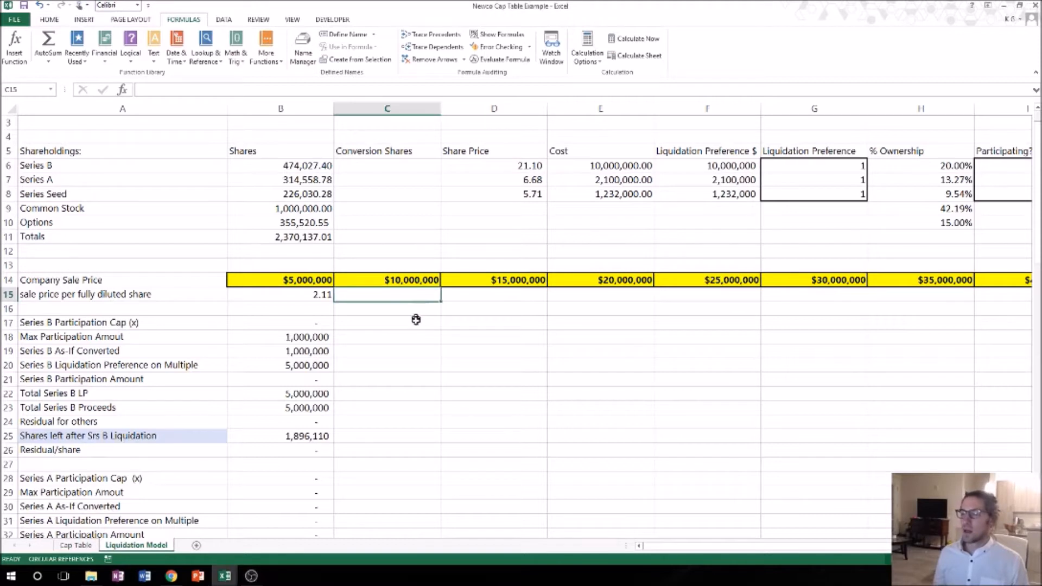
{"action": "left_click", "coordinate": [411, 324]}
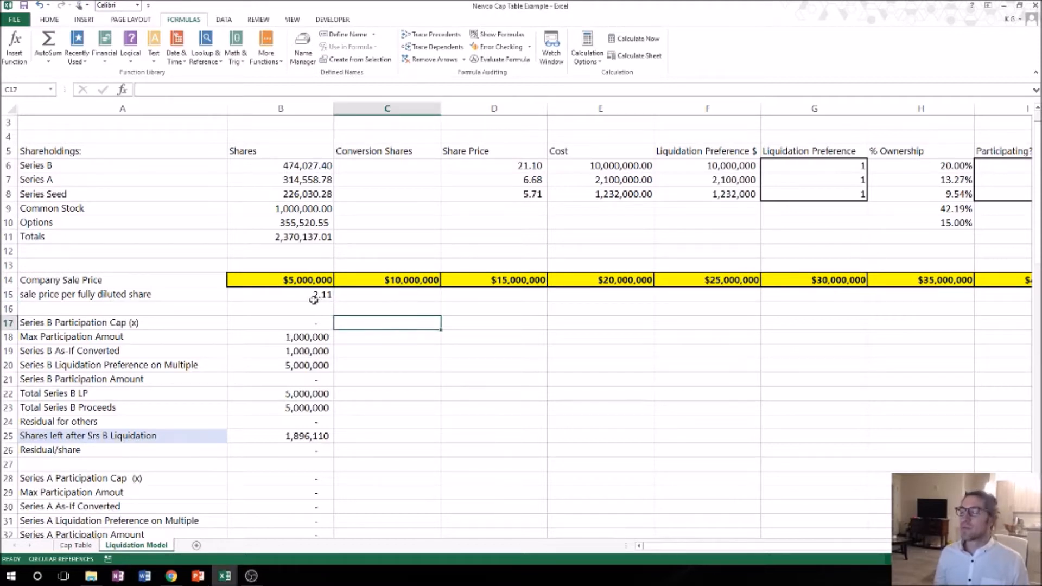
{"action": "left_click_drag", "start_coordinate": [314, 300], "coordinate": [301, 485]}
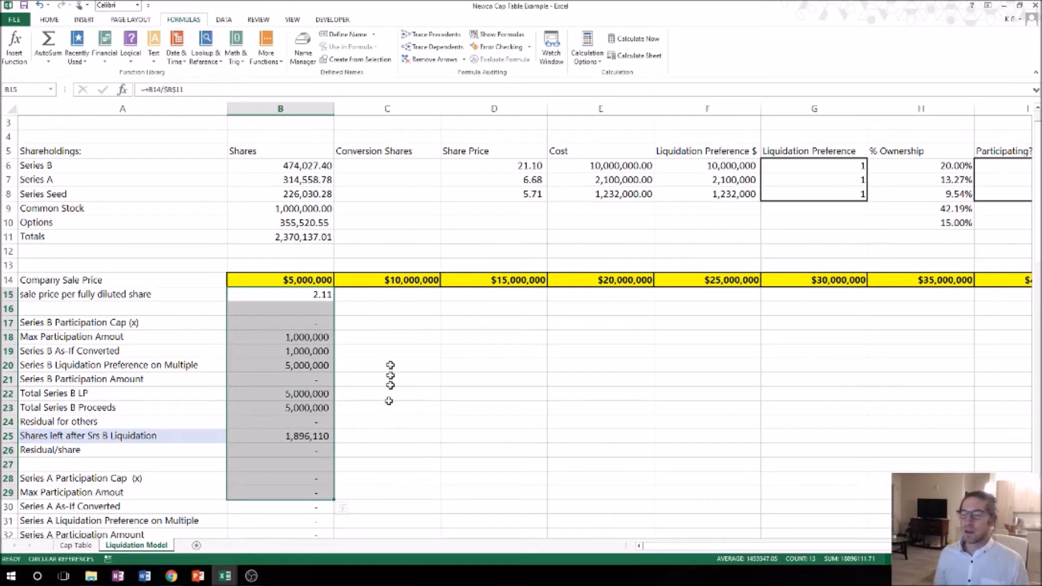
{"action": "left_click", "coordinate": [385, 299]}
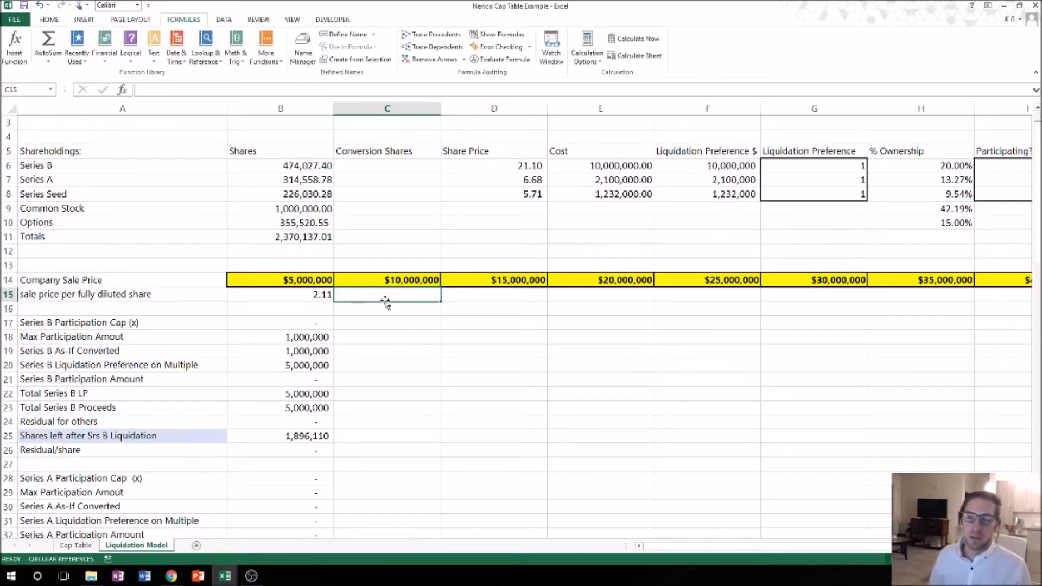
Step: Calculate the sale price per fully diluted share in C15 by dividing C14 by total shares in B11
{"action": "left_click", "coordinate": [298, 294]}
{"action": "left_click", "coordinate": [376, 296]}
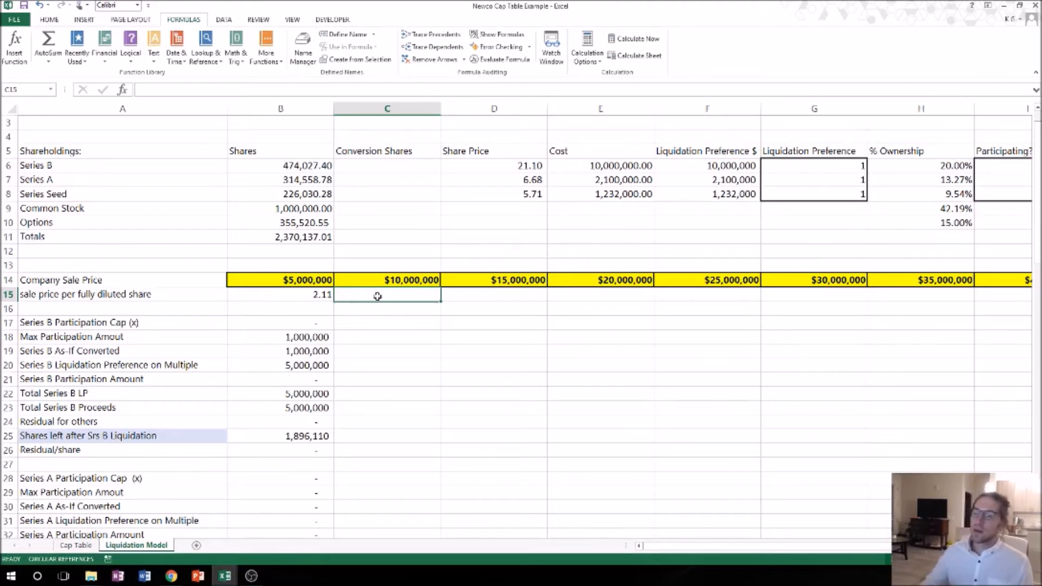
{"action": "type", "text": "+"}
{"action": "key", "text": "Up"}
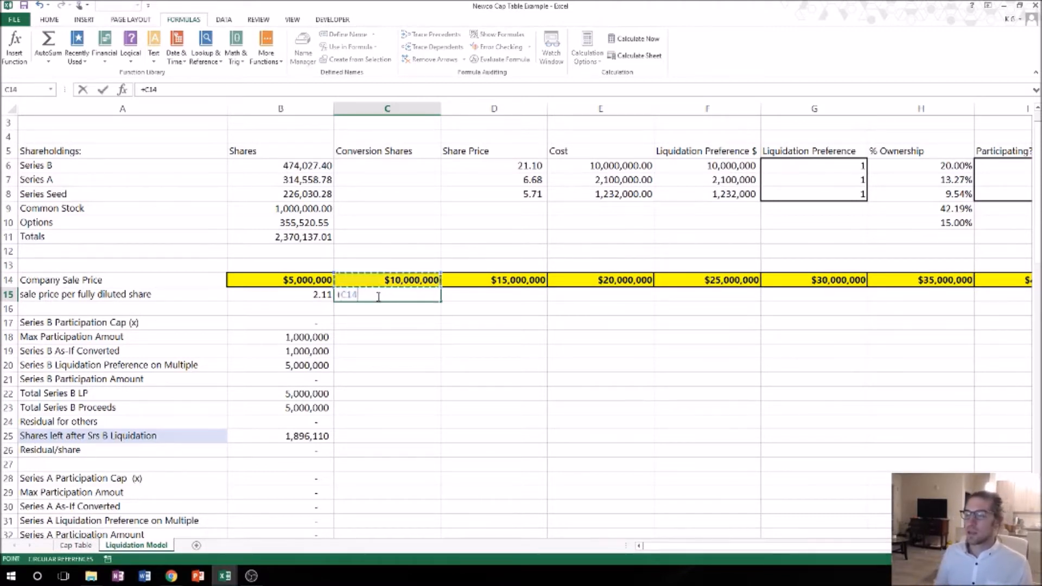
{"action": "type", "text": "/"}
{"action": "key", "text": "Up"}
{"action": "key", "text": "Up"}
{"action": "key", "text": "Up"}
{"action": "key", "text": "Up"}
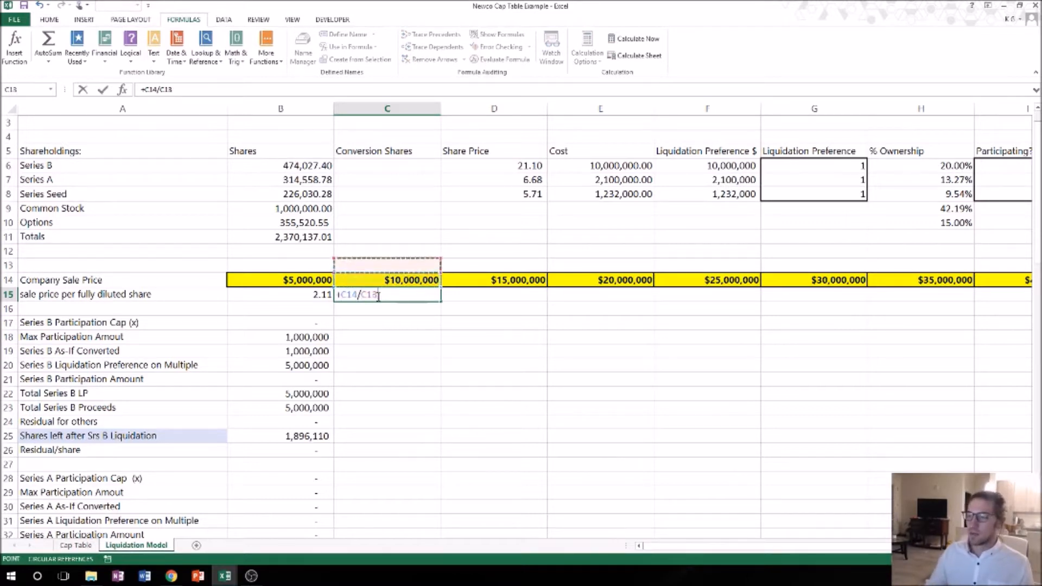
{"action": "key", "text": "Left"}
{"action": "key", "text": "Return"}
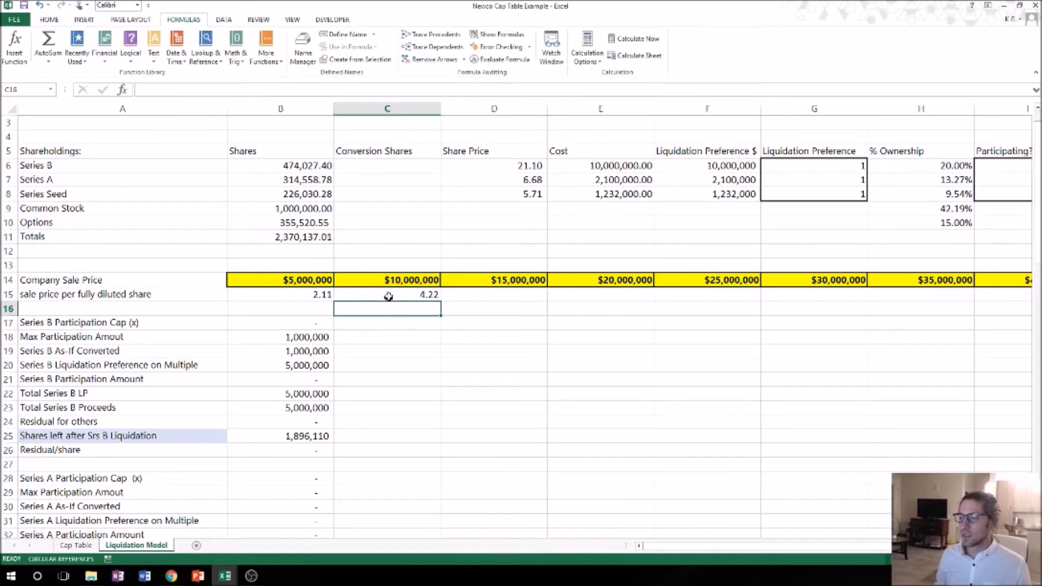
{"action": "left_click", "coordinate": [389, 280]}
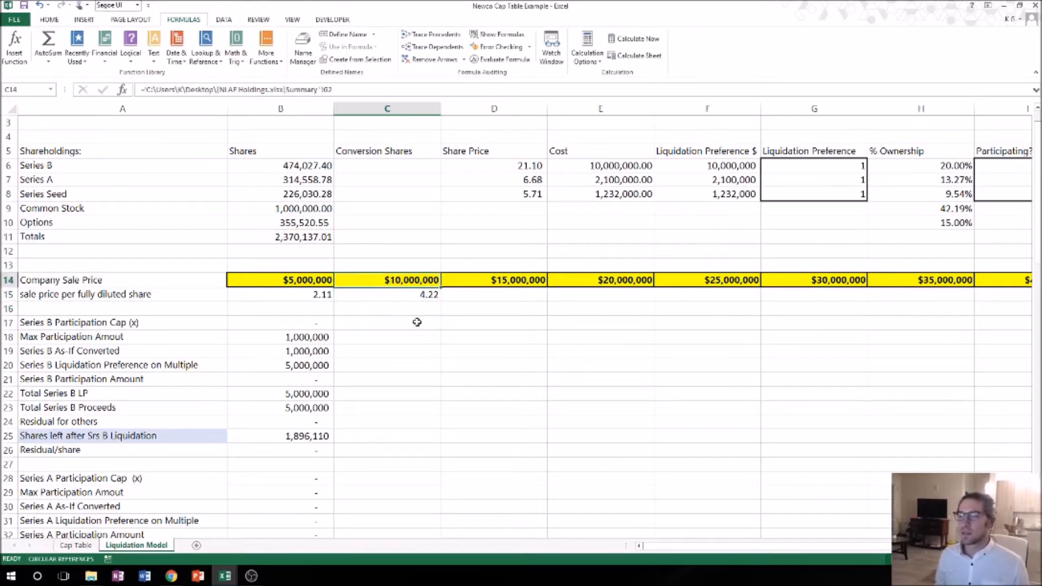
{"action": "left_click", "coordinate": [389, 297]}
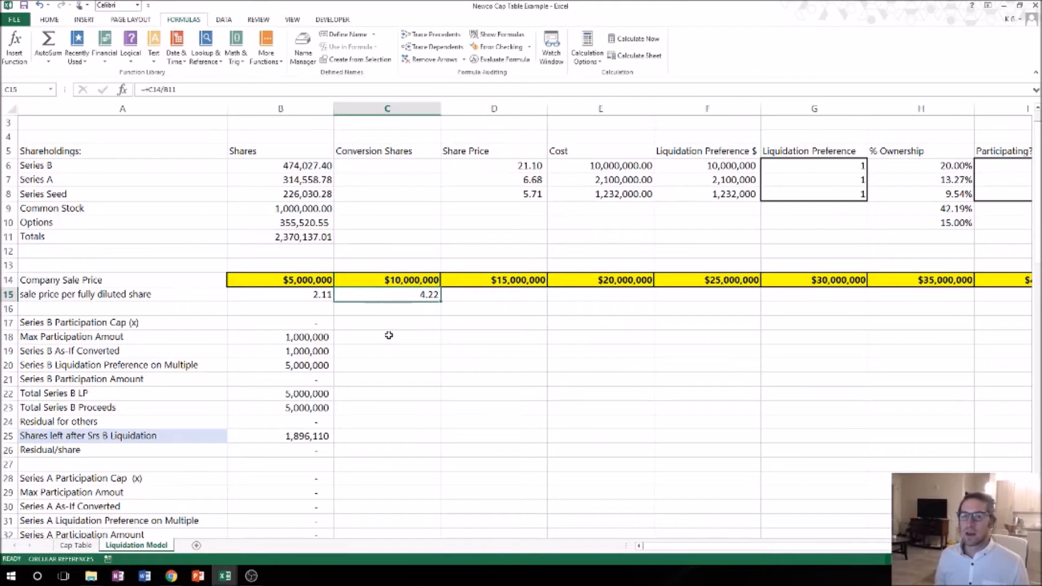
Step: Using B17 as a model, begin the Series B participation cap formula in C17 with an IF test that I6 equals 1
{"action": "left_click", "coordinate": [328, 323]}
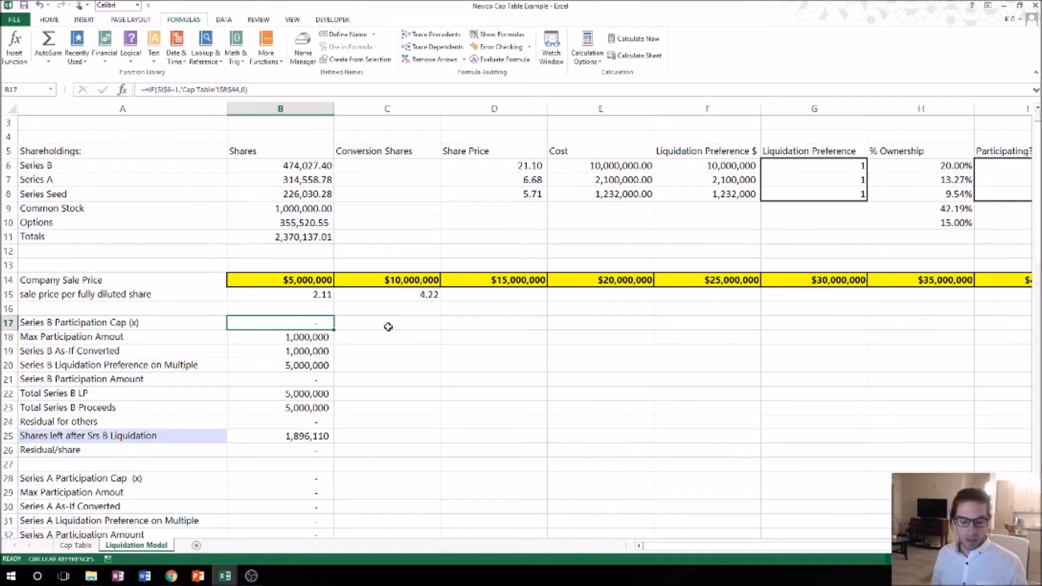
{"action": "key", "text": "F2"}
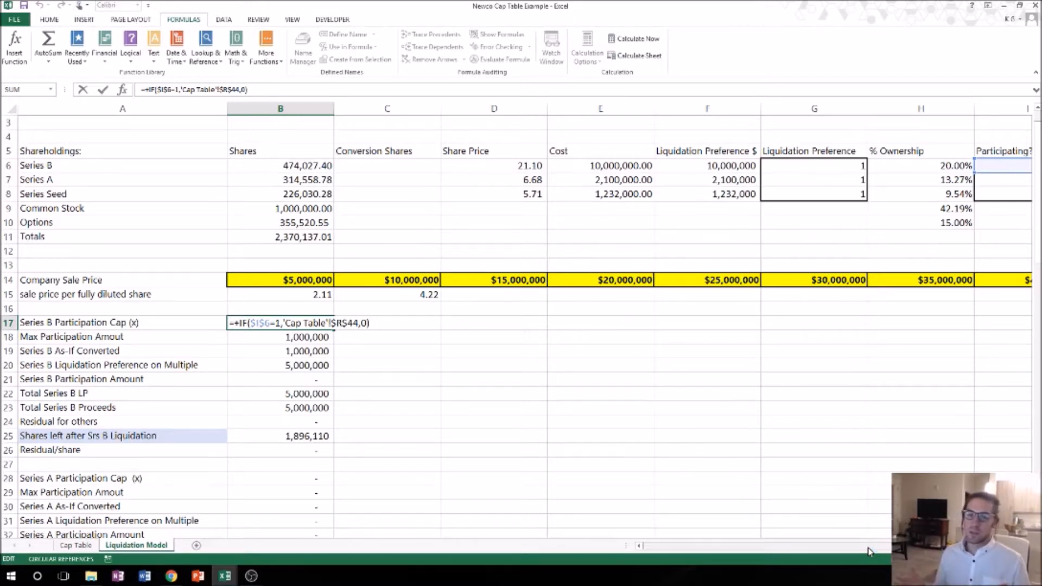
{"action": "key", "text": "Escape"}
{"action": "key", "text": "Right"}
{"action": "type", "text": "+"}
{"action": "left_click", "coordinate": [1006, 166]}
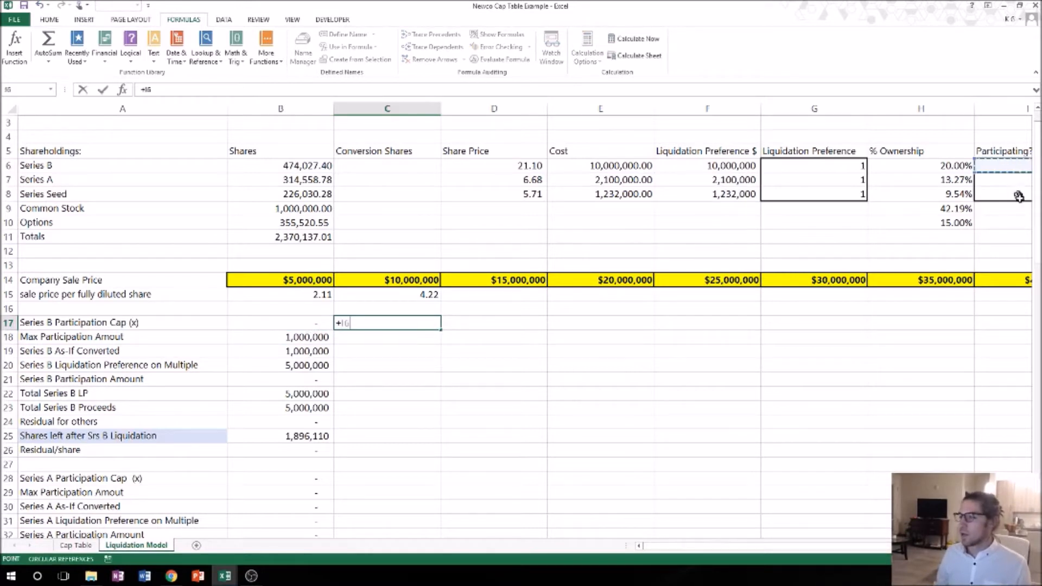
{"action": "key", "text": "BackSpace"}
{"action": "key", "text": "BackSpace"}
{"action": "type", "text": "IF("}
{"action": "left_click", "coordinate": [1013, 168]}
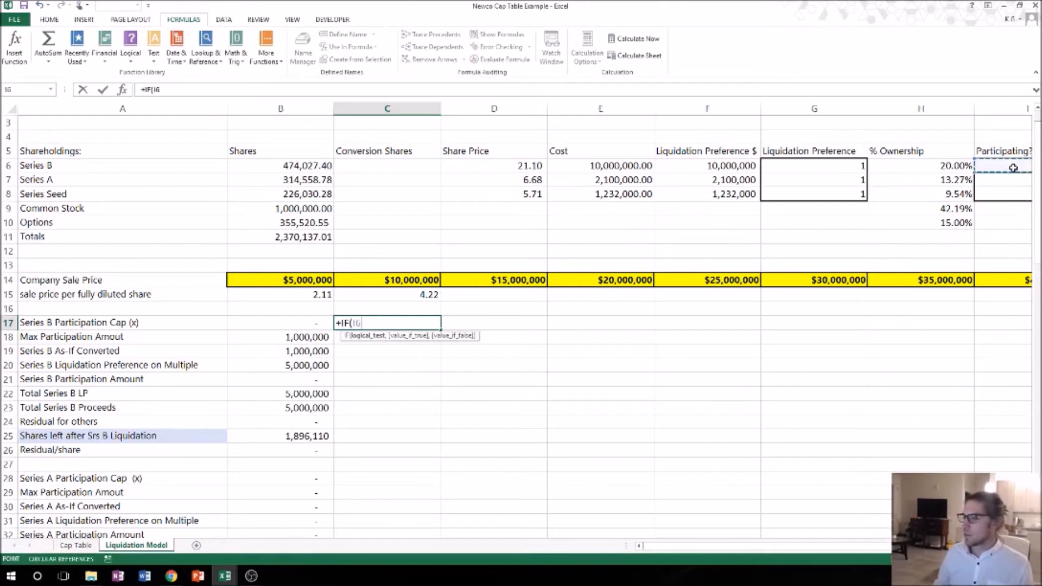
{"action": "type", "text": "="}
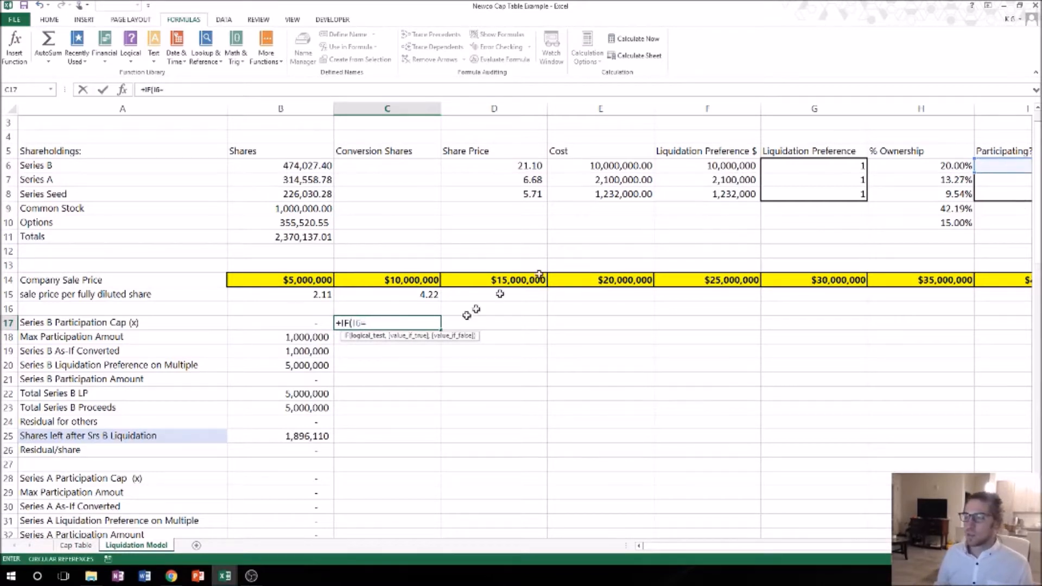
{"action": "type", "text": "1,"}
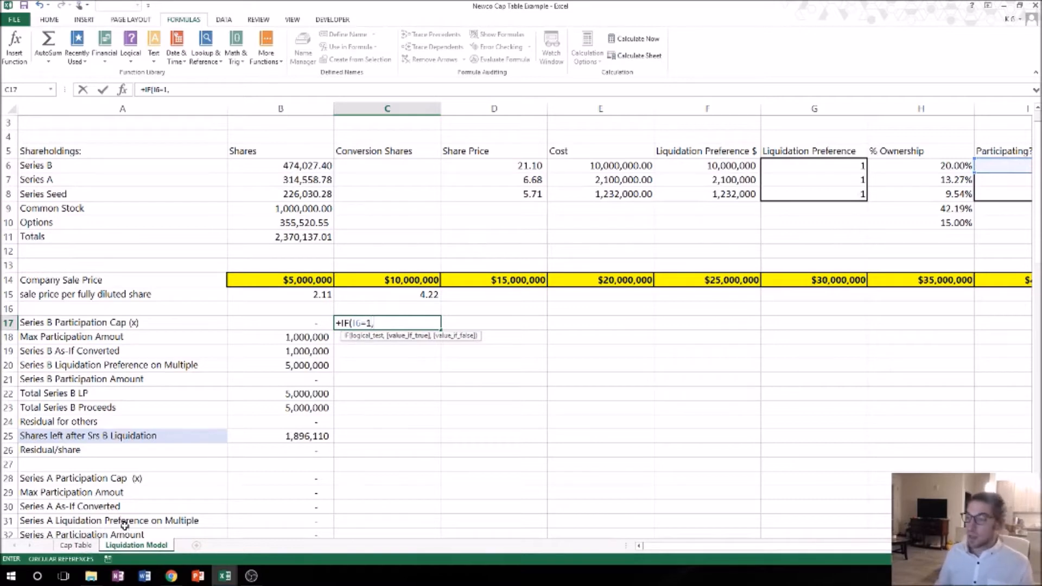
Step: Complete the C17 formula so it returns the Series B Participation Cap from Cap Table R44 when true and 0 otherwise
{"action": "left_click", "coordinate": [76, 544]}
{"action": "left_click", "coordinate": [807, 470]}
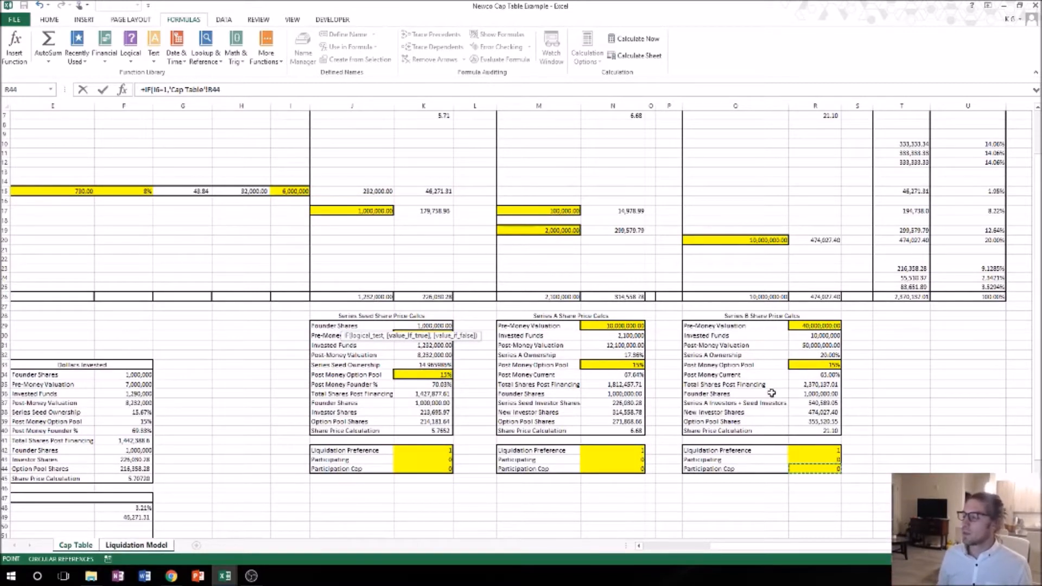
{"action": "scroll", "coordinate": [777, 300], "scroll_direction": "up", "scroll_amount": 1}
{"action": "scroll", "coordinate": [777, 301], "scroll_direction": "up", "scroll_amount": 1}
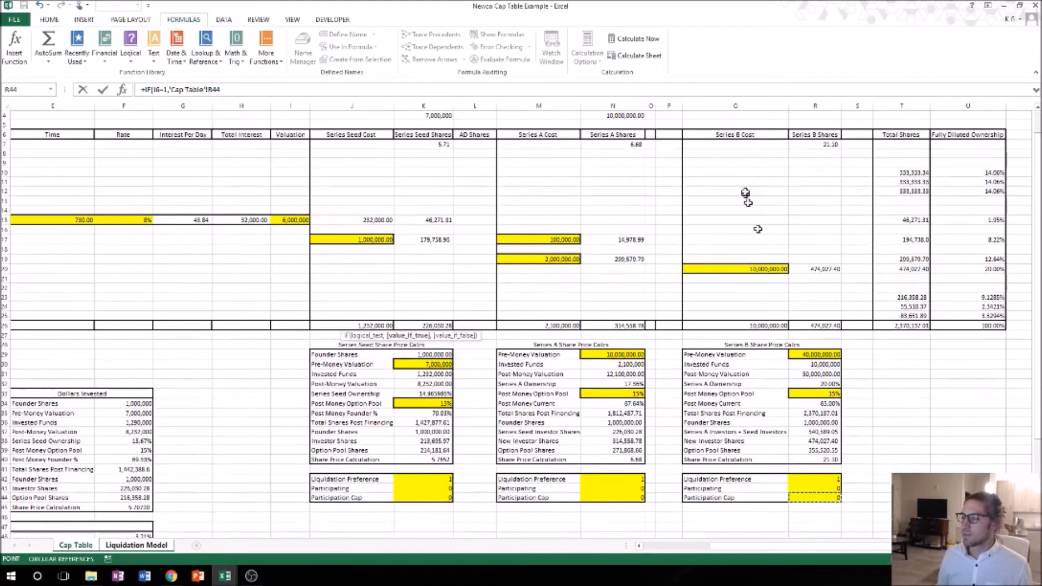
{"action": "type", "text": ",0"}
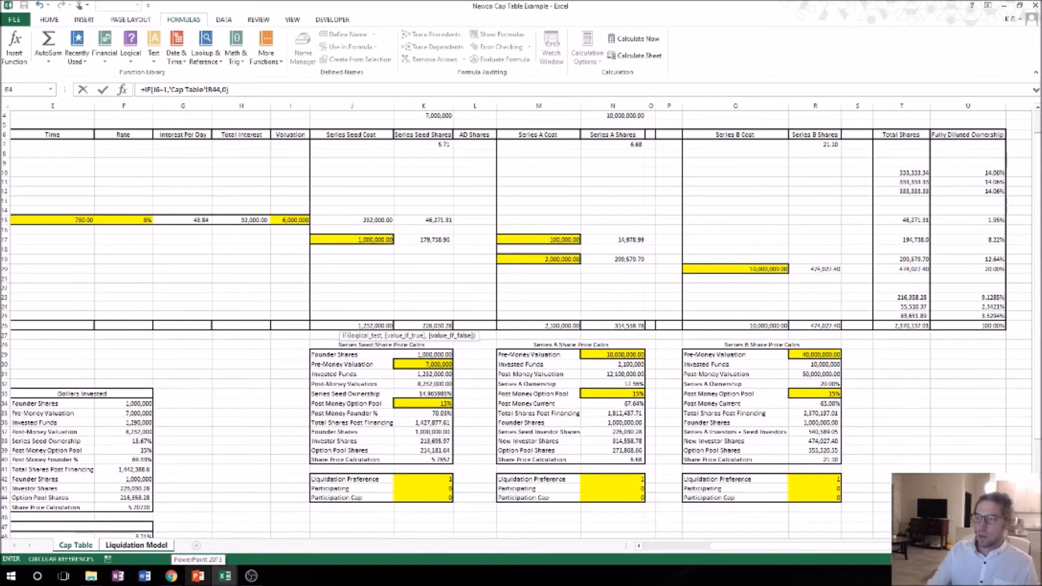
{"action": "key", "text": "Return"}
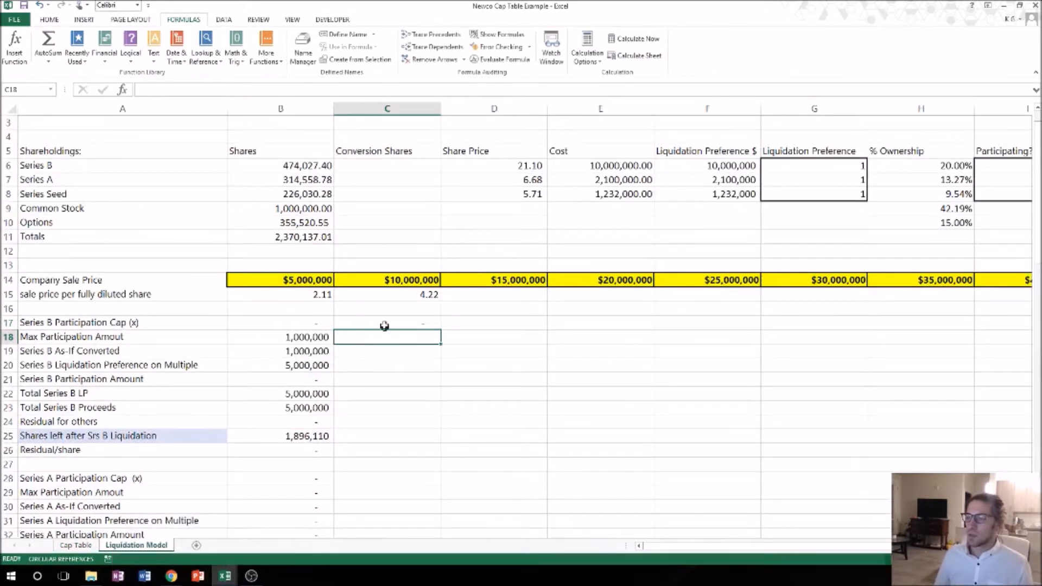
Step: Make the total shares reference in C15 absolute as $B$11
{"action": "left_click", "coordinate": [374, 294]}
{"action": "left_click", "coordinate": [184, 90]}
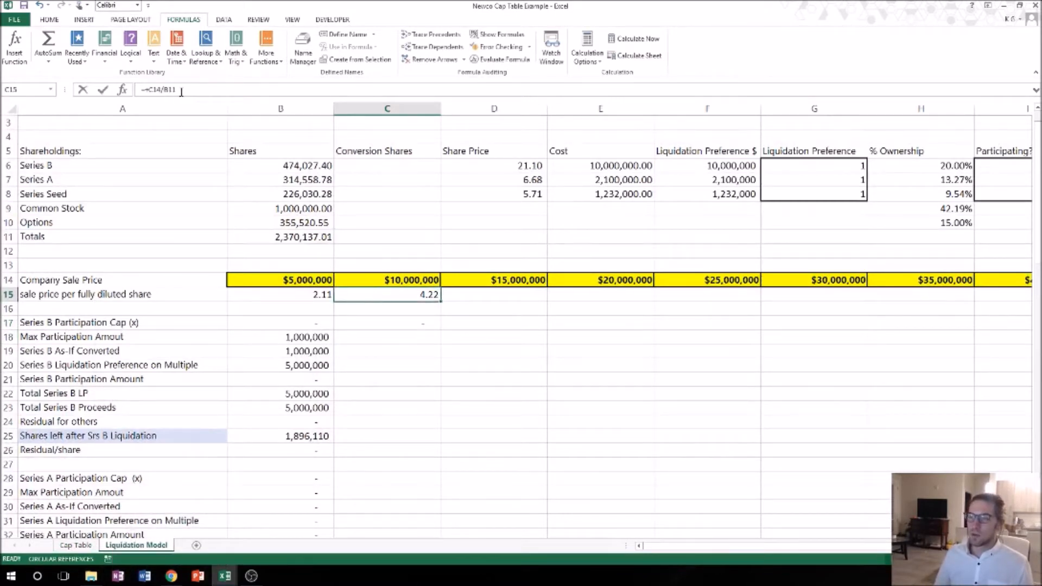
{"action": "key", "text": "F4"}
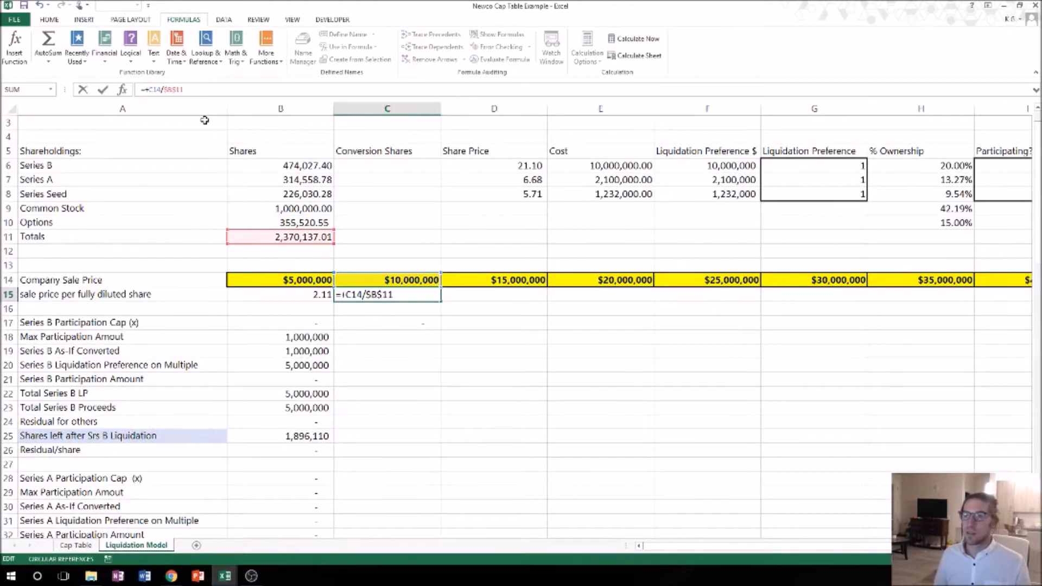
{"action": "key", "text": "ctrl+Return"}
{"action": "key", "text": "Return"}
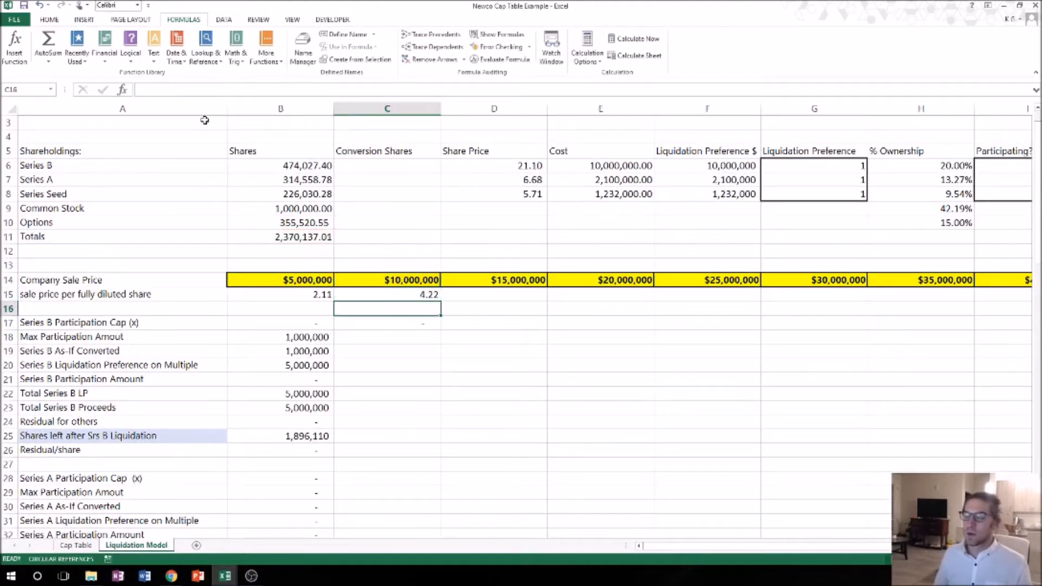
Step: Make the I6 and Cap Table R44 references in the C17 formula absolute
{"action": "left_click", "coordinate": [375, 323]}
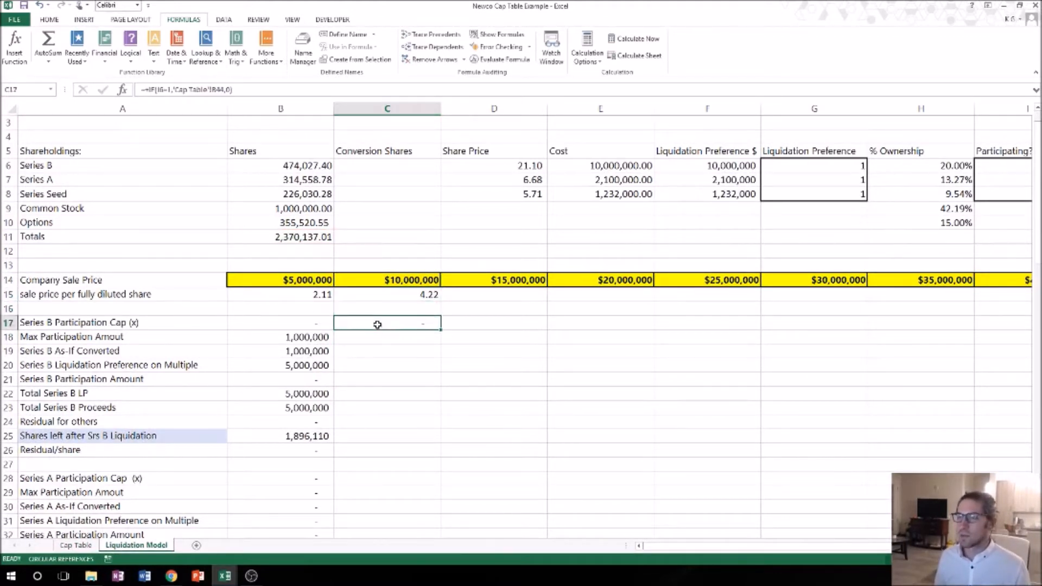
{"action": "left_click", "coordinate": [165, 89]}
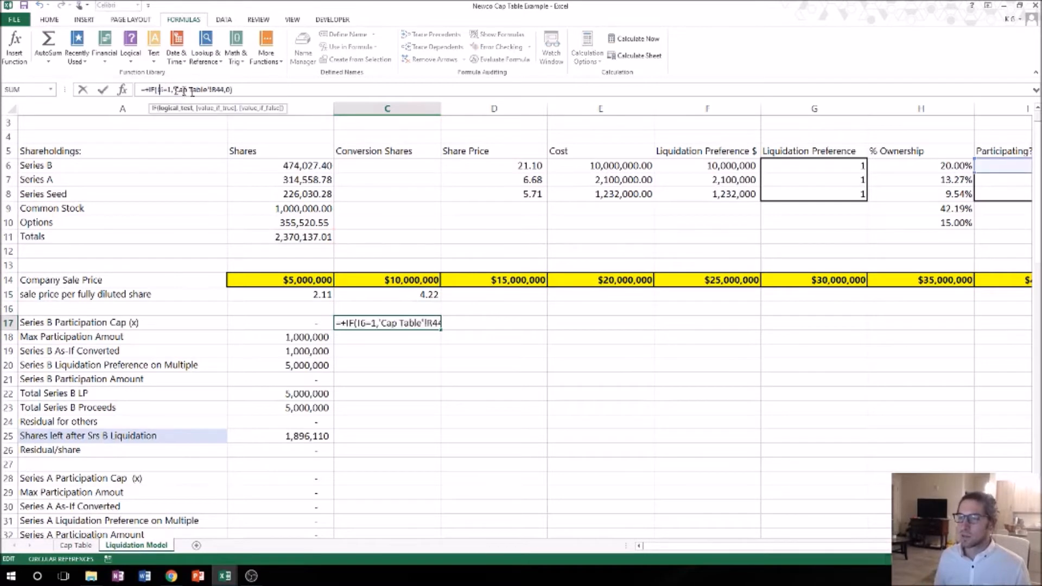
{"action": "key", "text": "F4"}
{"action": "left_click", "coordinate": [226, 89]}
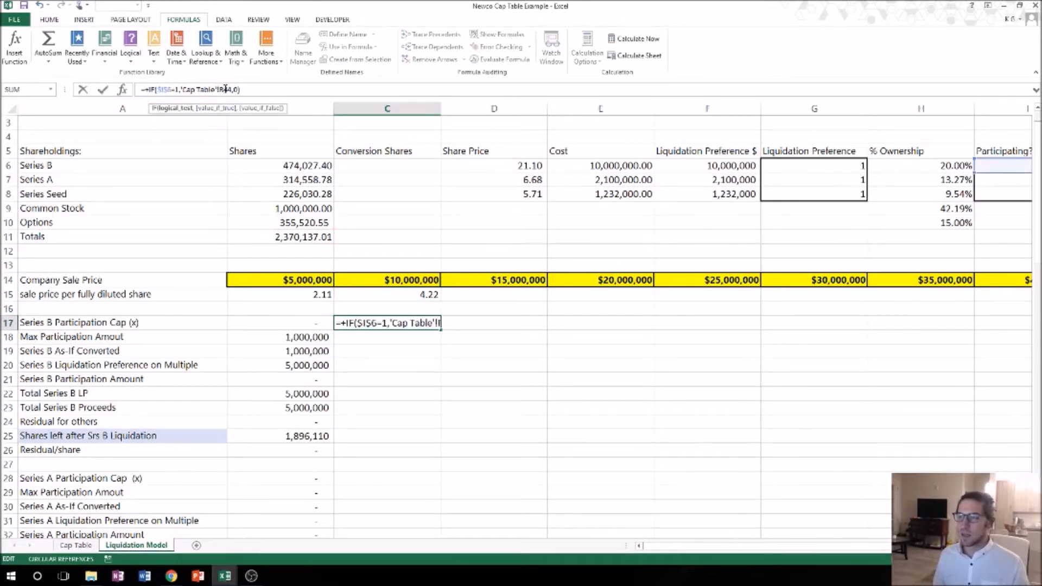
{"action": "key", "text": "F4"}
{"action": "key", "text": "Return"}
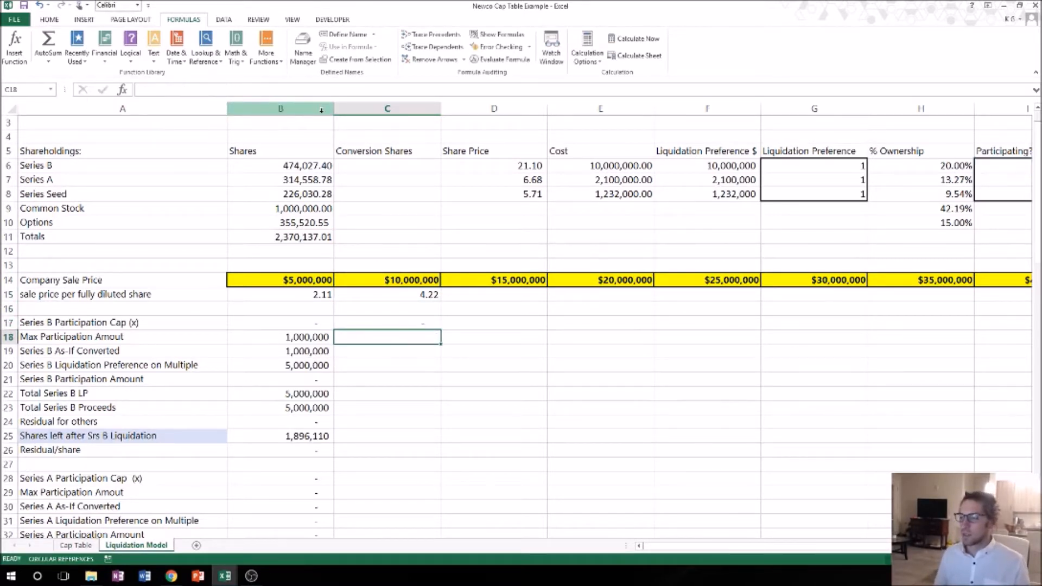
Step: Review the formula in B18 and begin the Max Participation Amount formula in C18 with an IF test that C17 equals 0
{"action": "left_click", "coordinate": [308, 337]}
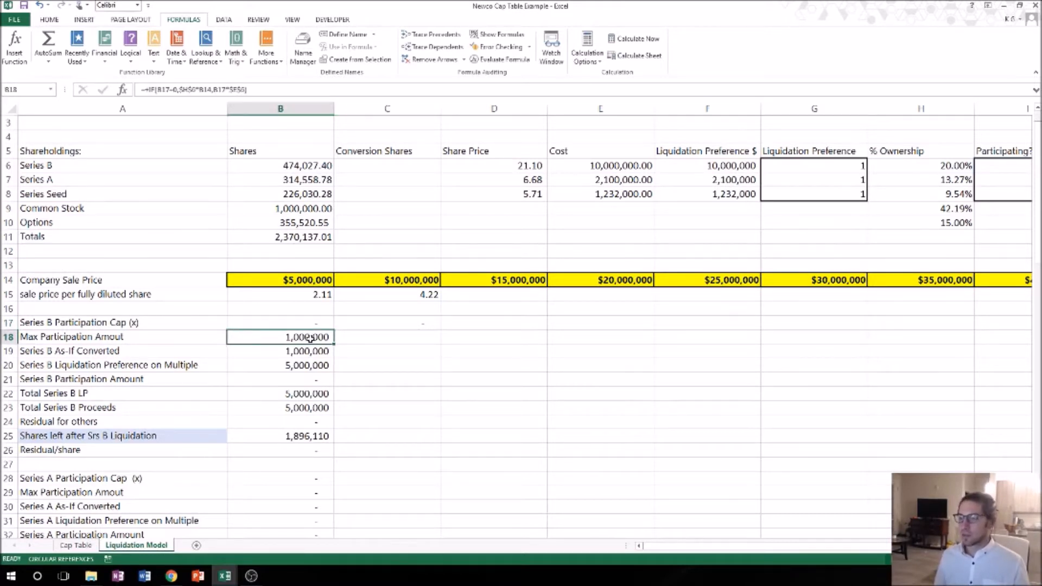
{"action": "double_click", "coordinate": [310, 337]}
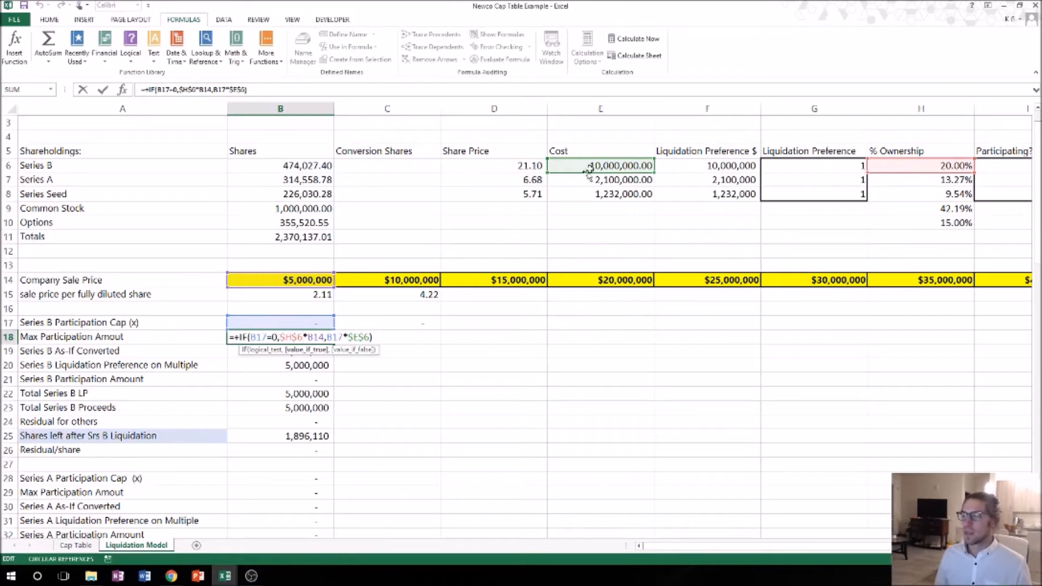
{"action": "key", "text": "Return"}
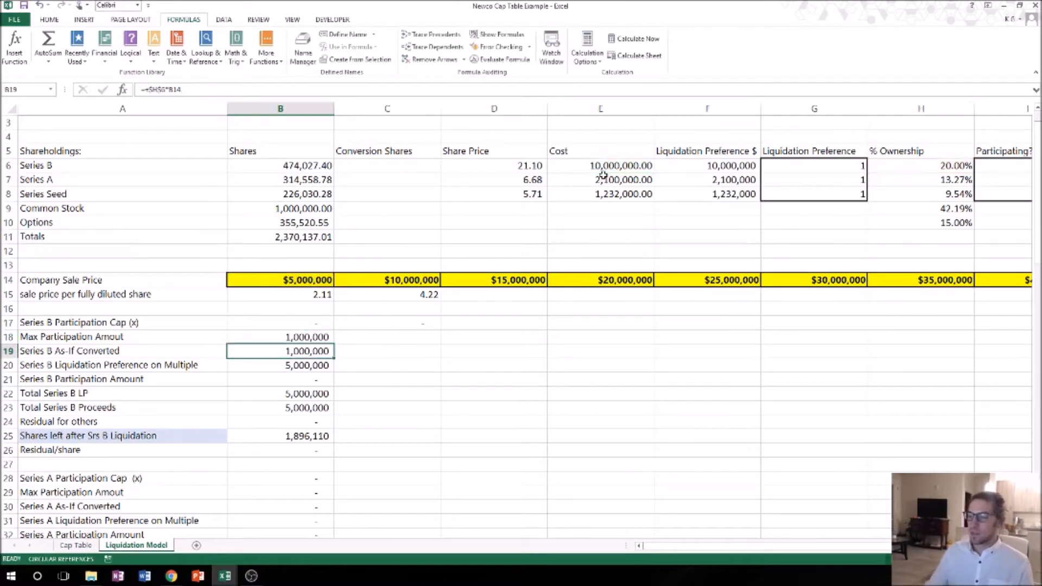
{"action": "key", "text": "Up"}
{"action": "key", "text": "Right"}
{"action": "type", "text": "+IF("}
{"action": "key", "text": "Up"}
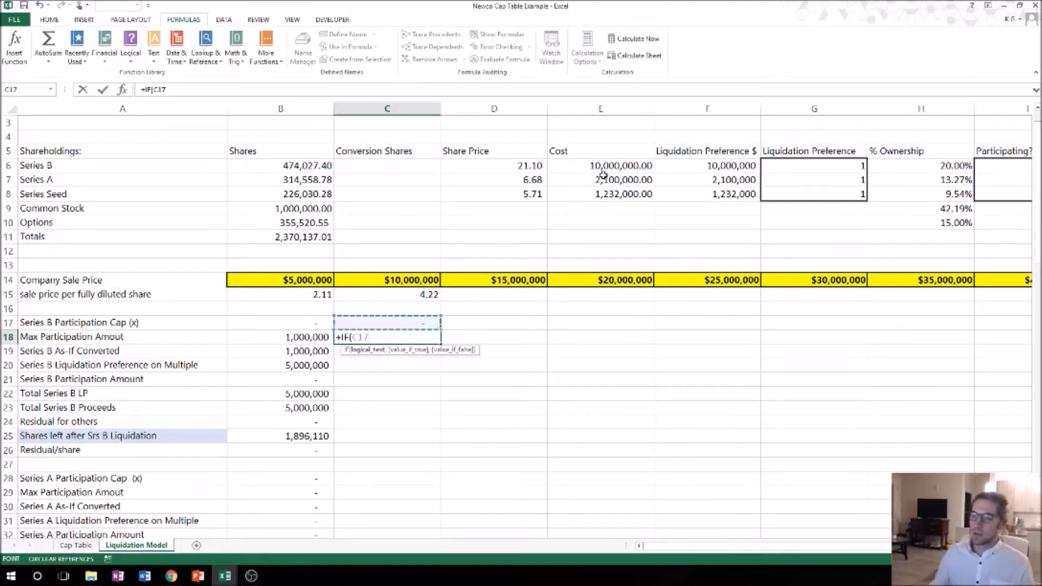
{"action": "type", "text": "="}
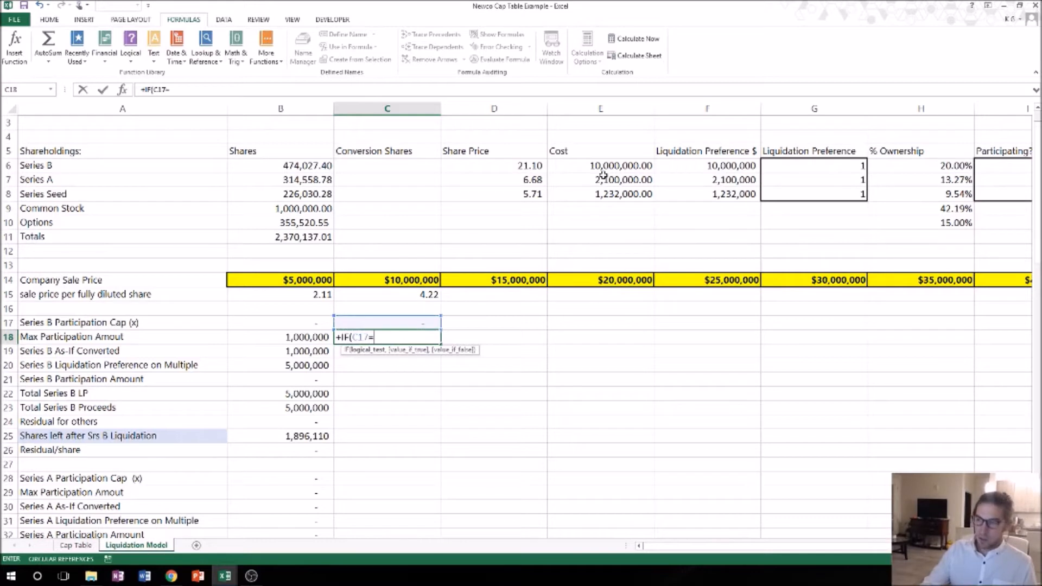
{"action": "type", "text": "0"}
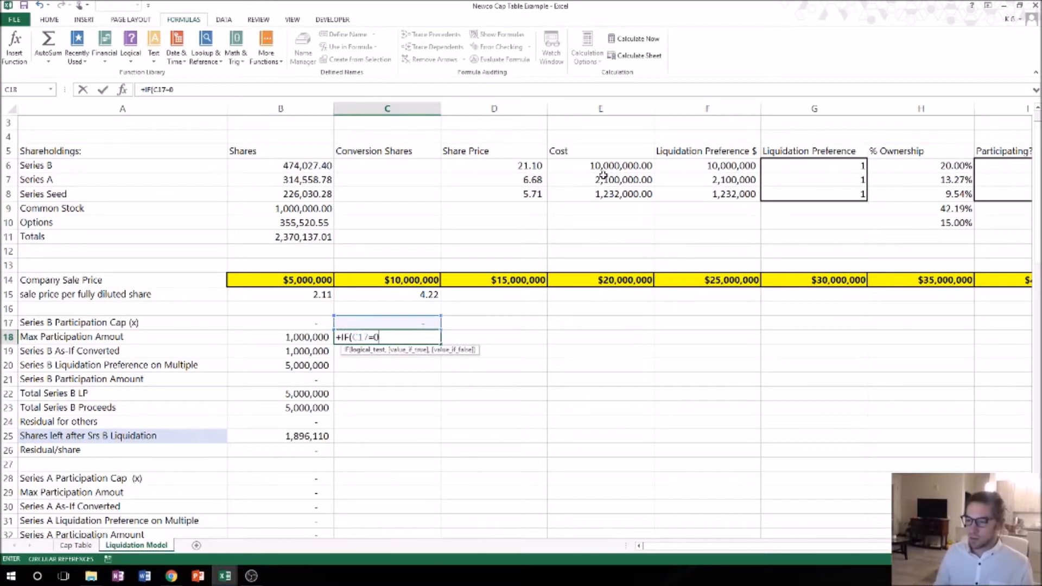
{"action": "type", "text": ","}
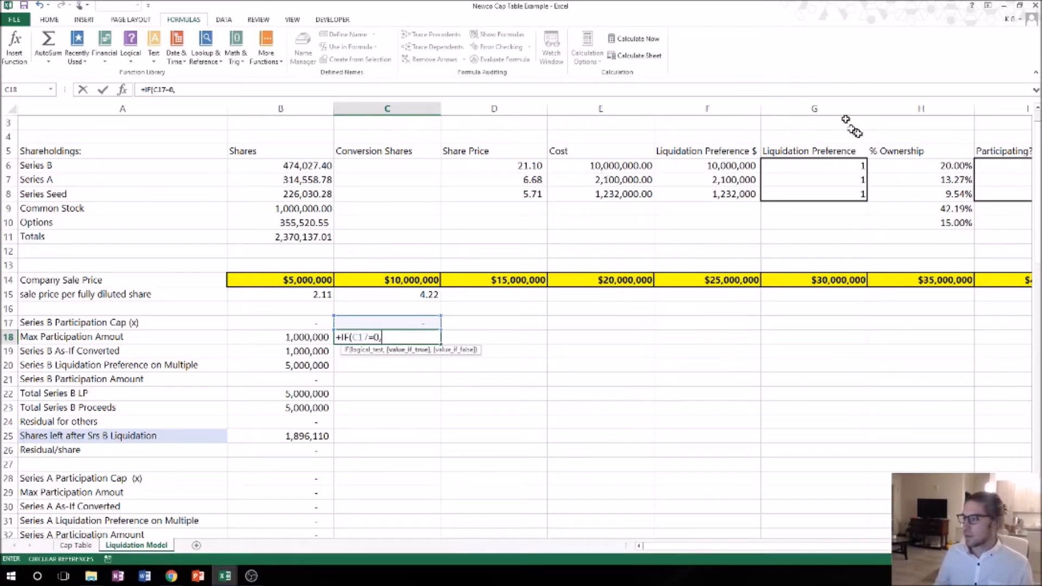
Step: Complete the C18 formula so it returns H6*C14 when C17 is 0 and C17*E6 otherwise
{"action": "left_click", "coordinate": [914, 166]}
{"action": "type", "text": "*"}
{"action": "left_click", "coordinate": [400, 280]}
{"action": "type", "text": ","}
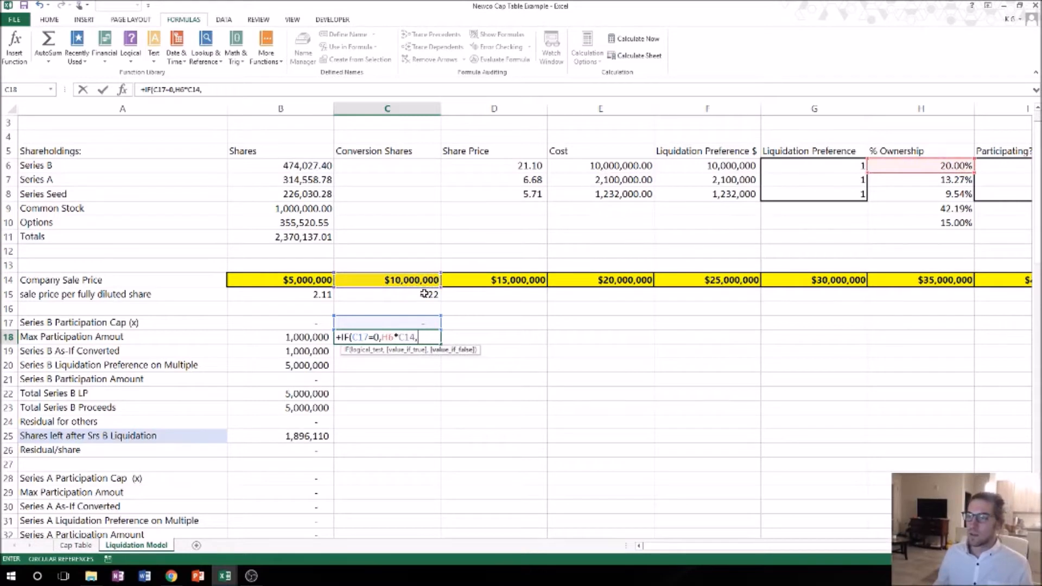
{"action": "left_click", "coordinate": [424, 321]}
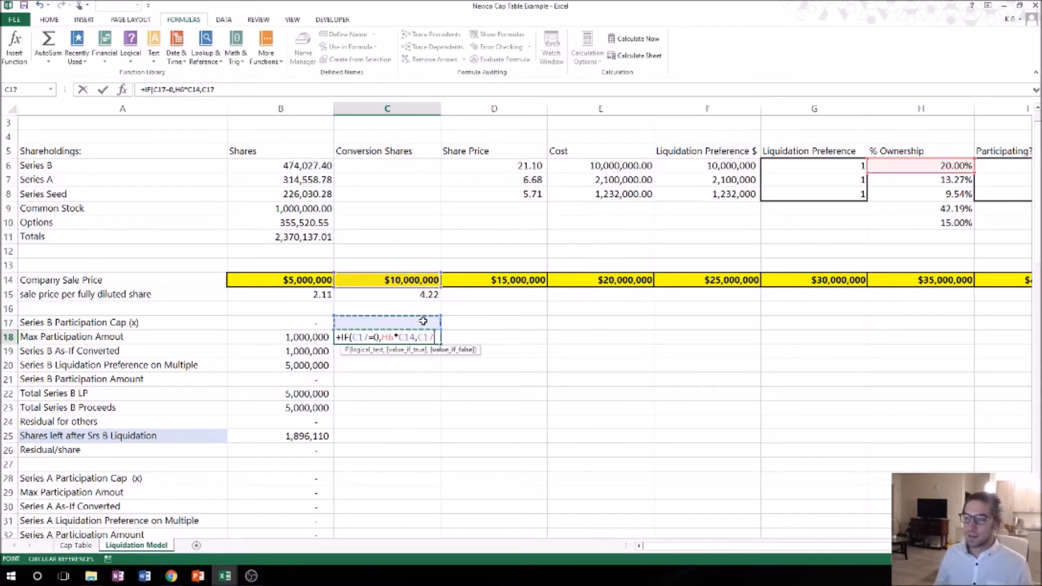
{"action": "type", "text": "*"}
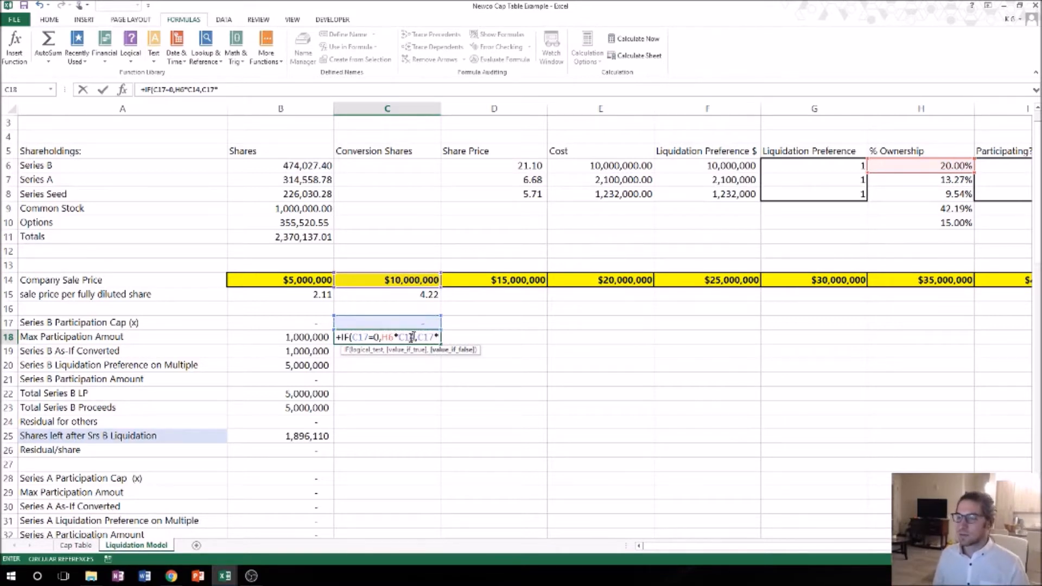
{"action": "left_click", "coordinate": [608, 168]}
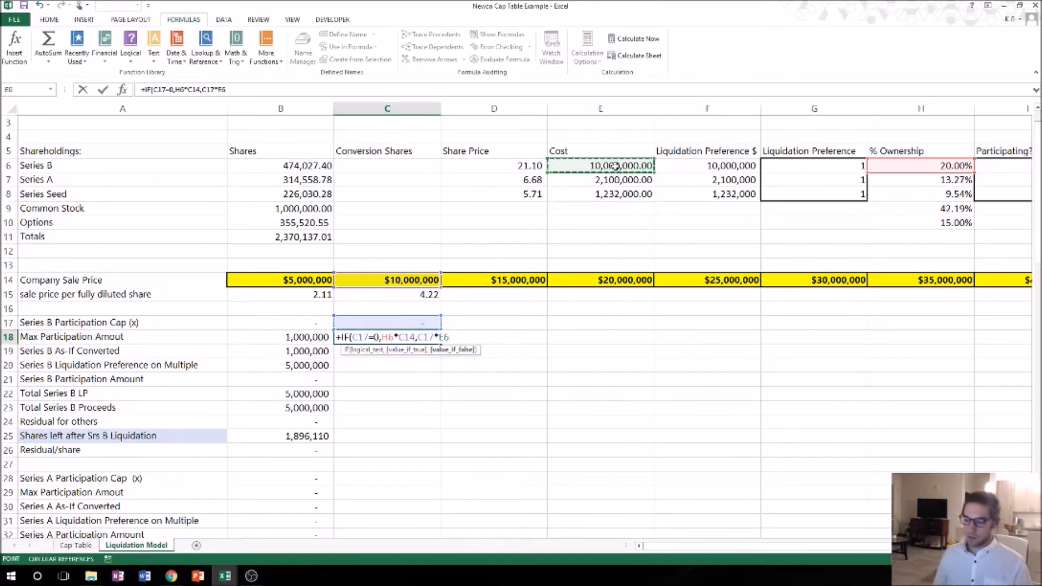
{"action": "key", "text": "ctrl+Return"}
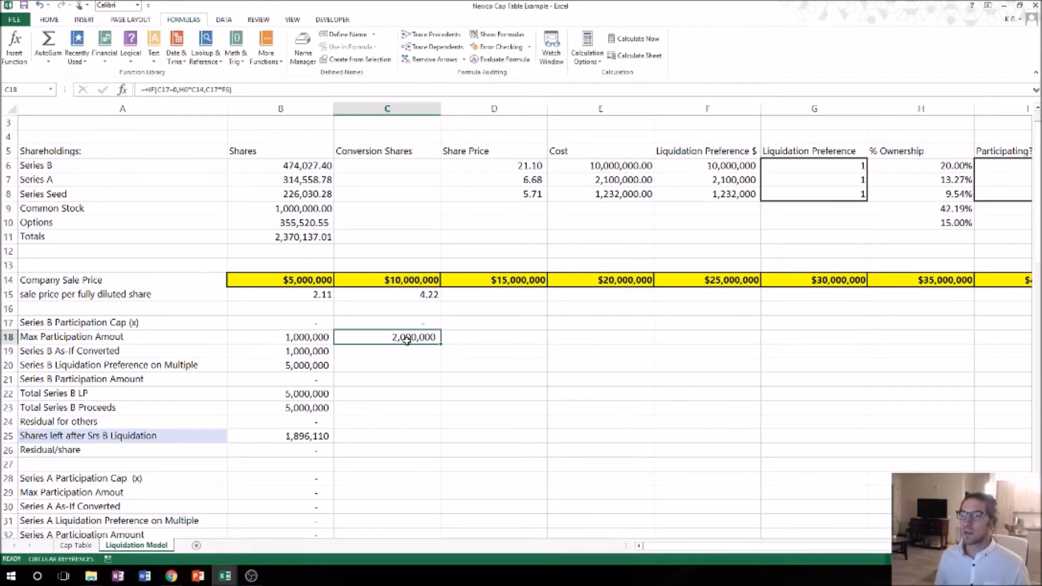
Step: Compare C18 with the formula in B18 and make its H6 and E6 references absolute
{"action": "left_click", "coordinate": [314, 337]}
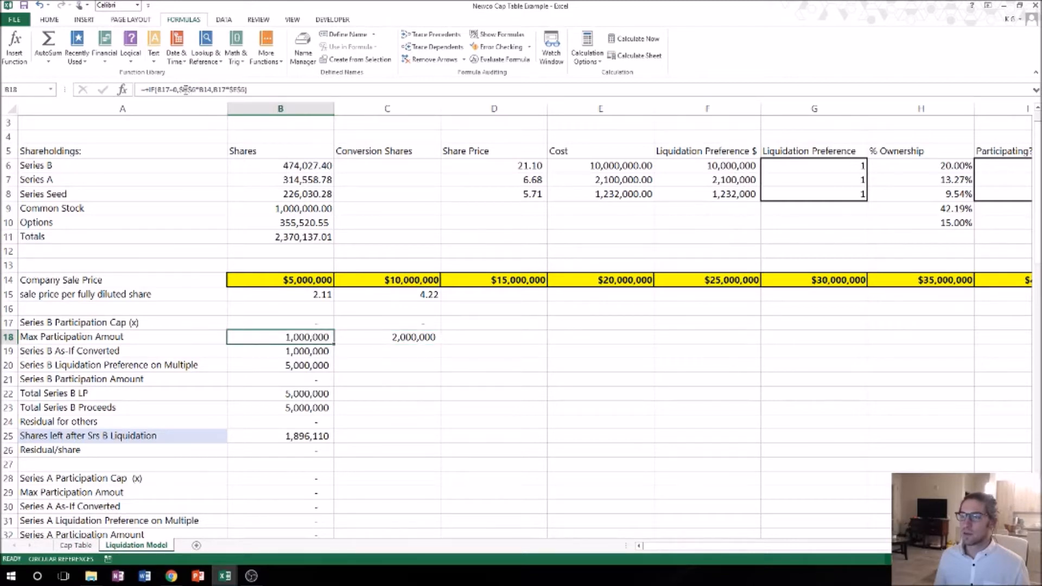
{"action": "left_click", "coordinate": [369, 337]}
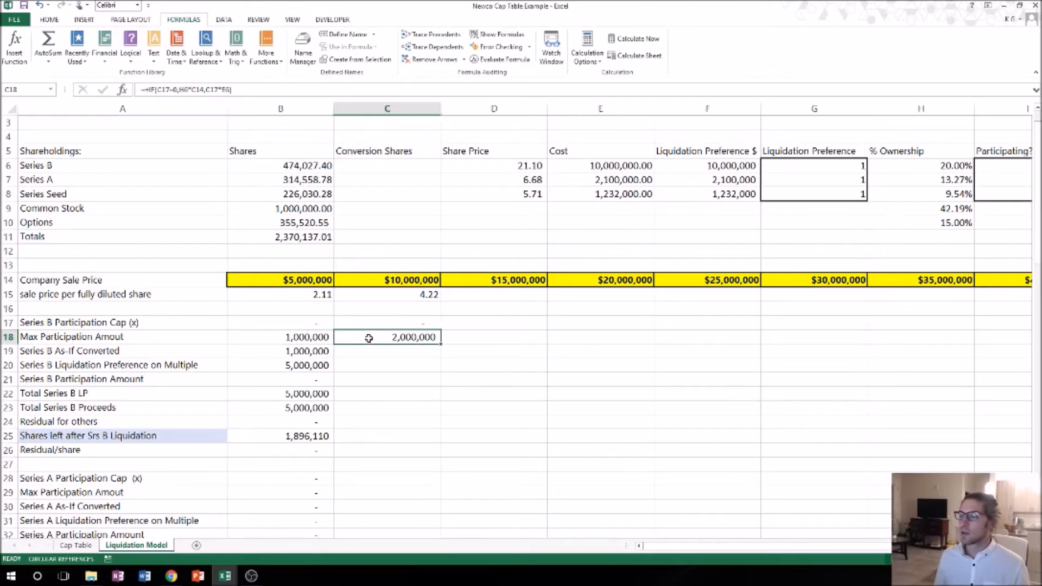
{"action": "double_click", "coordinate": [174, 88]}
{"action": "key", "text": "F4"}
{"action": "left_click", "coordinate": [236, 91]}
{"action": "key", "text": "F4"}
{"action": "key", "text": "Return"}
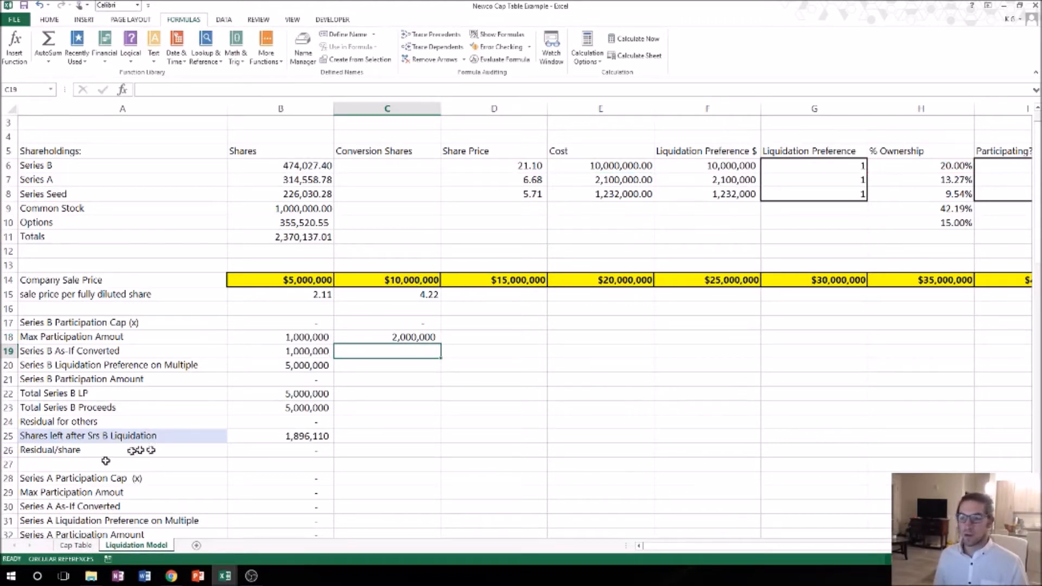
Step: Review the formula in B19 and enter the Series B As-If Converted formula in C19 as H6*B19
{"action": "left_click", "coordinate": [296, 350]}
{"action": "double_click", "coordinate": [297, 350]}
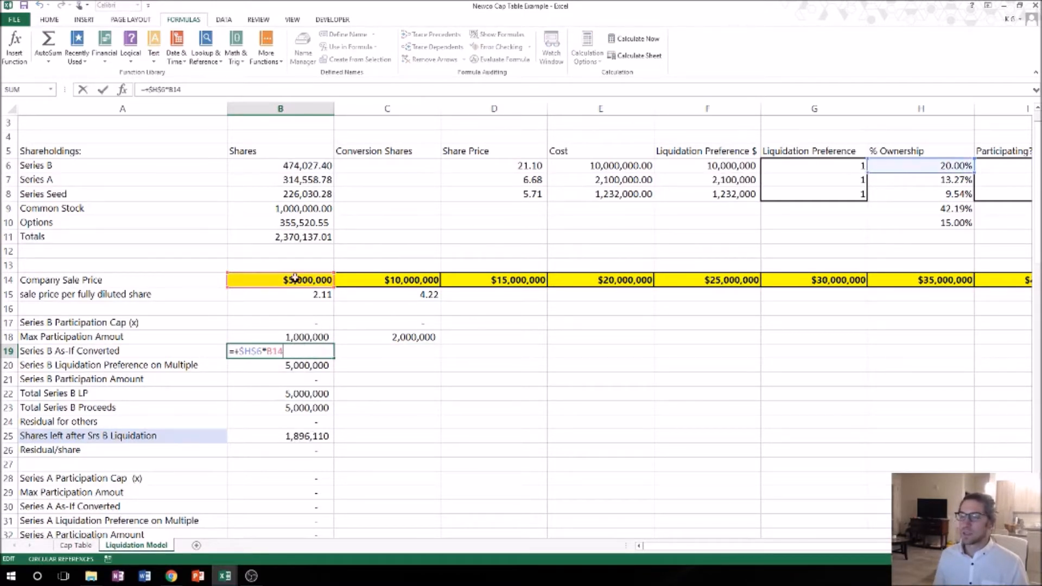
{"action": "key", "text": "Return"}
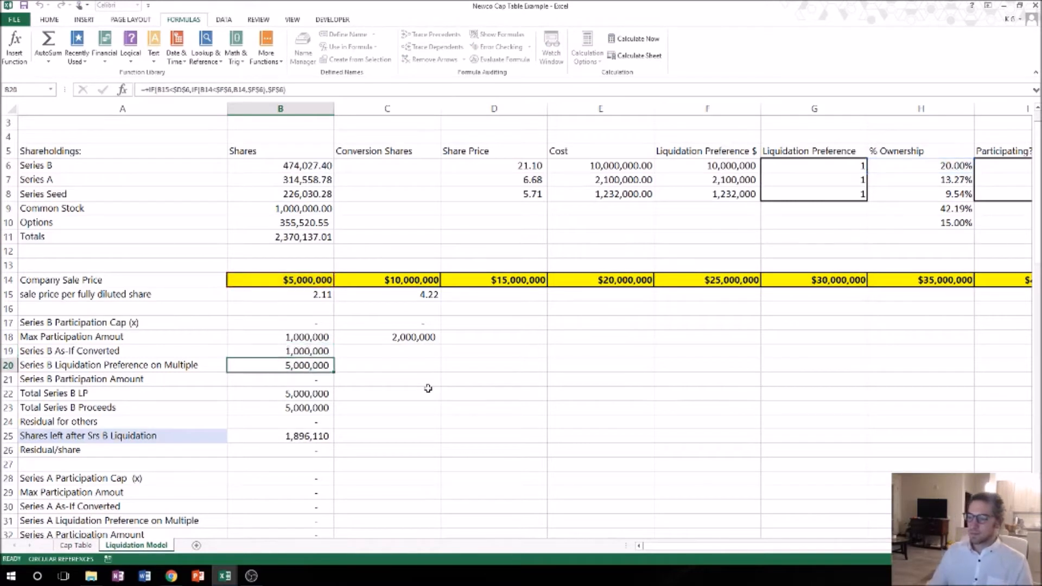
{"action": "key", "text": "Up"}
{"action": "key", "text": "Right"}
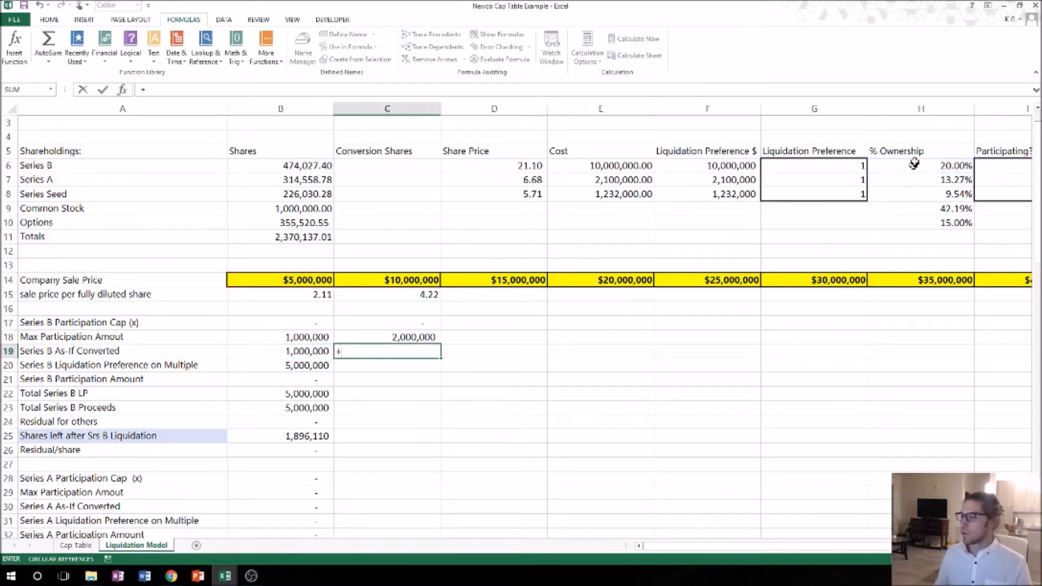
{"action": "type", "text": "+"}
{"action": "left_click", "coordinate": [915, 162]}
{"action": "type", "text": "*"}
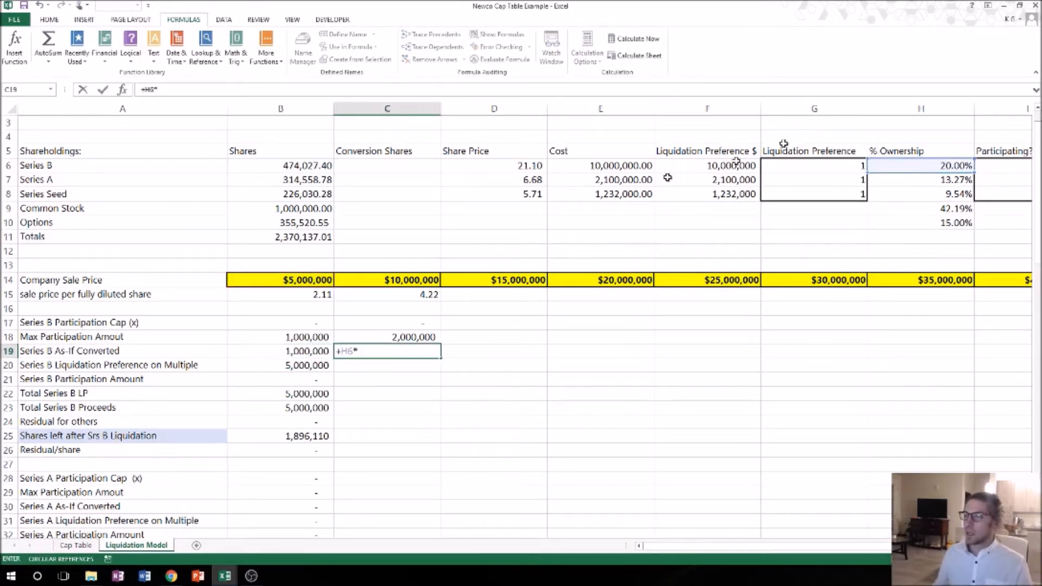
{"action": "left_click", "coordinate": [289, 351]}
{"action": "key", "text": "Return"}
{"action": "key", "text": "Up"}
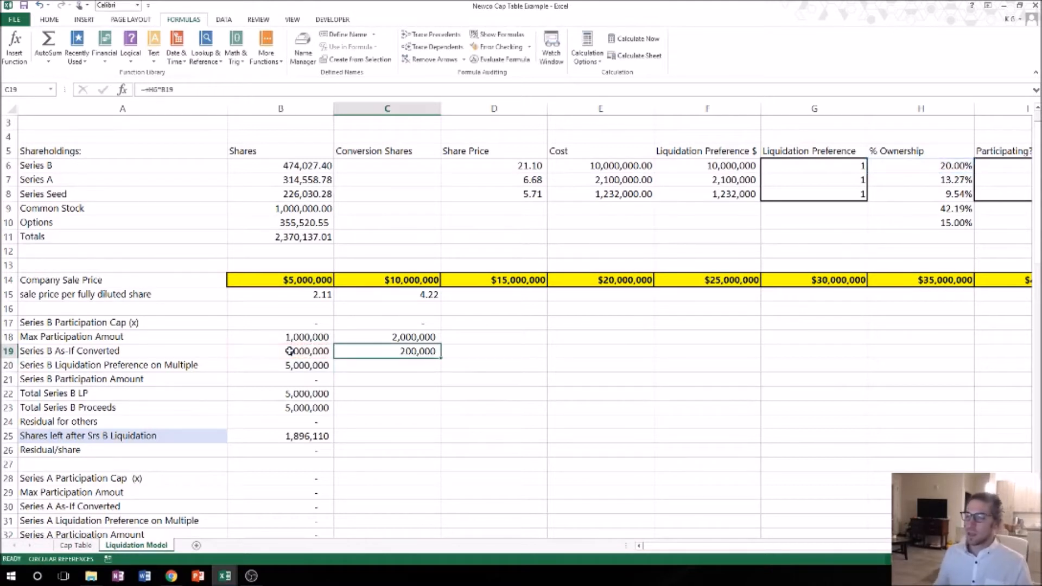
Step: Make the H6 ownership reference in the C19 formula absolute as $H$6
{"action": "left_click", "coordinate": [153, 89]}
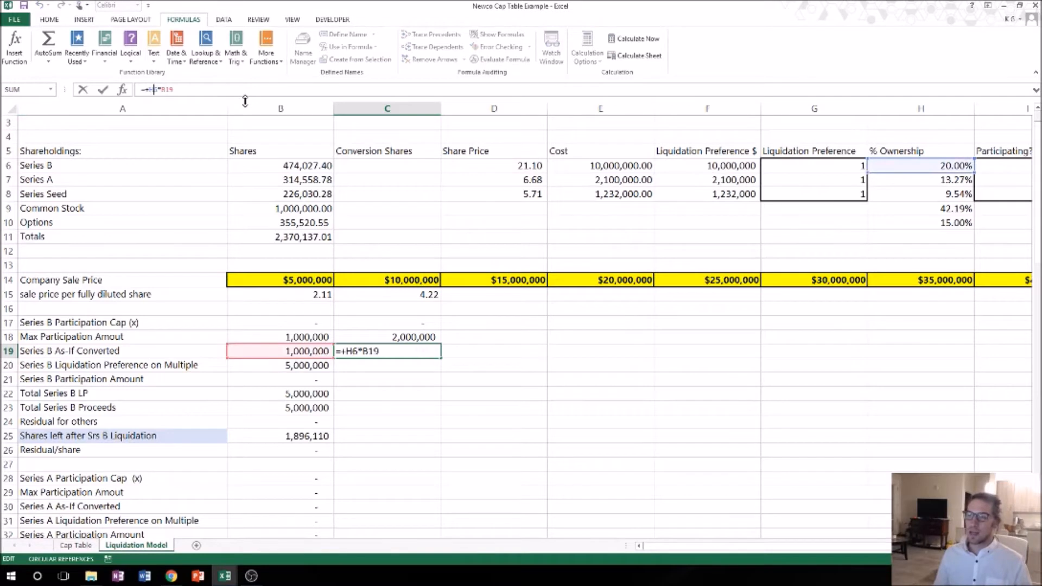
{"action": "key", "text": "F4"}
{"action": "key", "text": "Return"}
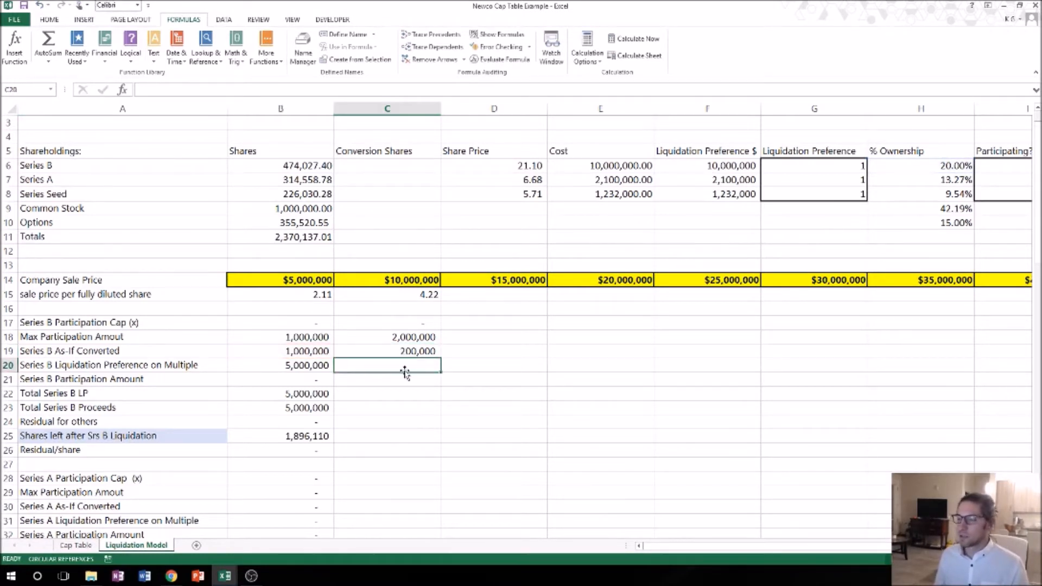
Step: Change the B19 reference in the C19 formula to the $10,000,000 sale price in C14
{"action": "double_click", "coordinate": [395, 351]}
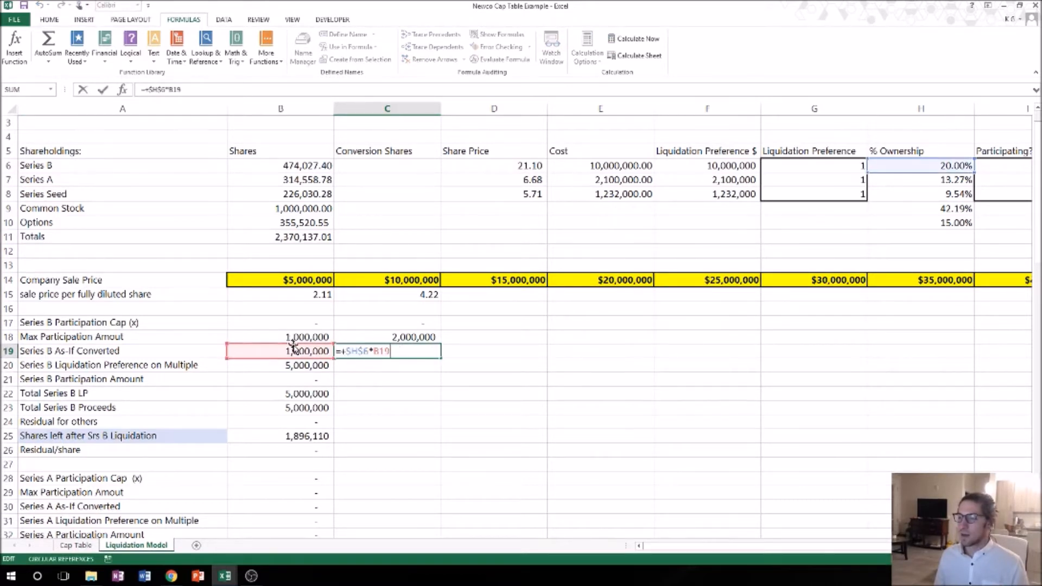
{"action": "left_click_drag", "start_coordinate": [293, 350], "coordinate": [387, 282]}
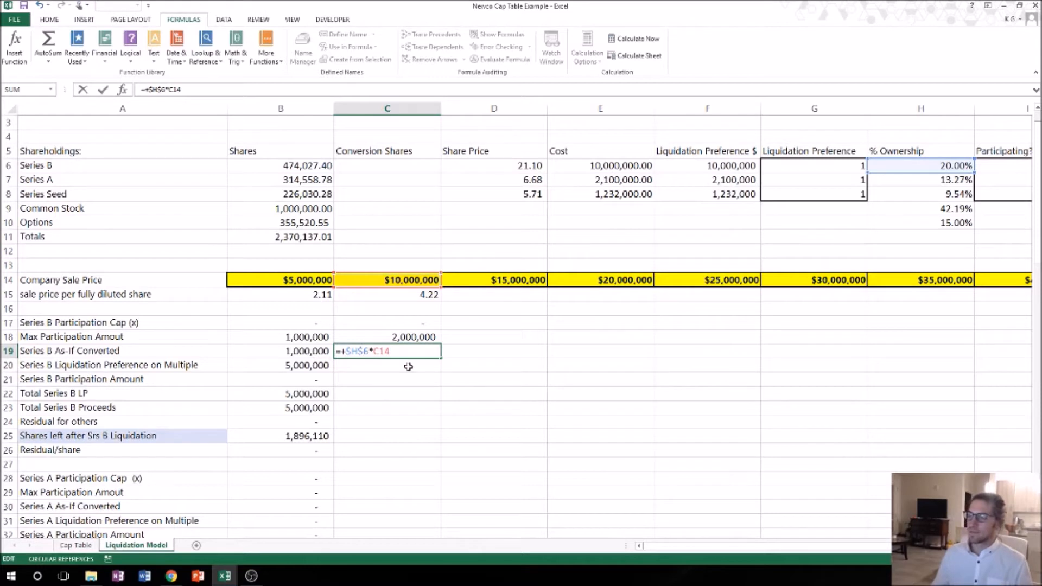
{"action": "key", "text": "Return"}
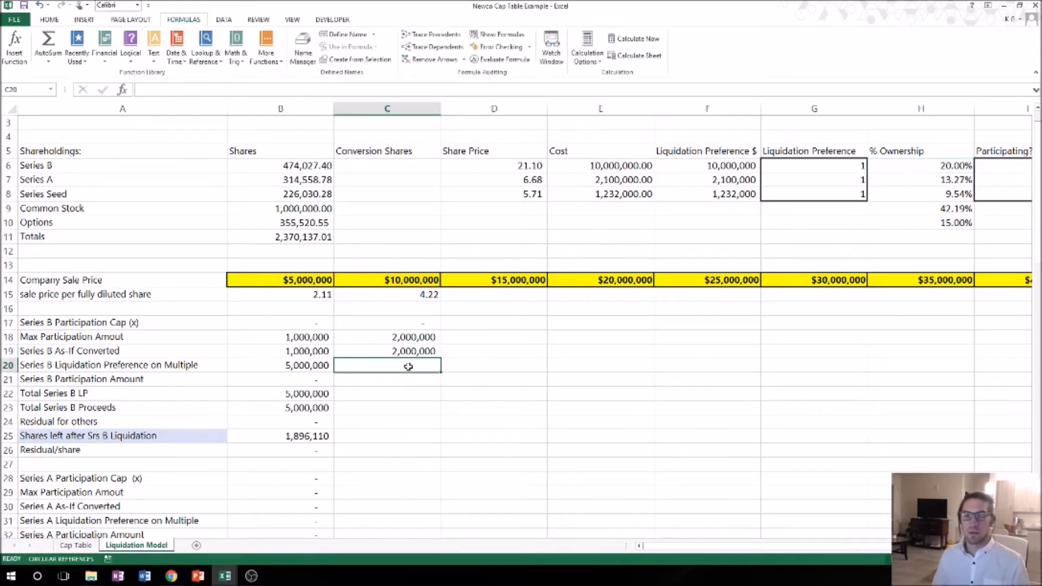
{"action": "left_click_drag", "start_coordinate": [379, 337], "coordinate": [376, 351]}
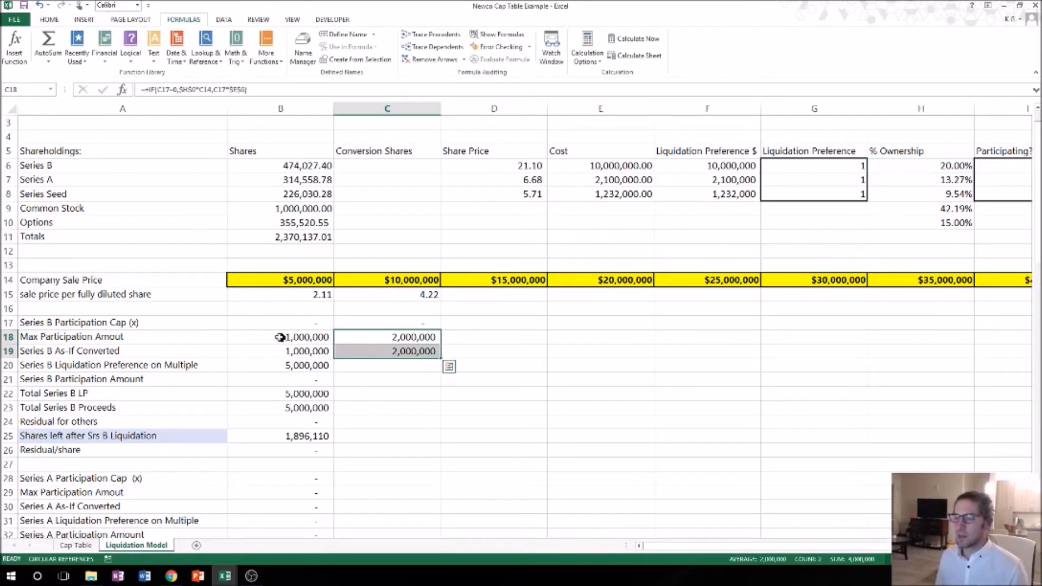
{"action": "left_click", "coordinate": [352, 337]}
{"action": "left_click_drag", "start_coordinate": [352, 336], "coordinate": [359, 350]}
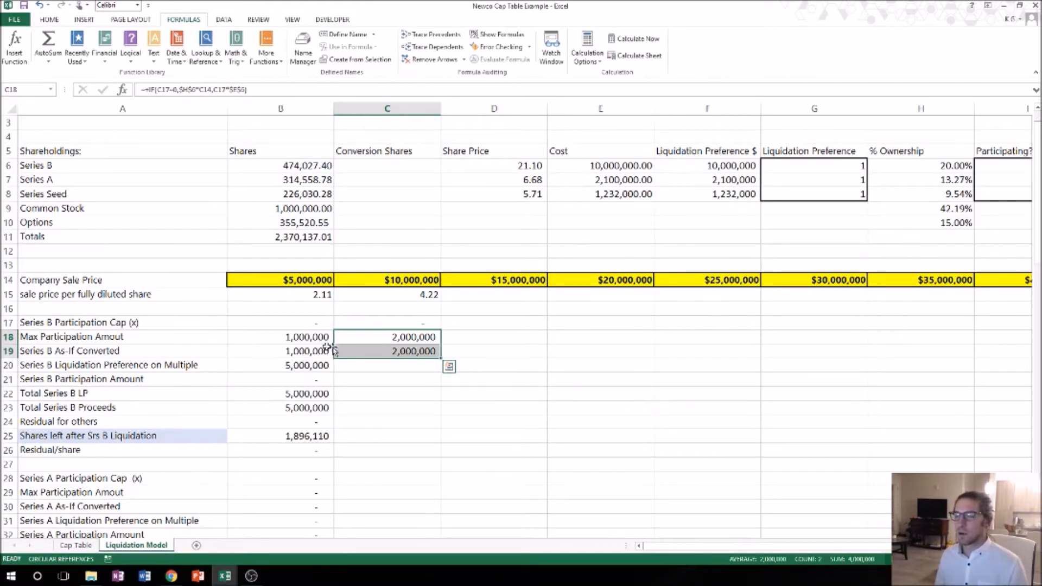
{"action": "left_click_drag", "start_coordinate": [282, 323], "coordinate": [413, 337]}
Step: Review the formula in B20 and begin the Series B Liquidation Preference formula in C20 with an IF test that C15 is less than D6
{"action": "left_click", "coordinate": [374, 365]}
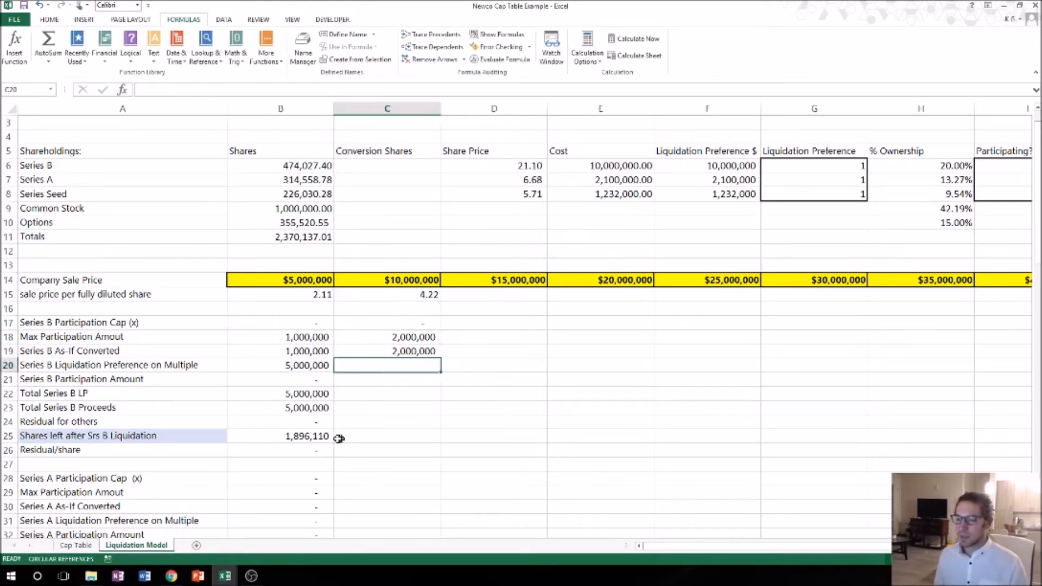
{"action": "left_click", "coordinate": [255, 367]}
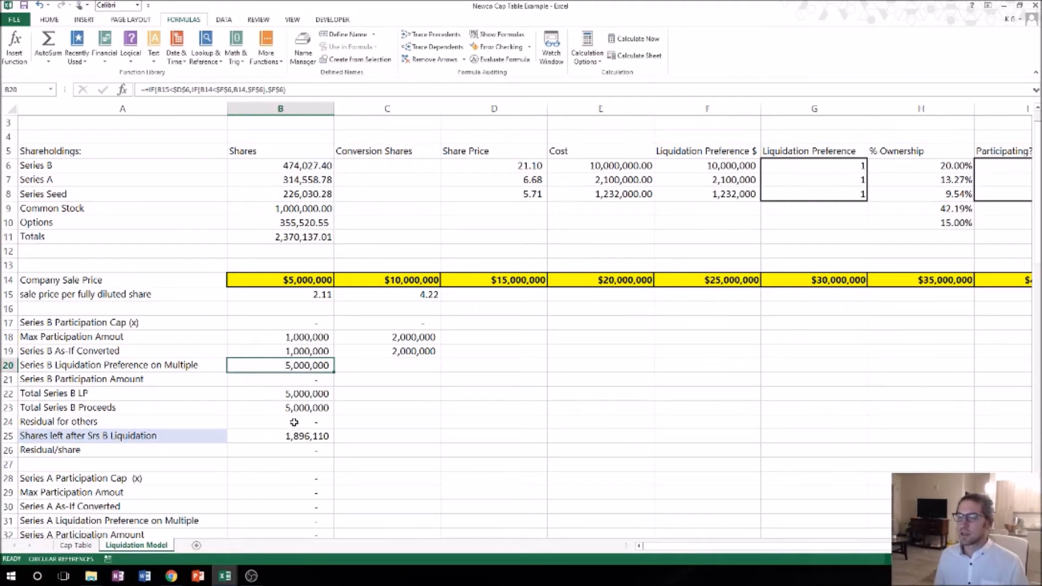
{"action": "double_click", "coordinate": [288, 363]}
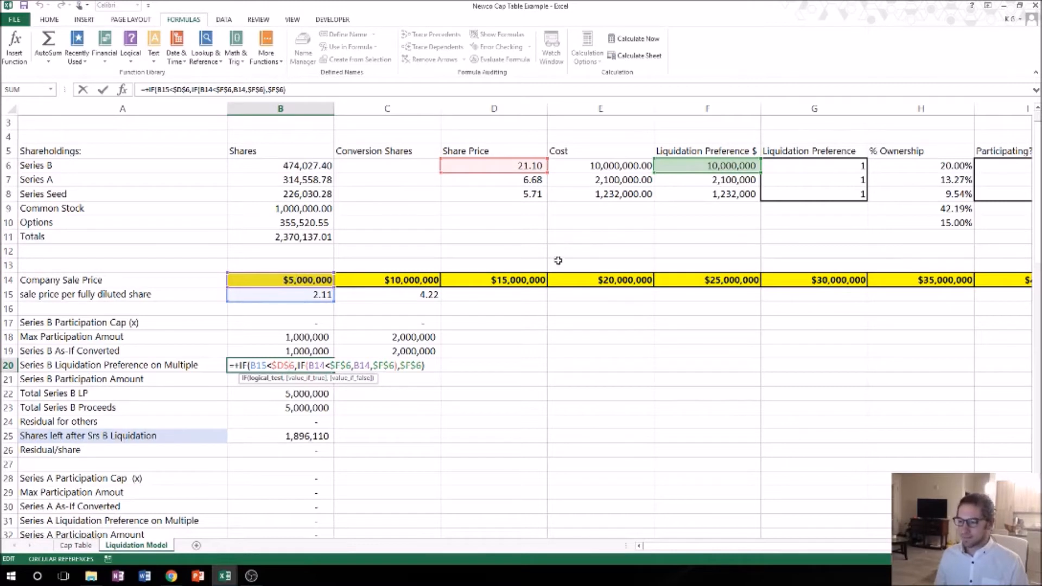
{"action": "key", "text": "Return"}
{"action": "key", "text": "Up"}
{"action": "key", "text": "Right"}
{"action": "type", "text": "+IF("}
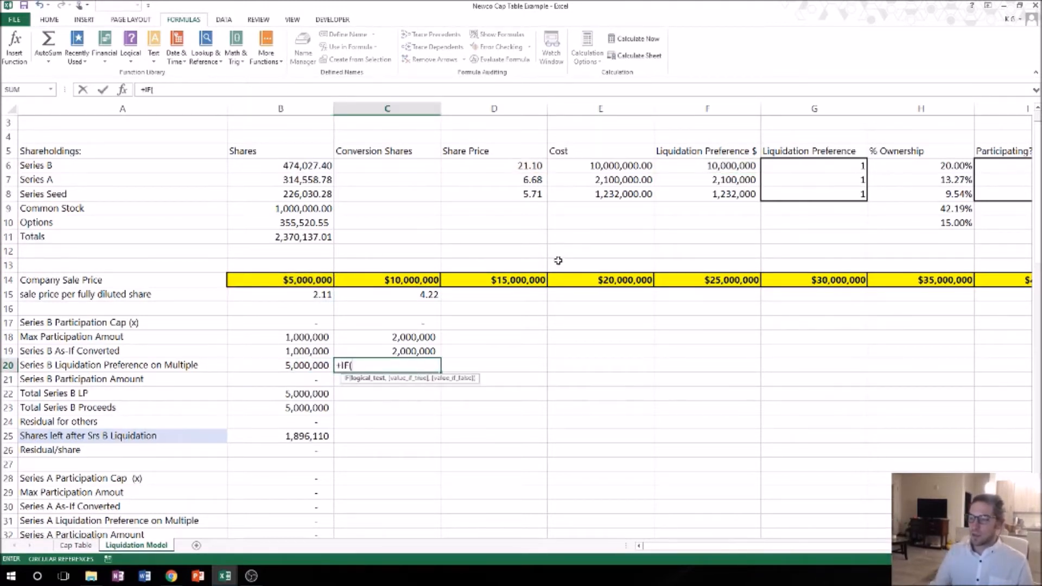
{"action": "left_click", "coordinate": [407, 293]}
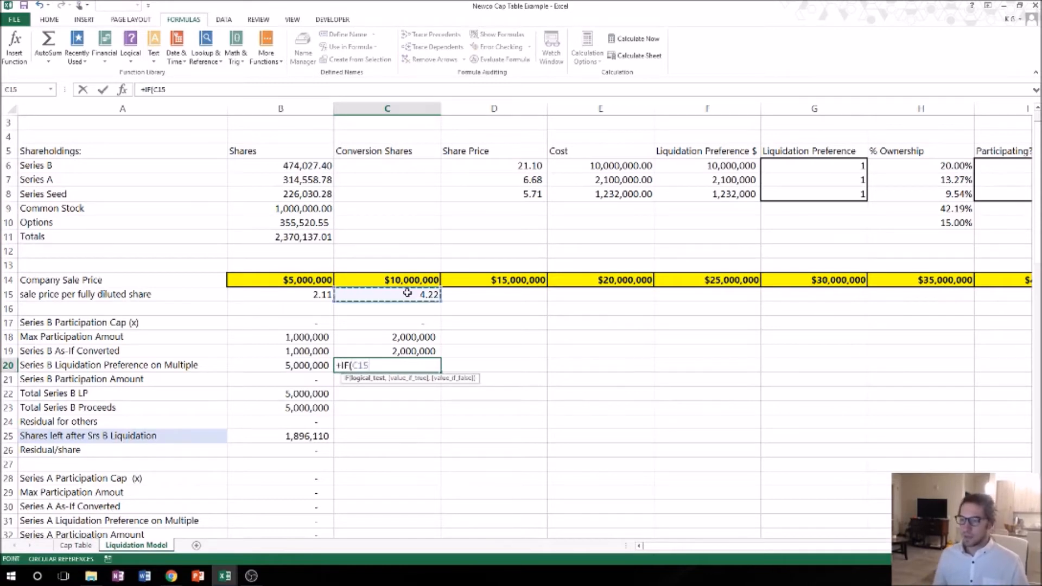
{"action": "type", "text": "<"}
{"action": "left_click", "coordinate": [495, 163]}
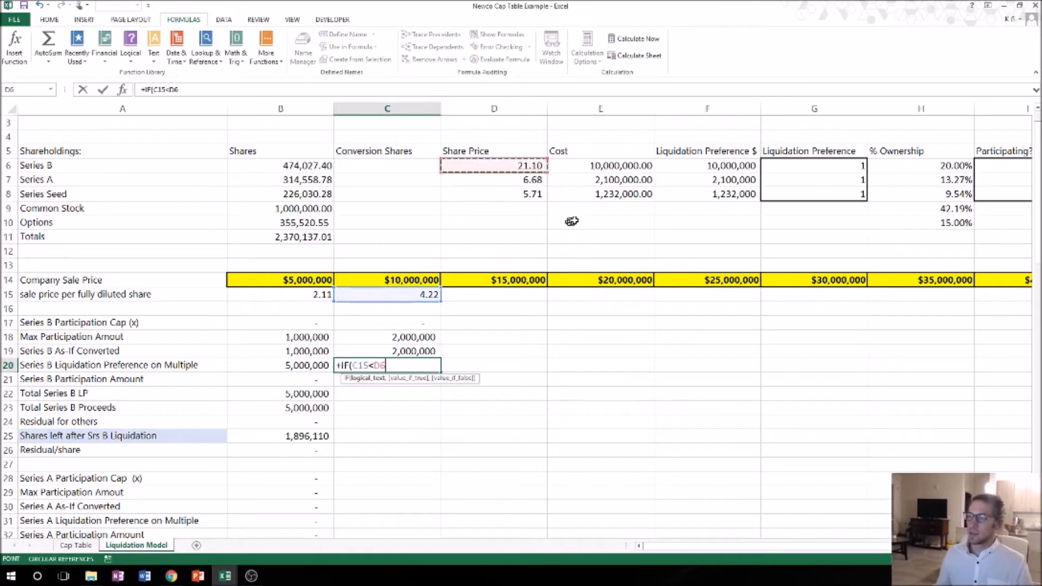
{"action": "type", "text": ","}
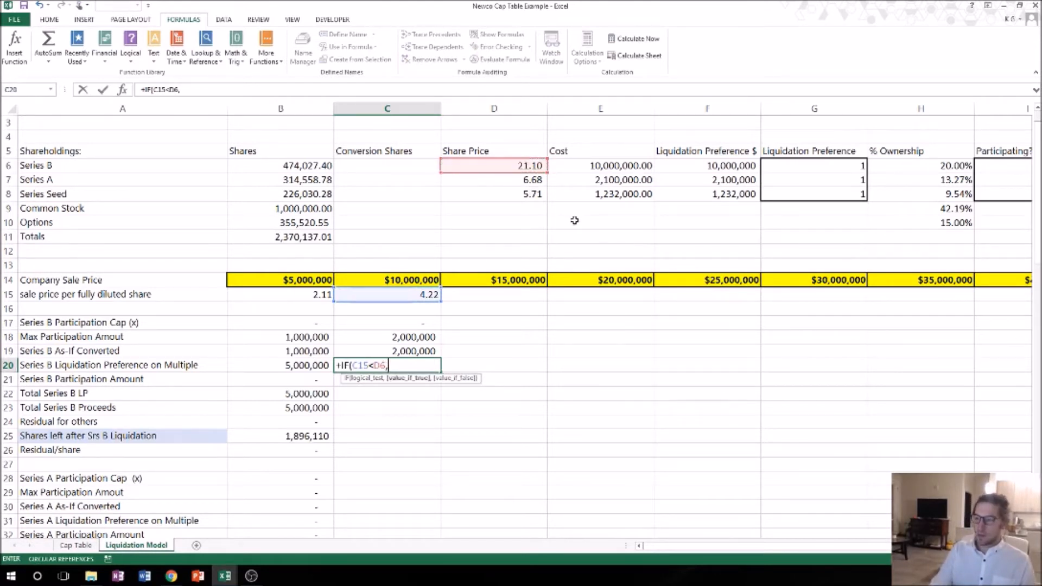
Step: Add the nested test IF(C14<F6,C14,F6) as the value-if-true in the C20 Series B Liquidation Preference formula
{"action": "type", "text": "IF("}
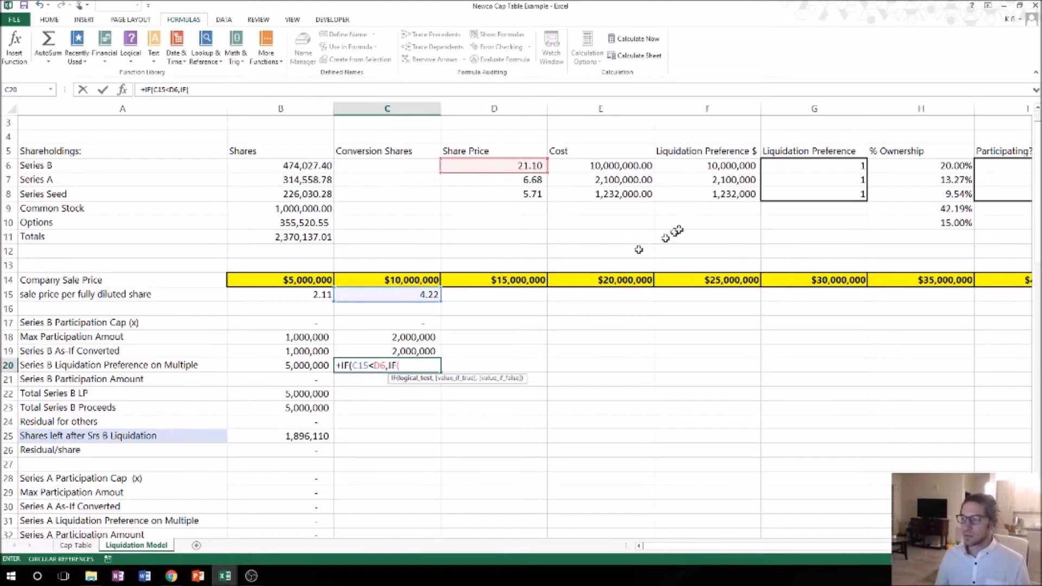
{"action": "left_click", "coordinate": [405, 280]}
{"action": "type", "text": "<"}
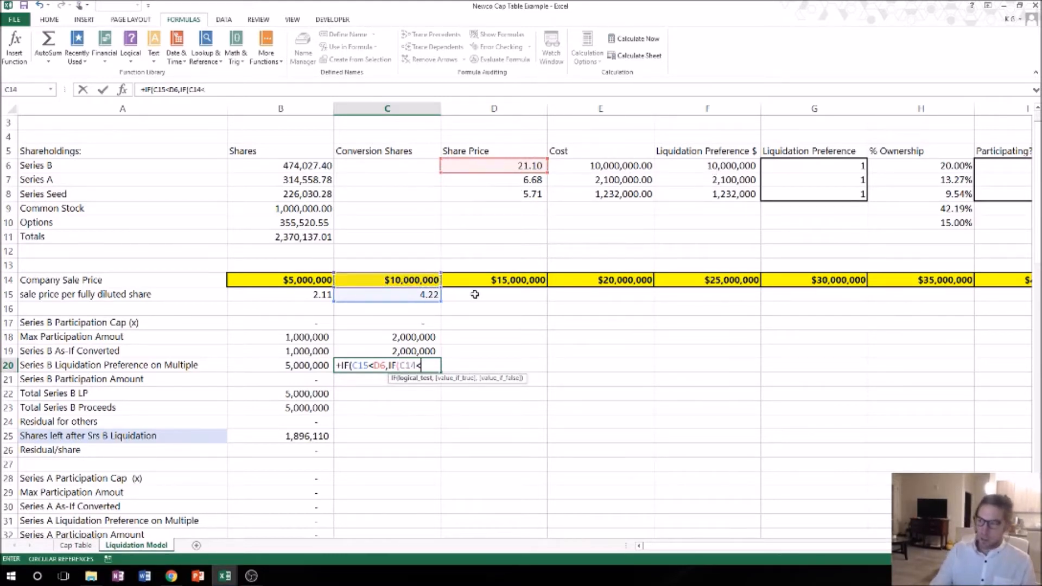
{"action": "left_click", "coordinate": [701, 165]}
{"action": "type", "text": ",."}
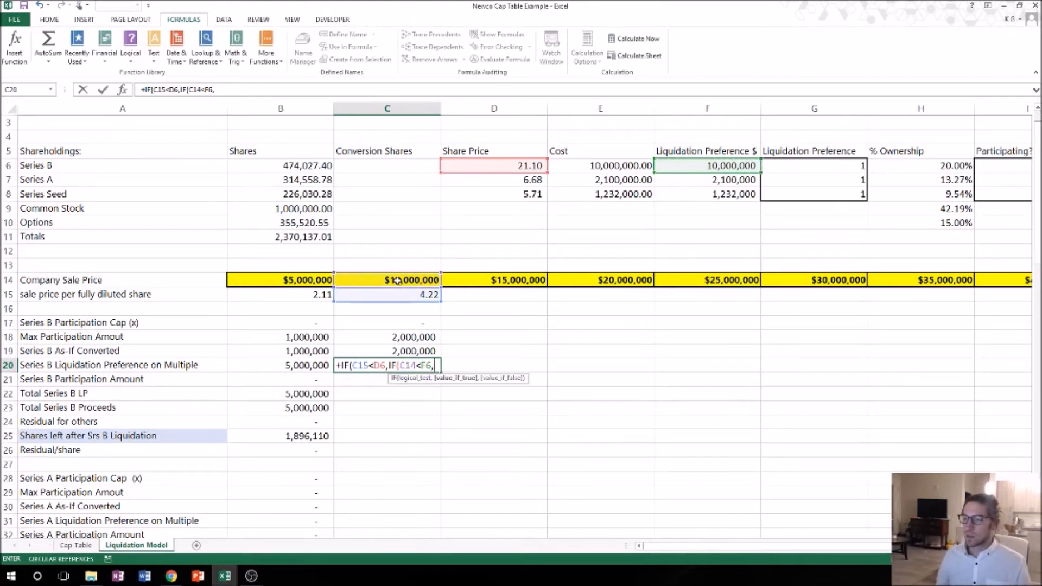
{"action": "left_click", "coordinate": [410, 279]}
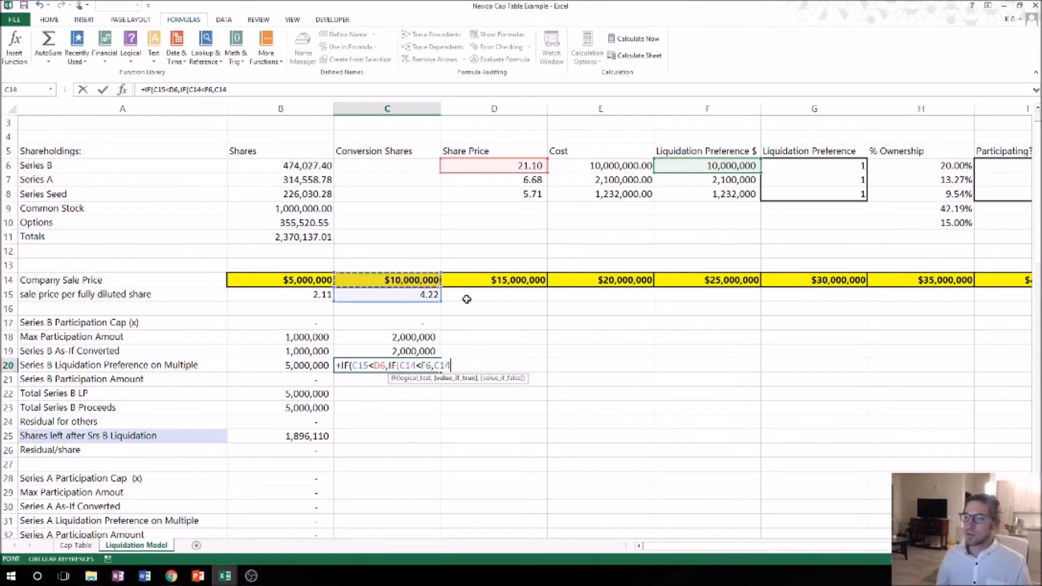
{"action": "type", "text": ","}
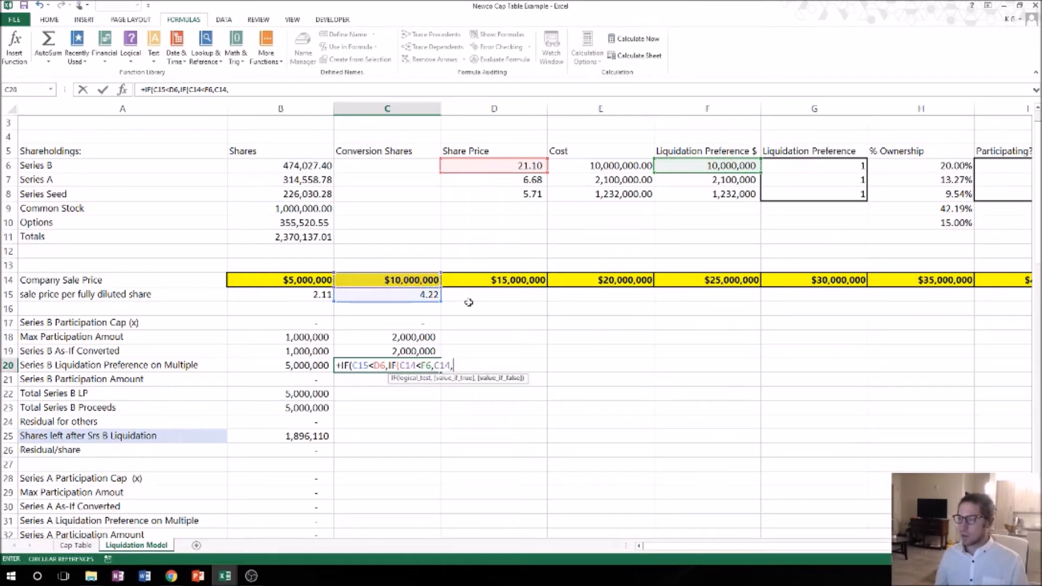
{"action": "left_click", "coordinate": [718, 165]}
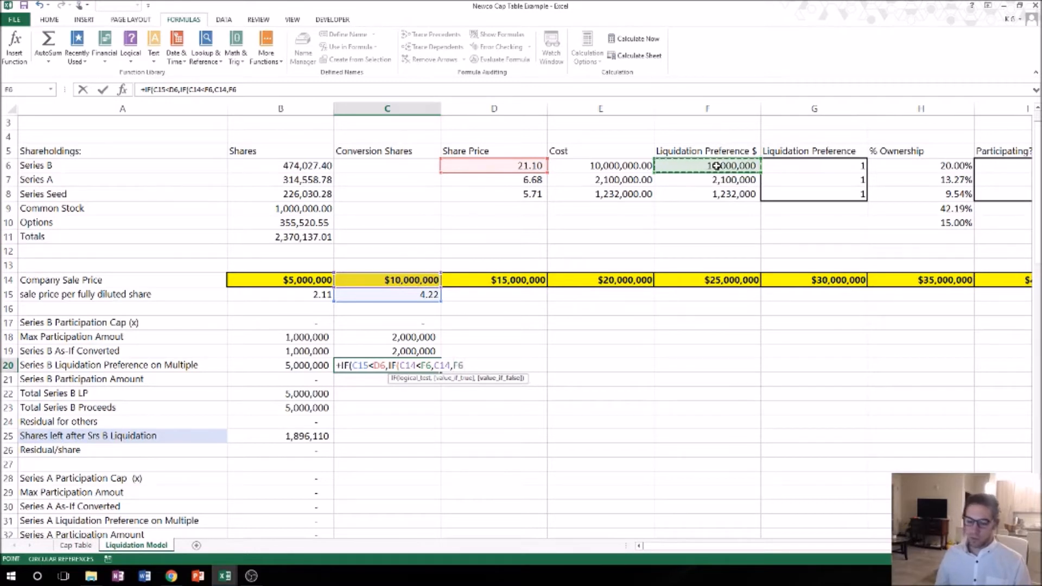
{"action": "type", "text": ")"}
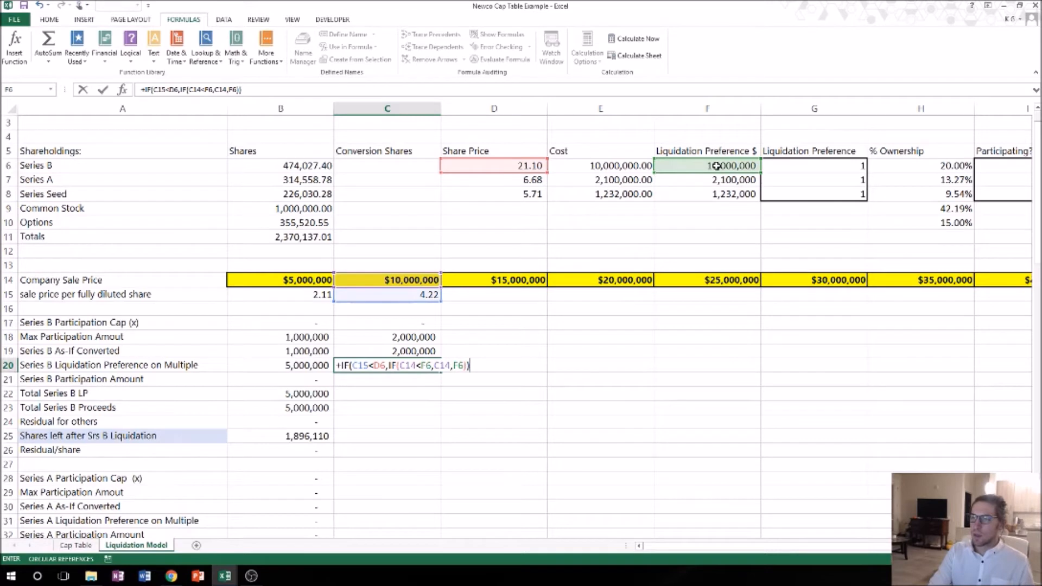
Step: Complete the C20 formula with F6 as the outer value-if-false, removing the extra closing parenthesis after the nested IF
{"action": "type", "text": ","}
{"action": "left_click", "coordinate": [717, 165]}
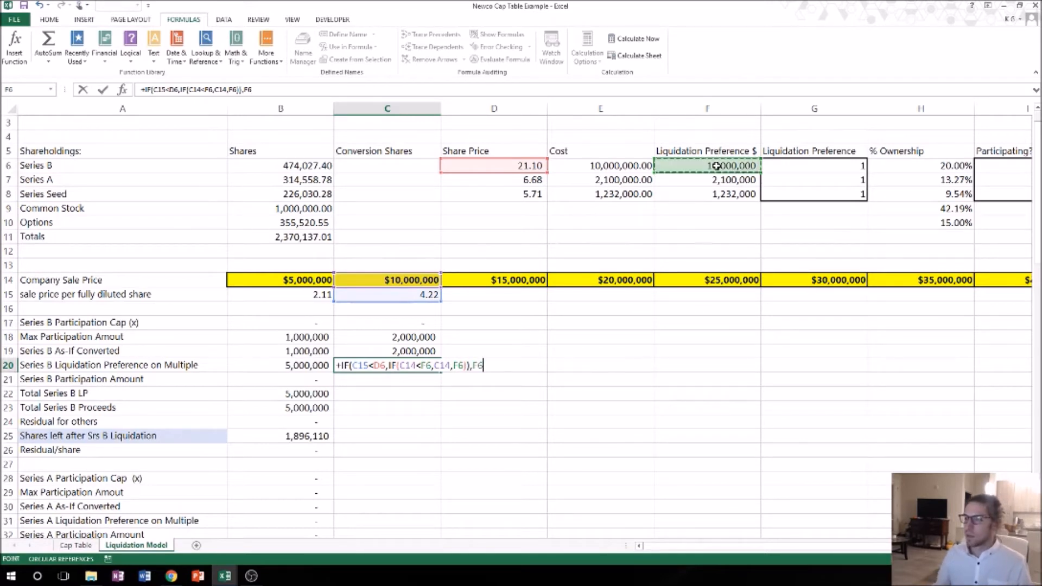
{"action": "type", "text": ")"}
{"action": "key", "text": "Return"}
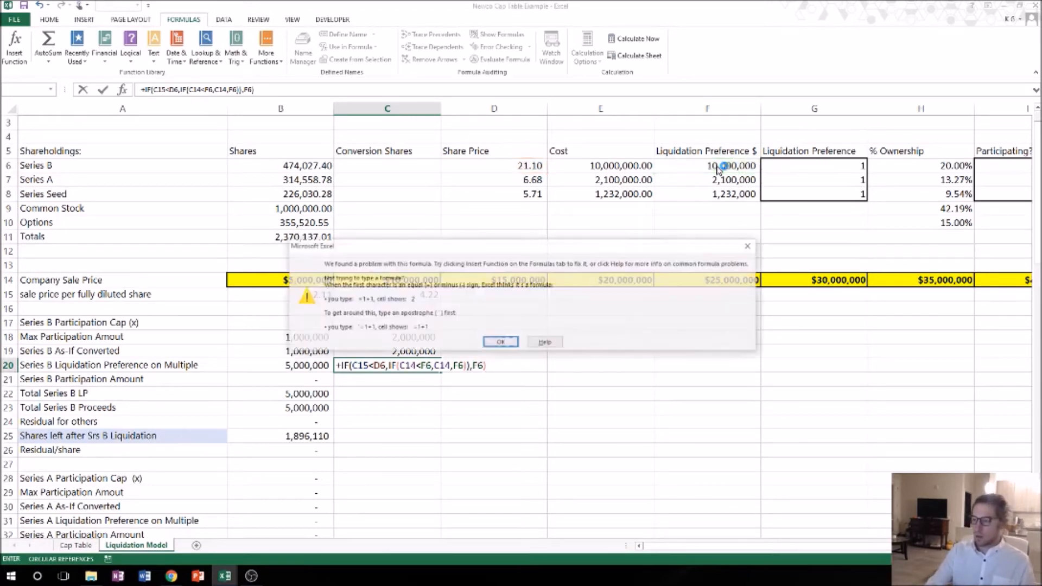
{"action": "key", "text": "Return"}
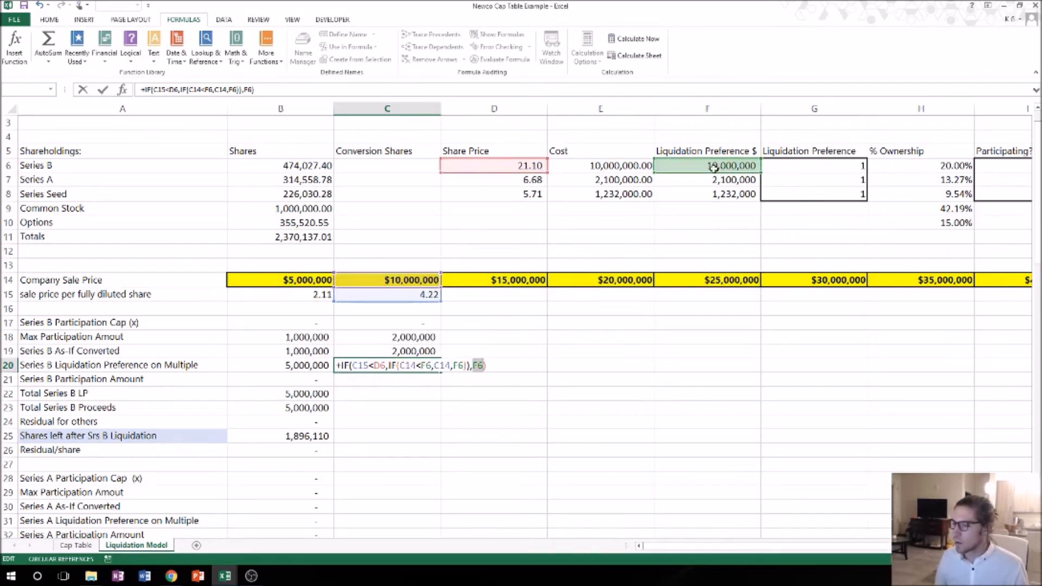
{"action": "left_click", "coordinate": [467, 365]}
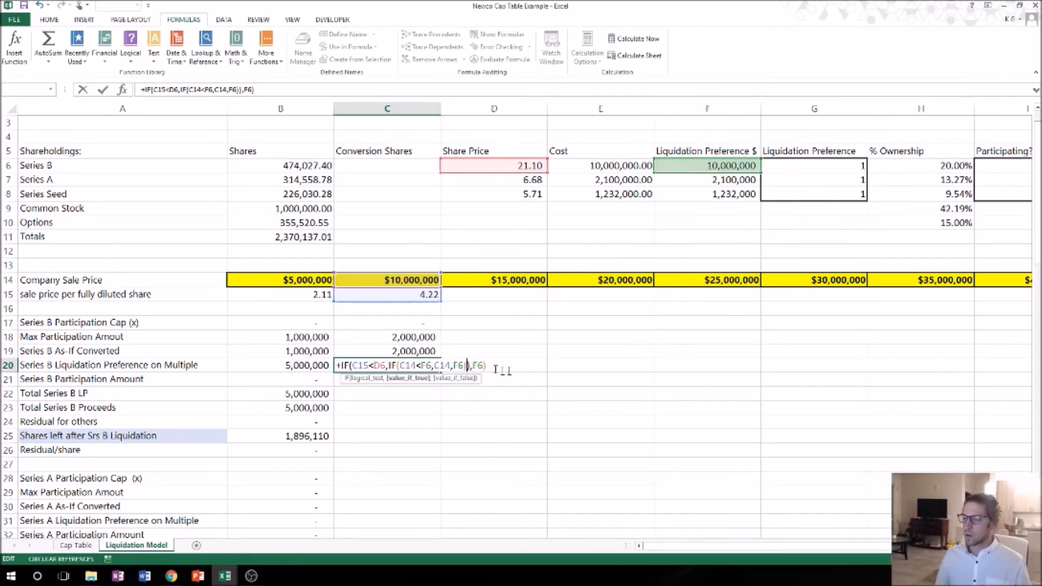
{"action": "key", "text": "Return"}
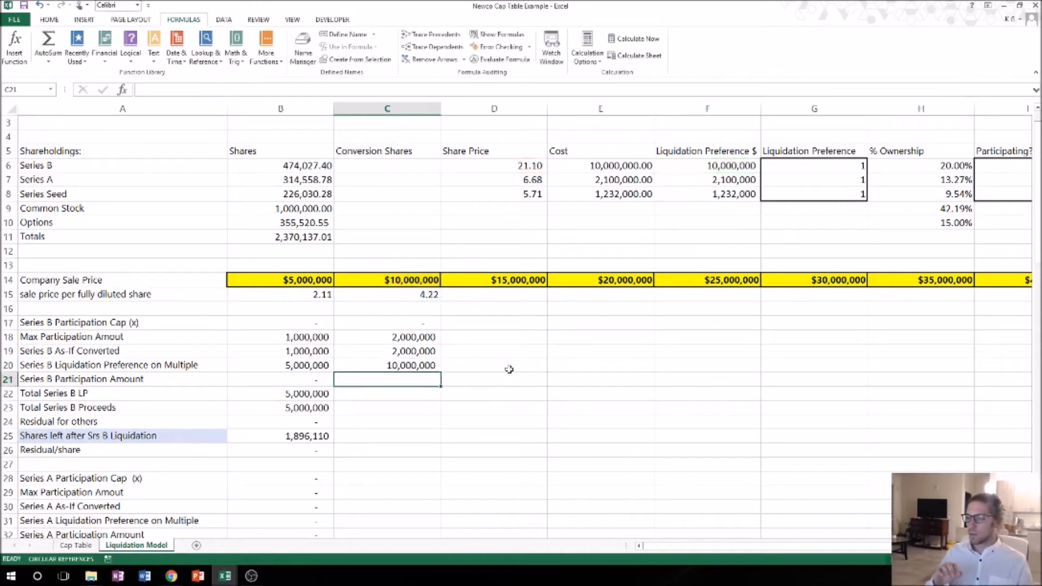
Step: Compare the liquidation preference formulas in B20 and C20, check F6, and examine the Series B Participation Amount formula in B21
{"action": "left_click", "coordinate": [295, 365]}
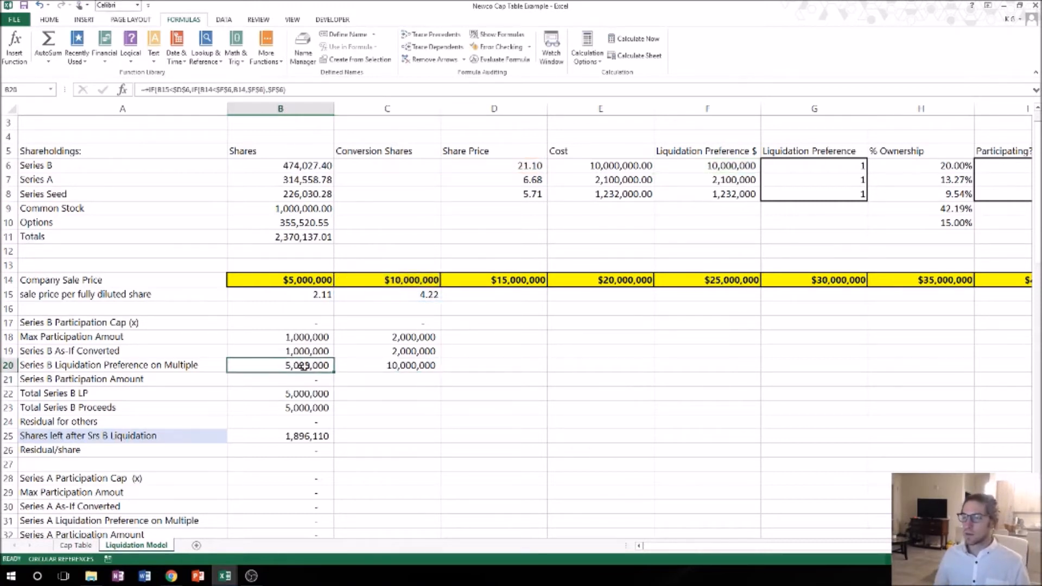
{"action": "left_click", "coordinate": [412, 369]}
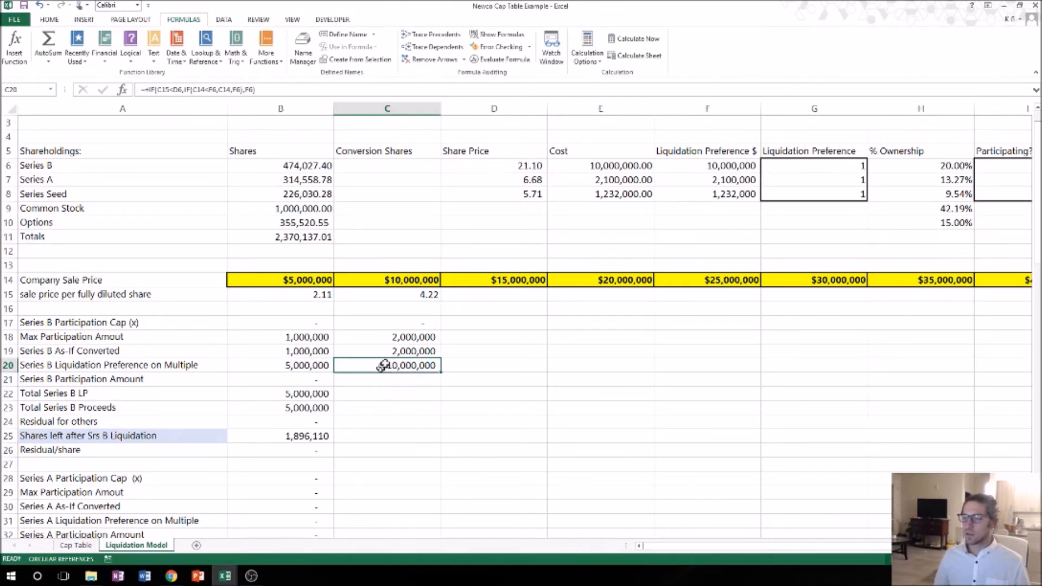
{"action": "left_click", "coordinate": [724, 163]}
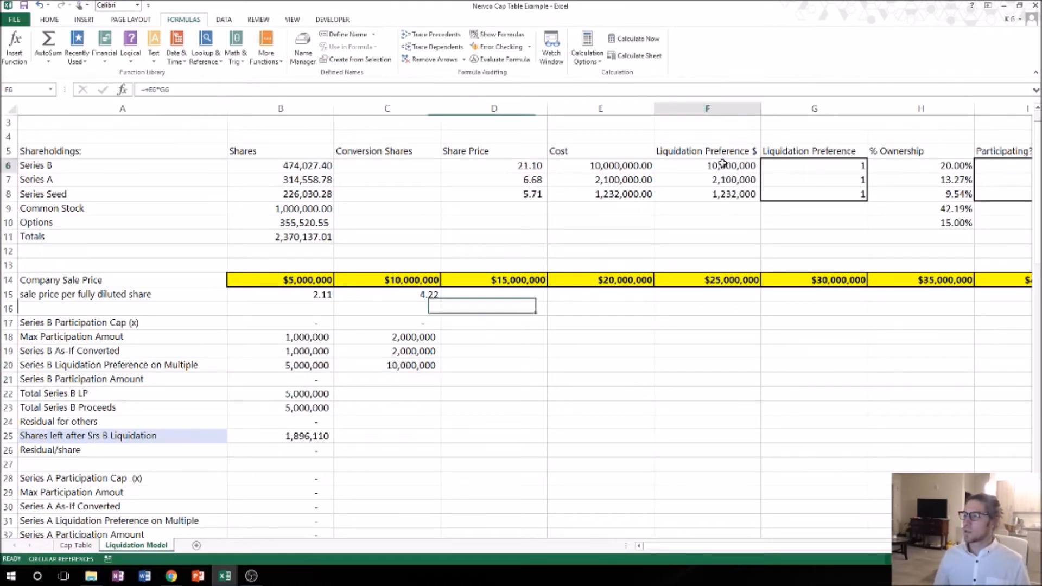
{"action": "left_click", "coordinate": [414, 366]}
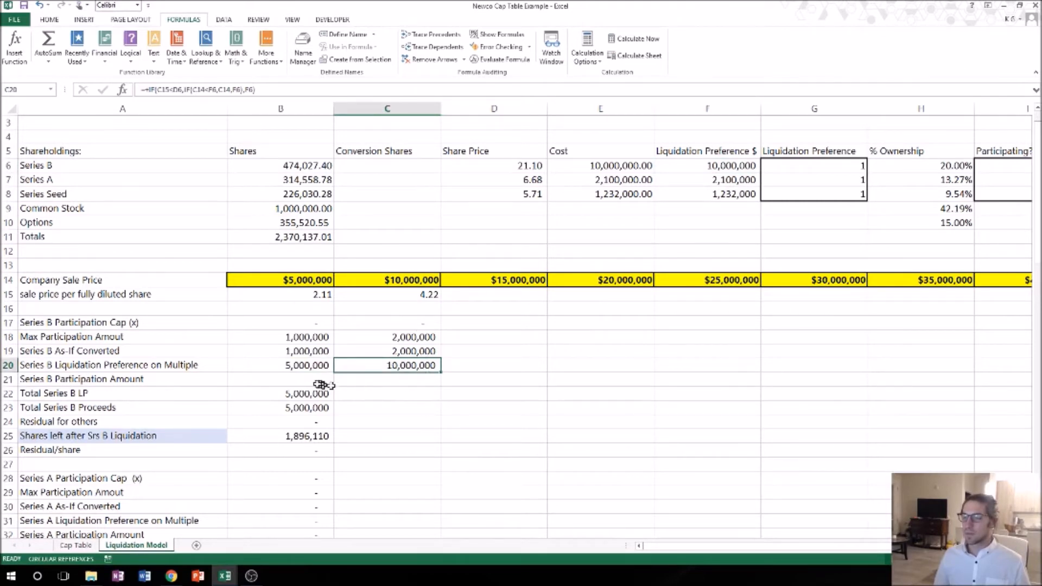
{"action": "double_click", "coordinate": [286, 379]}
{"action": "key", "text": "Escape"}
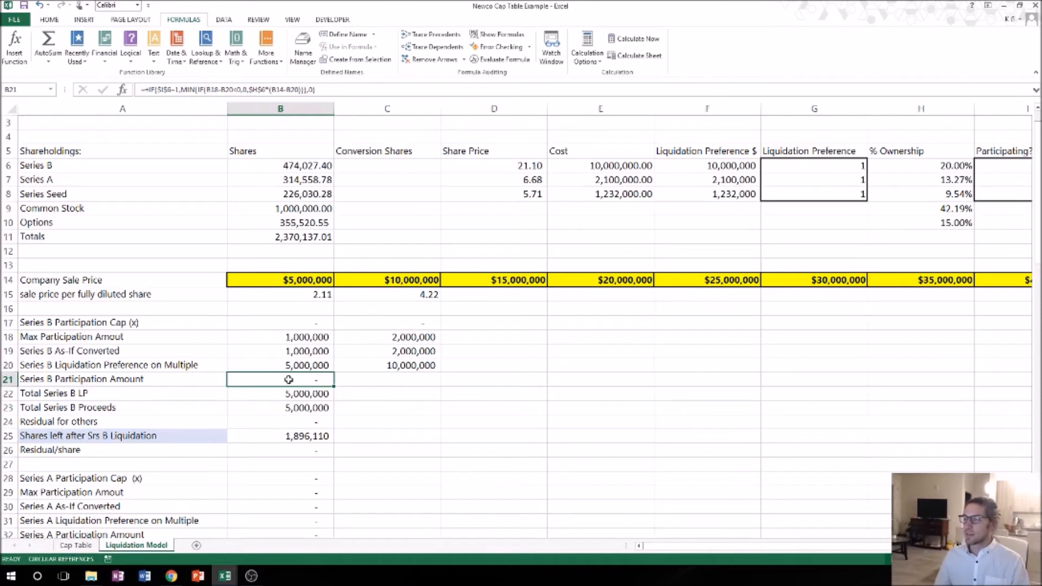
{"action": "double_click", "coordinate": [289, 379]}
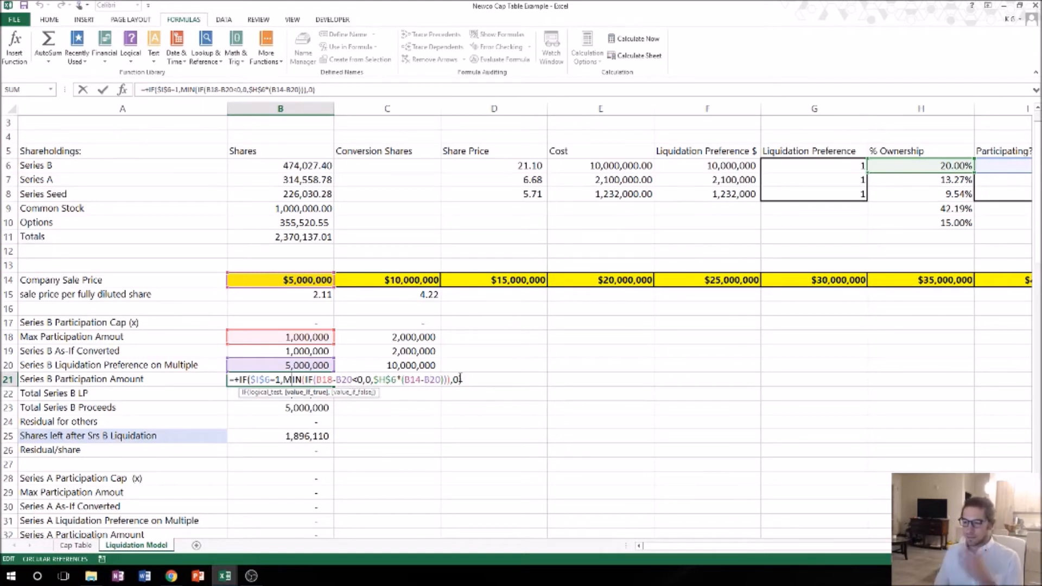
{"action": "key", "text": "ctrl+Return"}
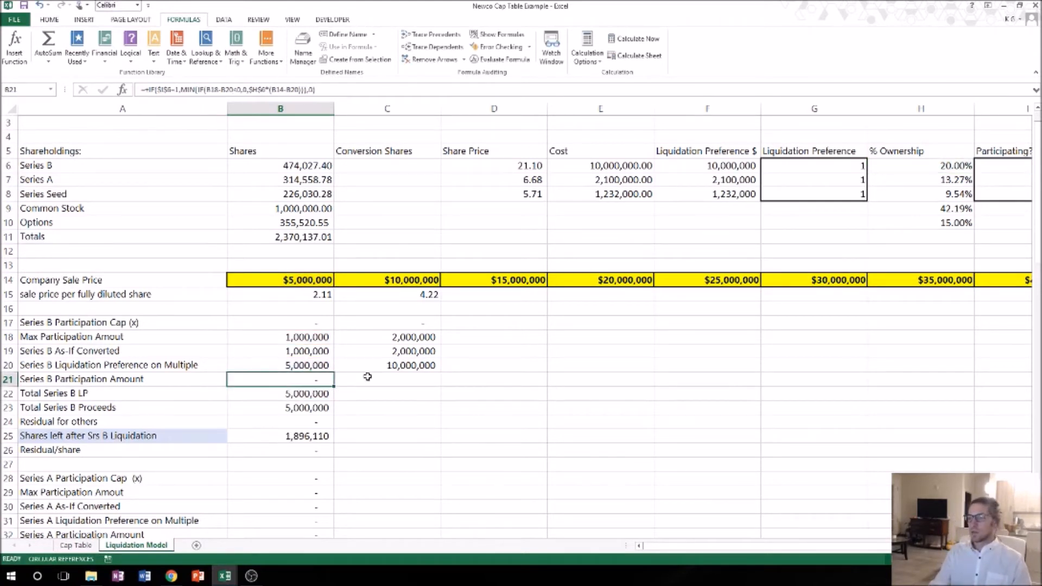
Step: Begin the Series B Participation Amount formula in C21 with IF(I6=1 and an opening MIN function as its value-if-true
{"action": "left_click", "coordinate": [368, 376]}
{"action": "type", "text": "+IF("}
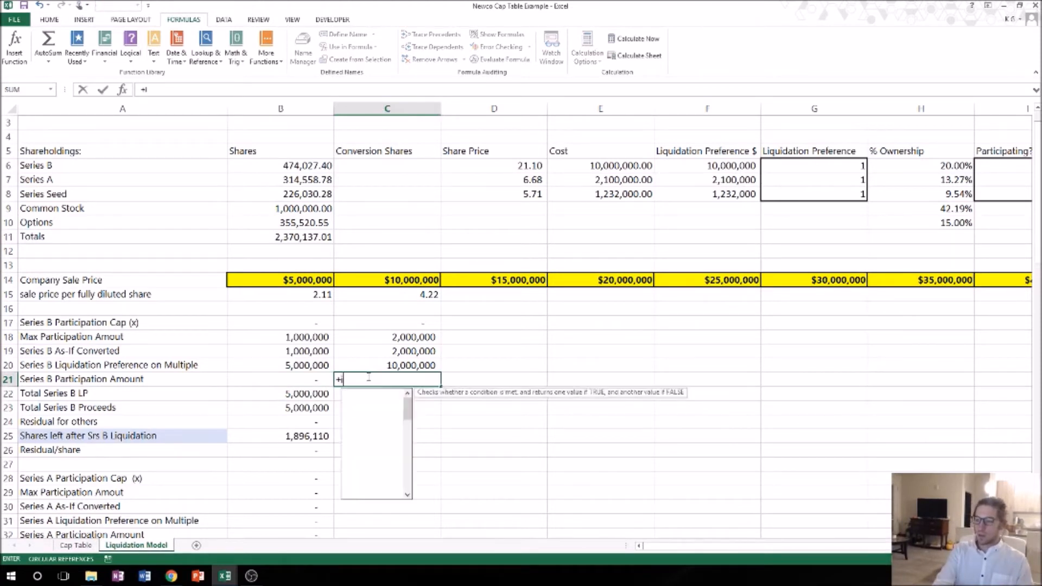
{"action": "left_click", "coordinate": [990, 171]}
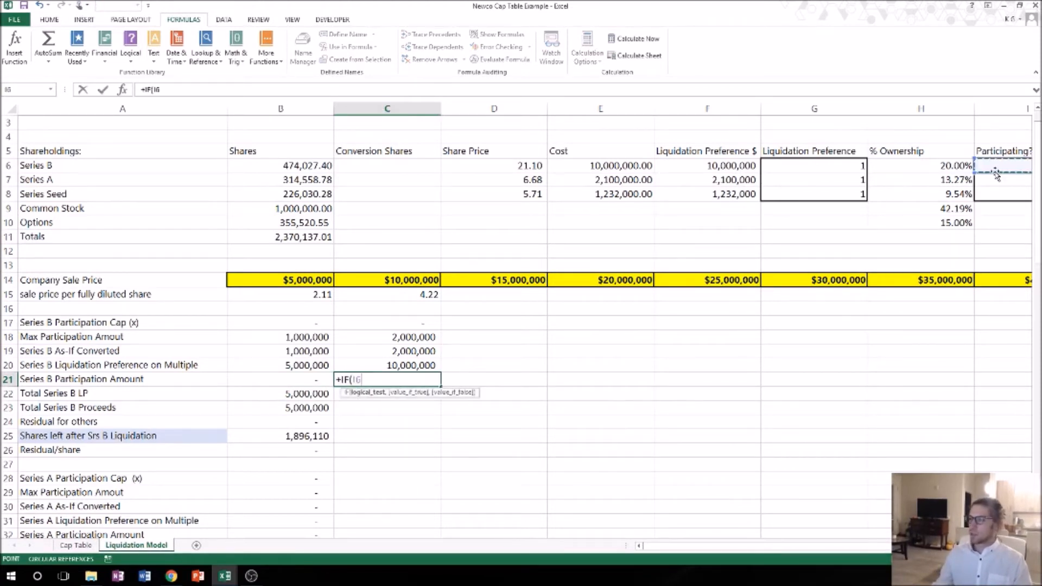
{"action": "type", "text": "=1,"}
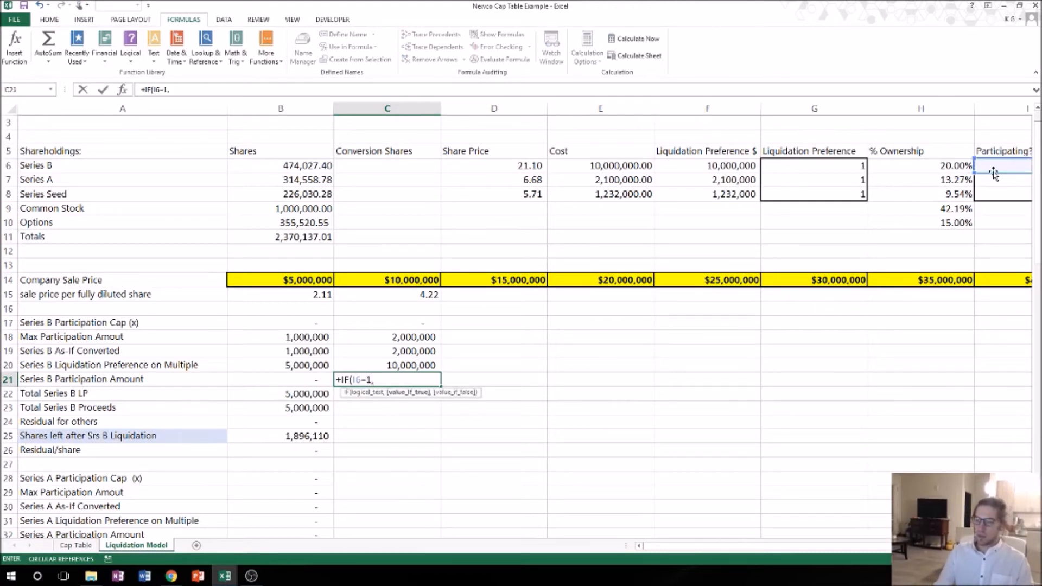
{"action": "type", "text": "MIN("}
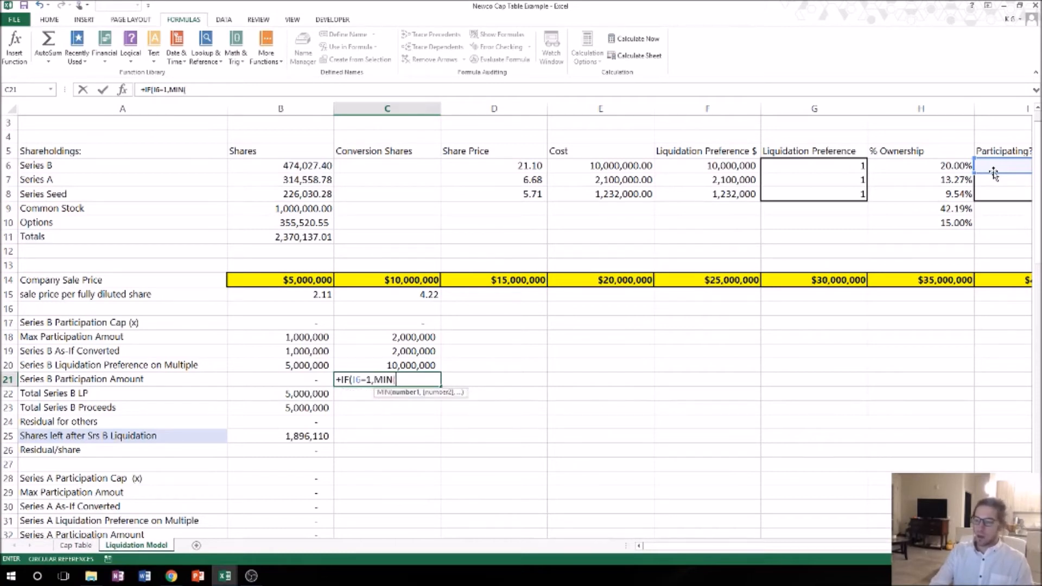
Step: Inside the MIN of the C21 formula, add a nested IF that returns 0 when C18-C20<0
{"action": "type", "text": "IF("}
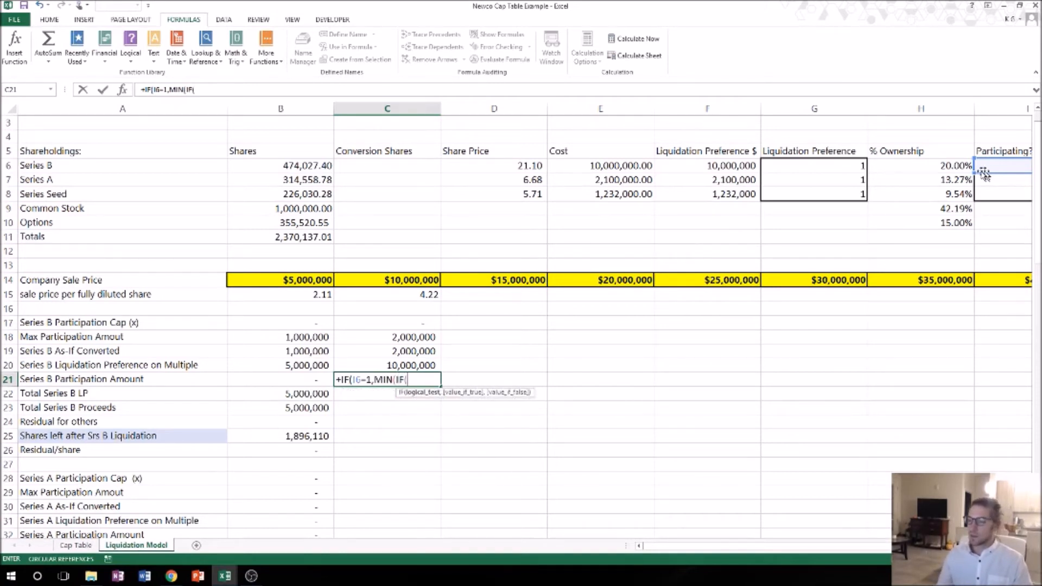
{"action": "left_click", "coordinate": [417, 337]}
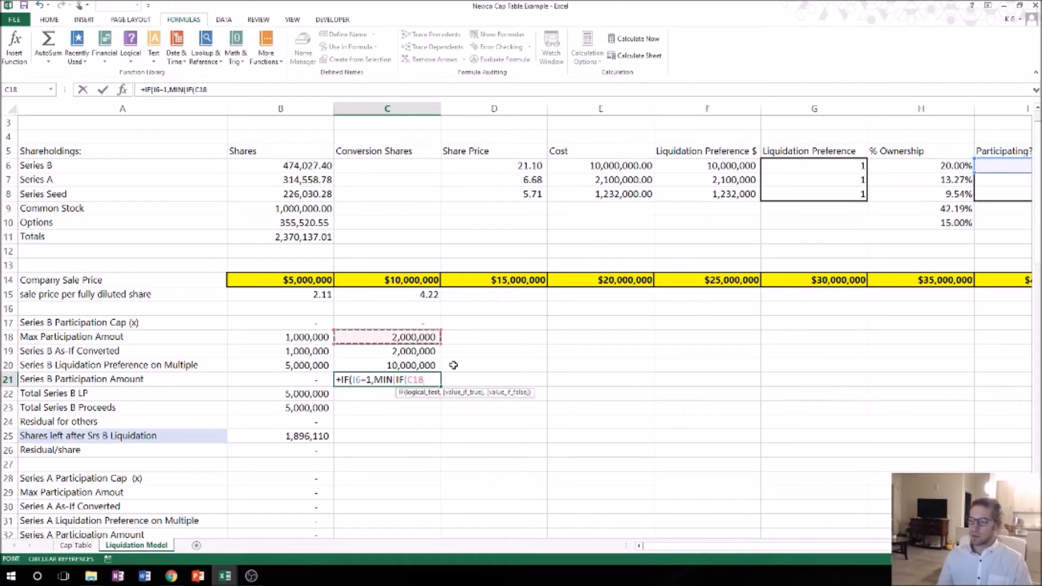
{"action": "type", "text": "-"}
{"action": "left_click", "coordinate": [411, 364]}
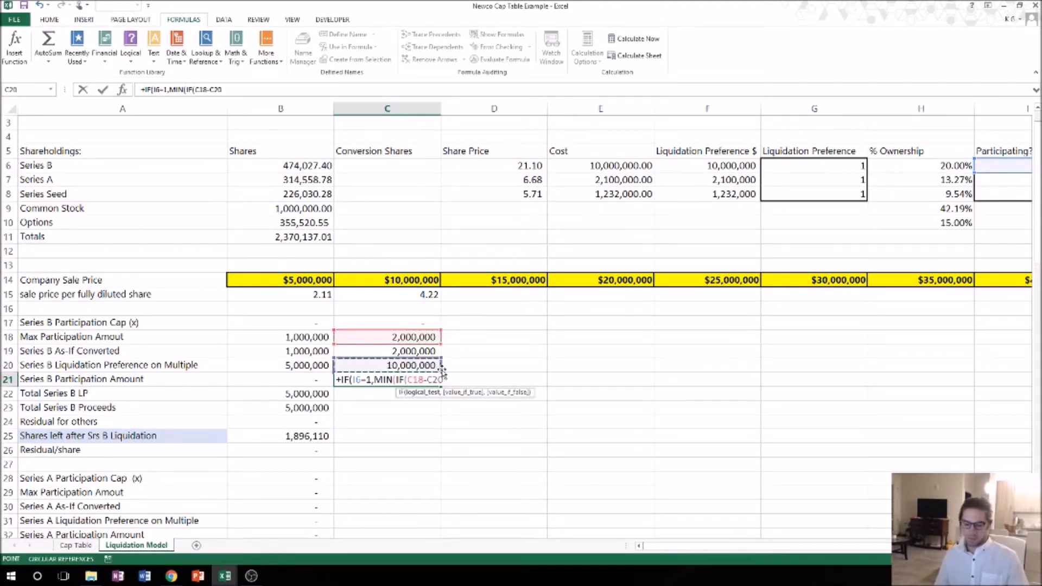
{"action": "type", "text": "<0,0"}
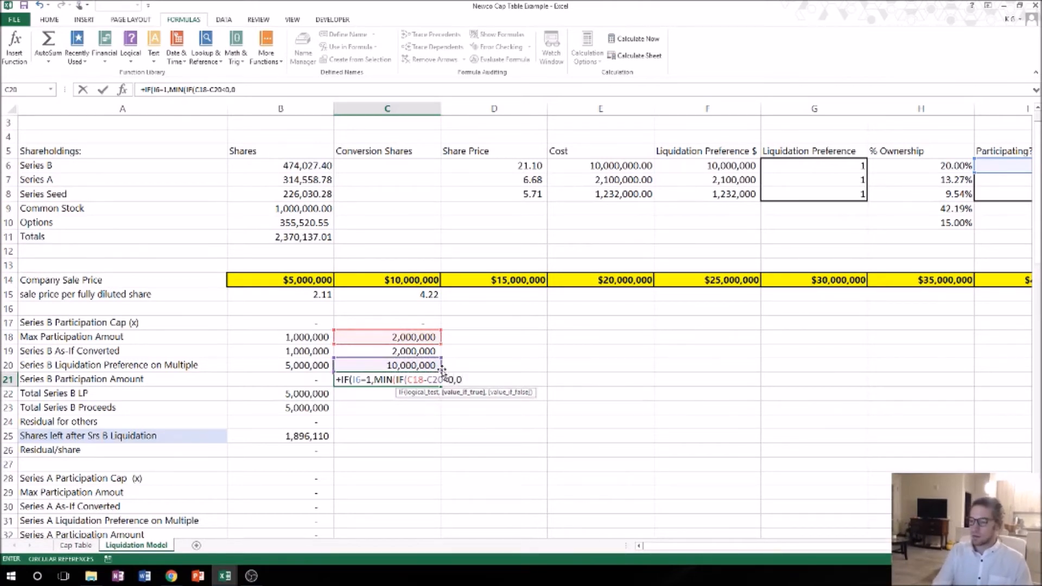
{"action": "type", "text": ","}
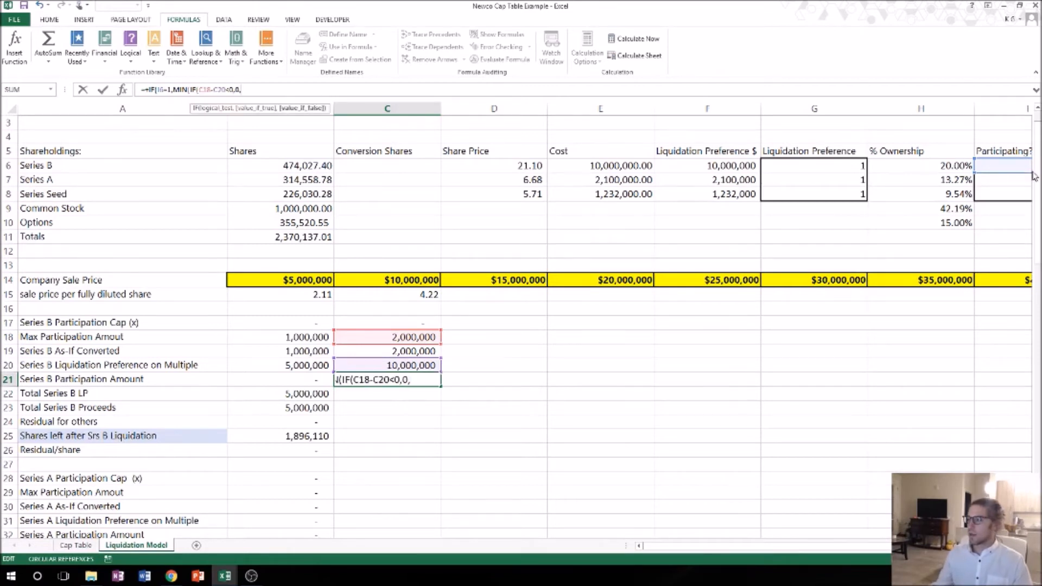
Step: Enter H6*C14-C20 as the value-if-false of the nested IF in the C21 formula
{"action": "left_click", "coordinate": [946, 166]}
{"action": "type", "text": "*"}
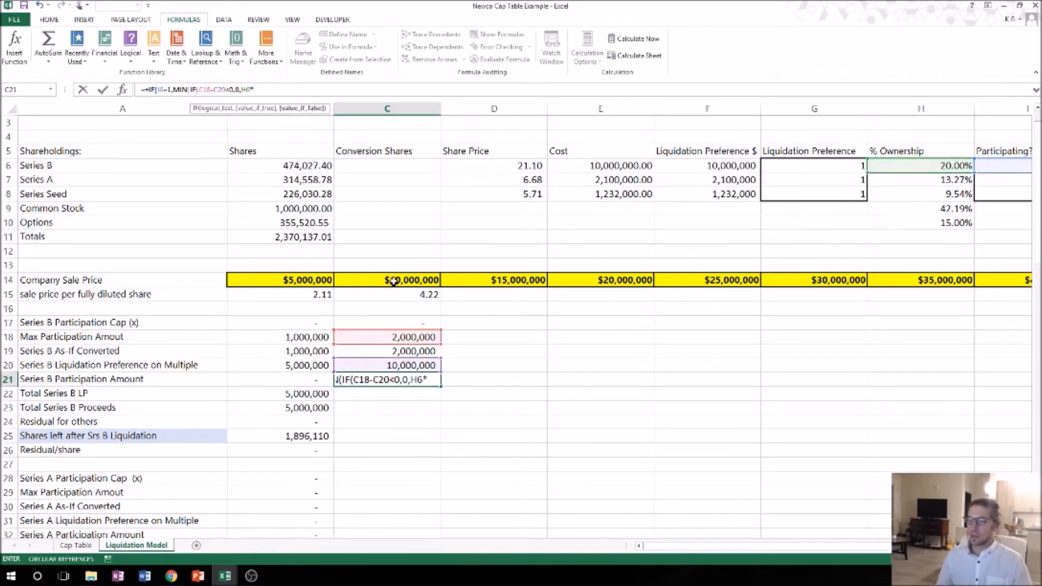
{"action": "left_click", "coordinate": [394, 280]}
{"action": "type", "text": "-"}
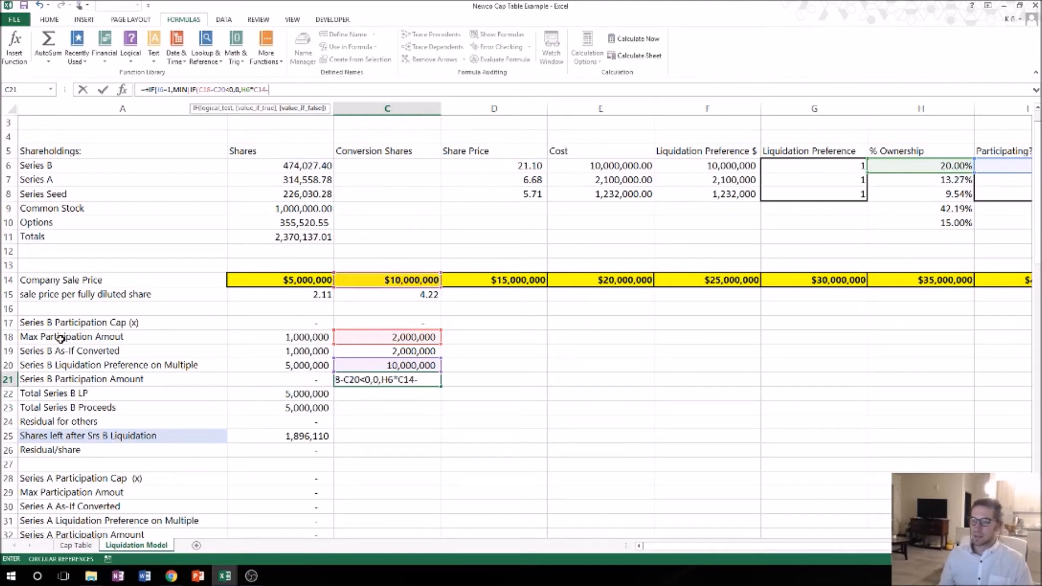
{"action": "left_click", "coordinate": [386, 365]}
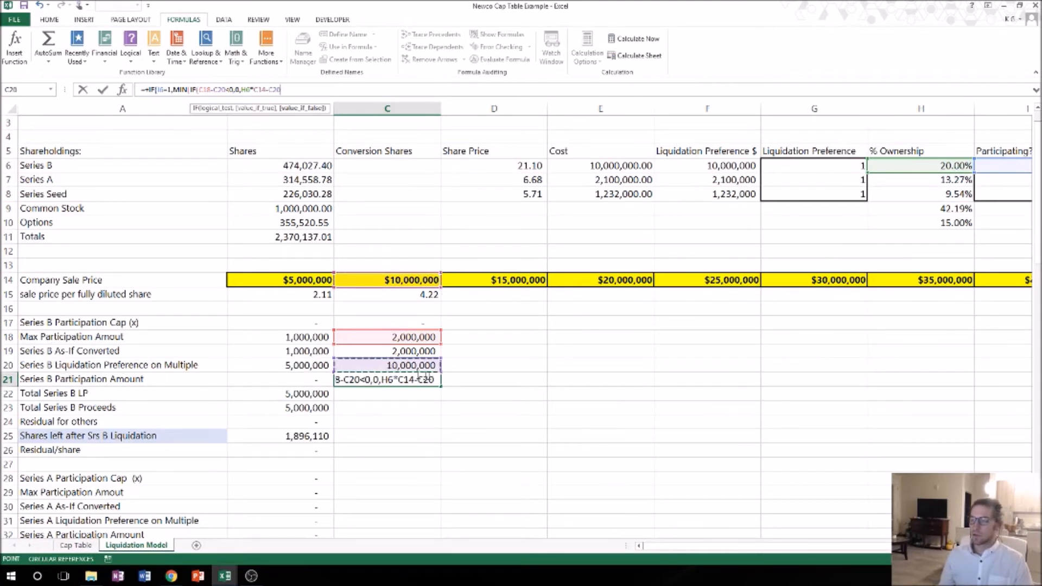
Step: Enclose C14-C20 in parentheses in the C21 formula so that the value-if-false reads H6*(C14-C20)
{"action": "left_click", "coordinate": [264, 92]}
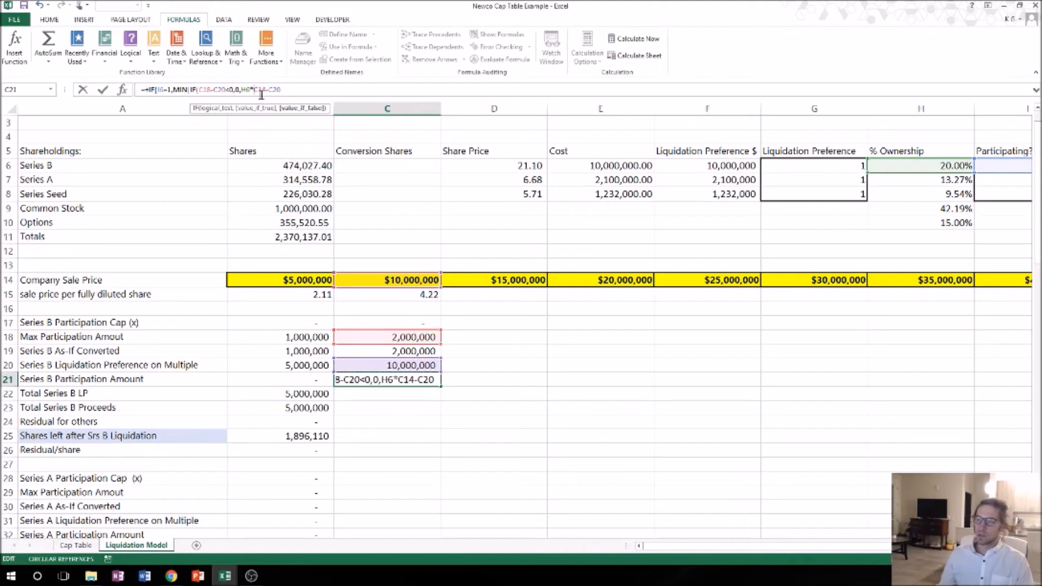
{"action": "type", "text": "("}
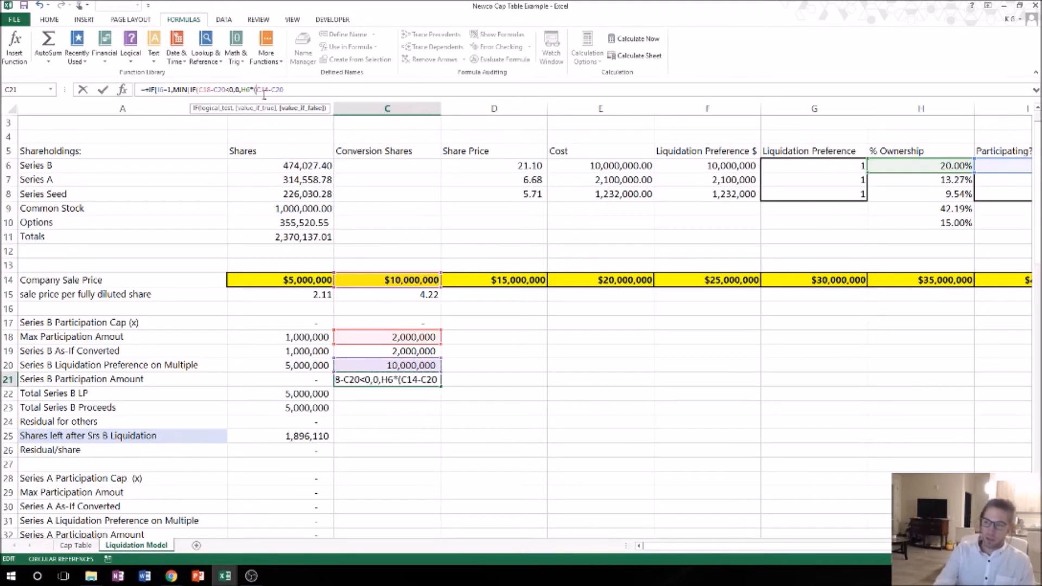
{"action": "left_click", "coordinate": [307, 93]}
{"action": "type", "text": ")"}
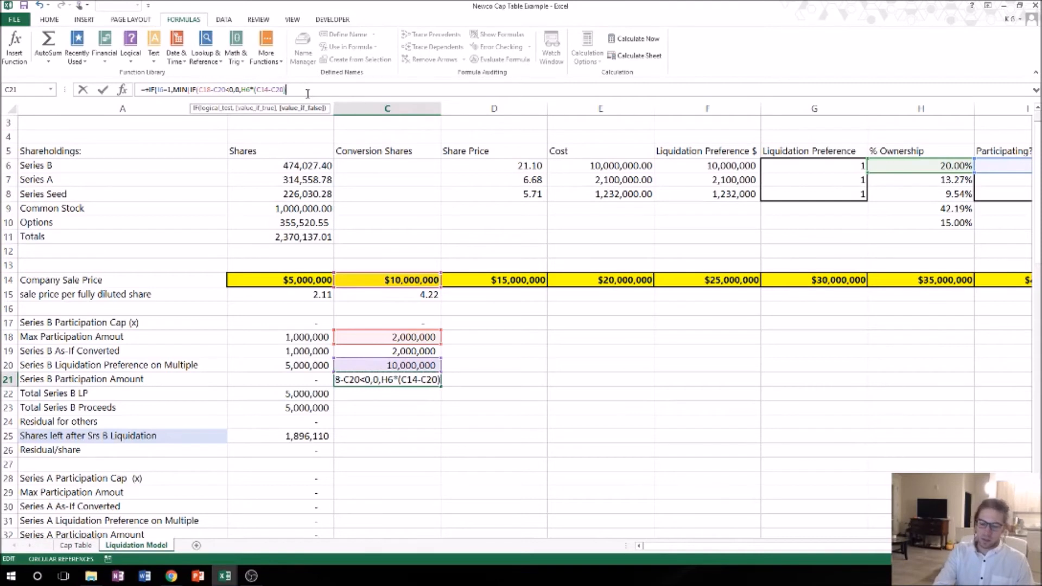
Step: Close the nested IF and MIN in C21, enter 0 as the outer IF's value-if-false, and commit the formula
{"action": "type", "text": "))"}
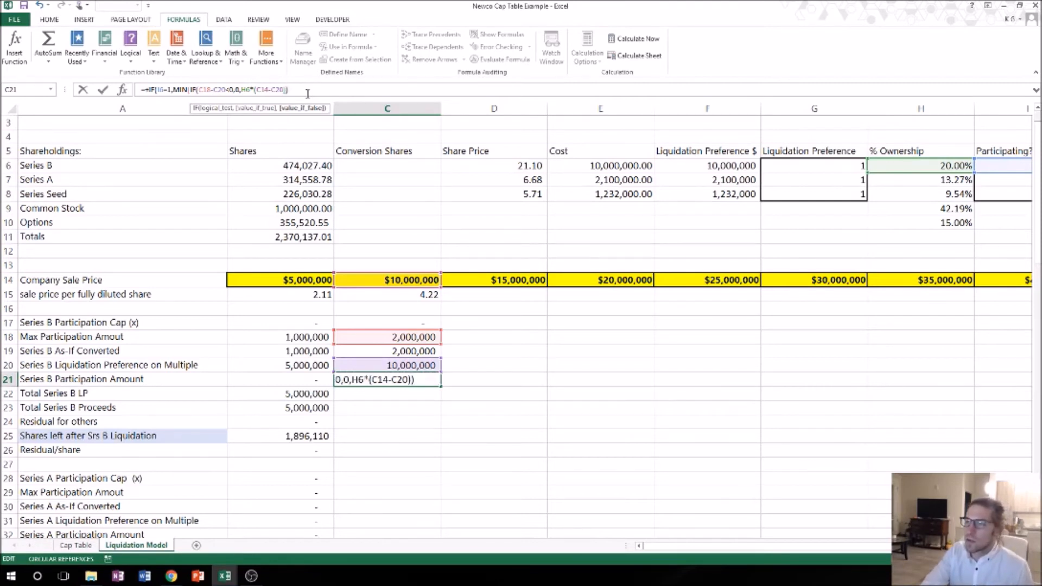
{"action": "type", "text": ")"}
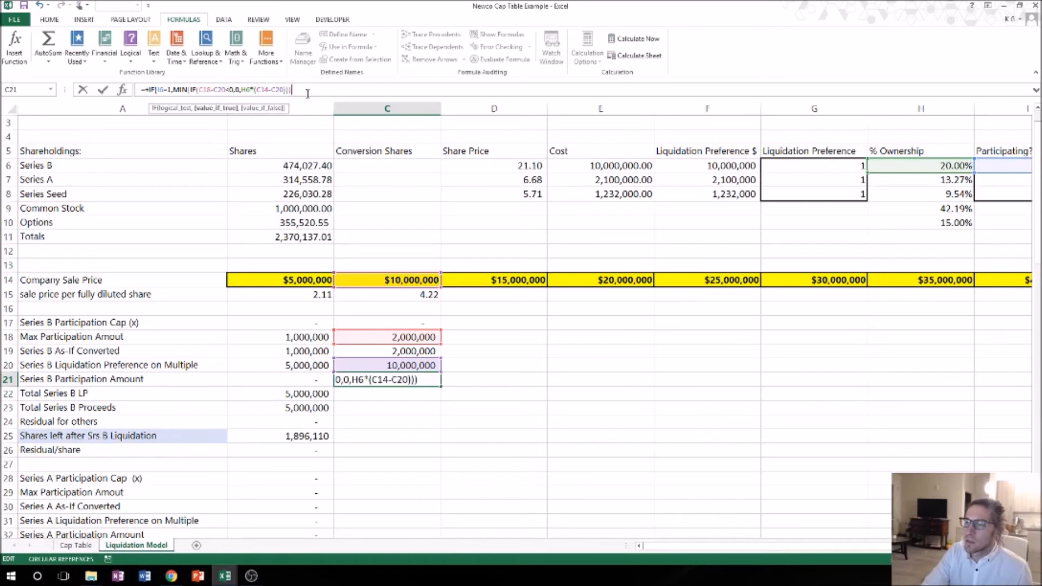
{"action": "type", "text": ",0"}
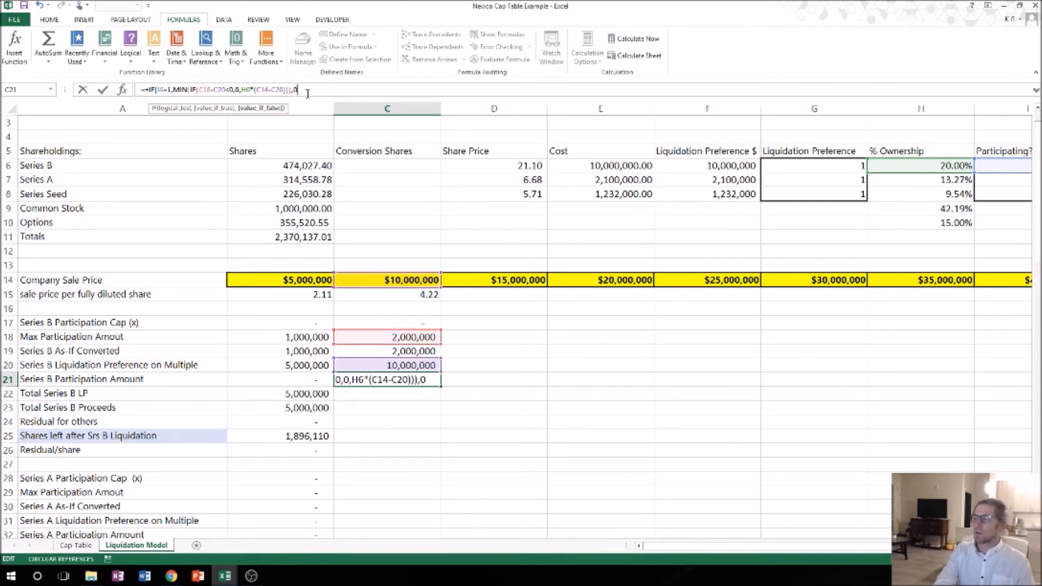
{"action": "type", "text": ")"}
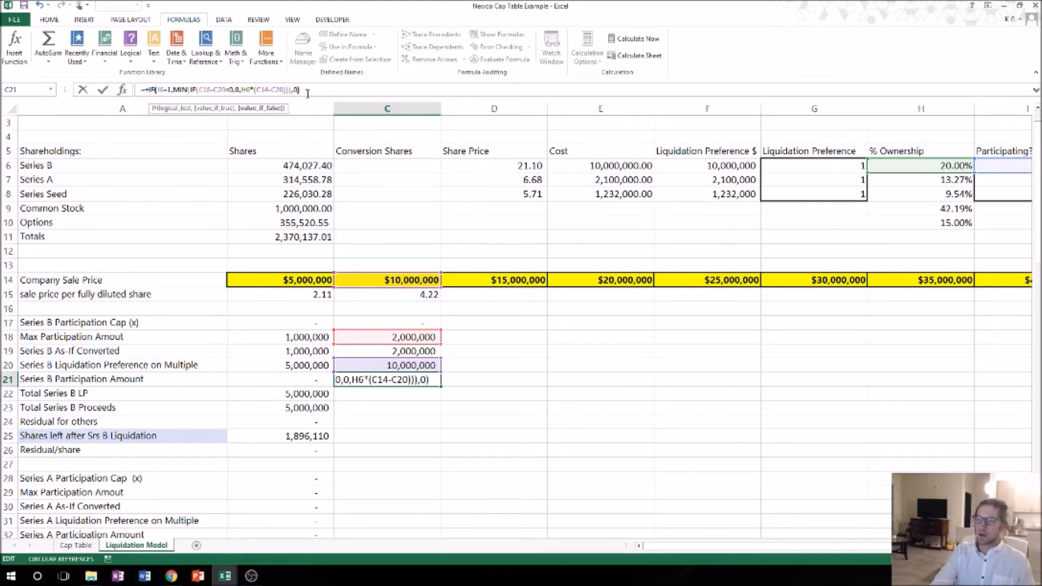
{"action": "key", "text": "Return"}
Step: Compare the Series B Participation Amount formulas in B21 and C21, including their absolute references
{"action": "key", "text": "Up"}
{"action": "key", "text": "Left"}
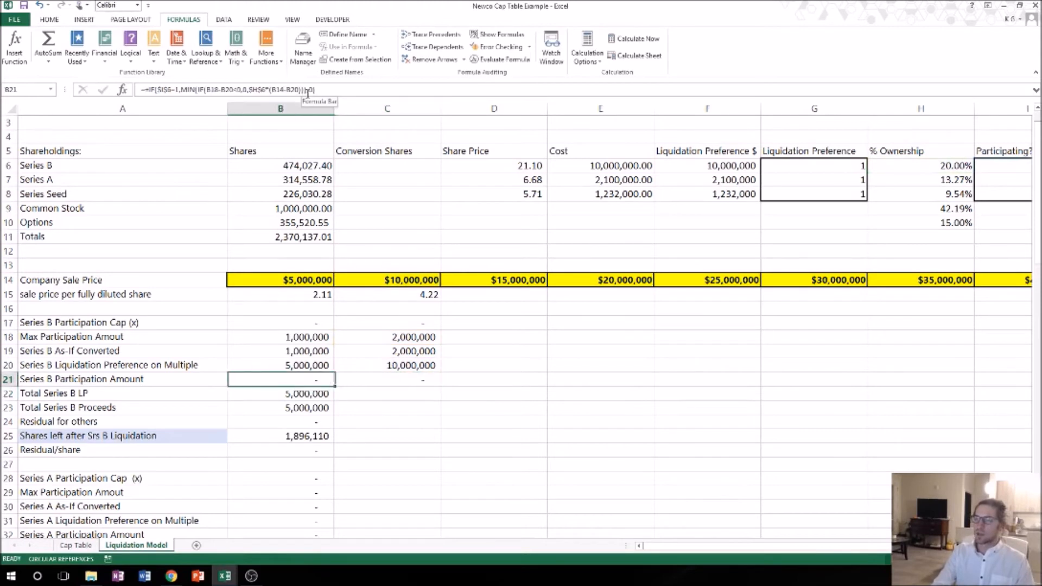
{"action": "key", "text": "Right"}
{"action": "key", "text": "Left"}
{"action": "key", "text": "Right"}
{"action": "key", "text": "Left"}
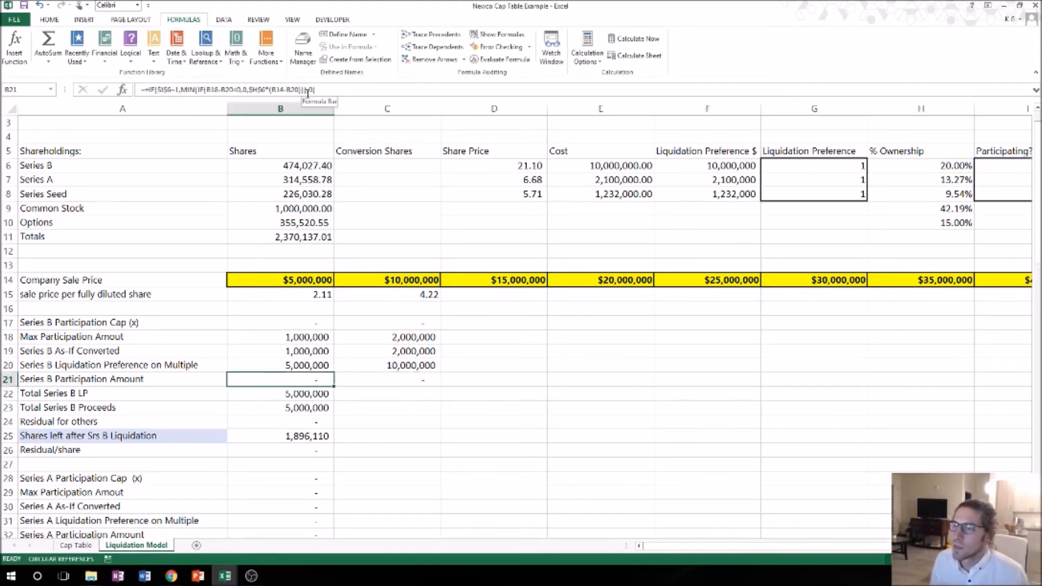
{"action": "key", "text": "Right"}
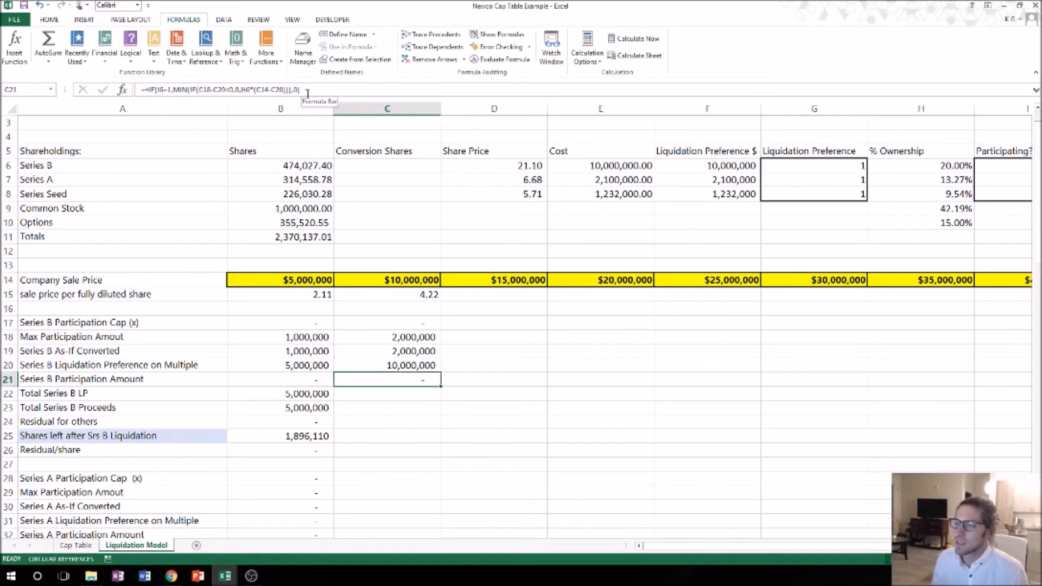
Step: Make the I6 and H6 references absolute ($I$6 and $H$6) in the C21 formula
{"action": "double_click", "coordinate": [160, 89]}
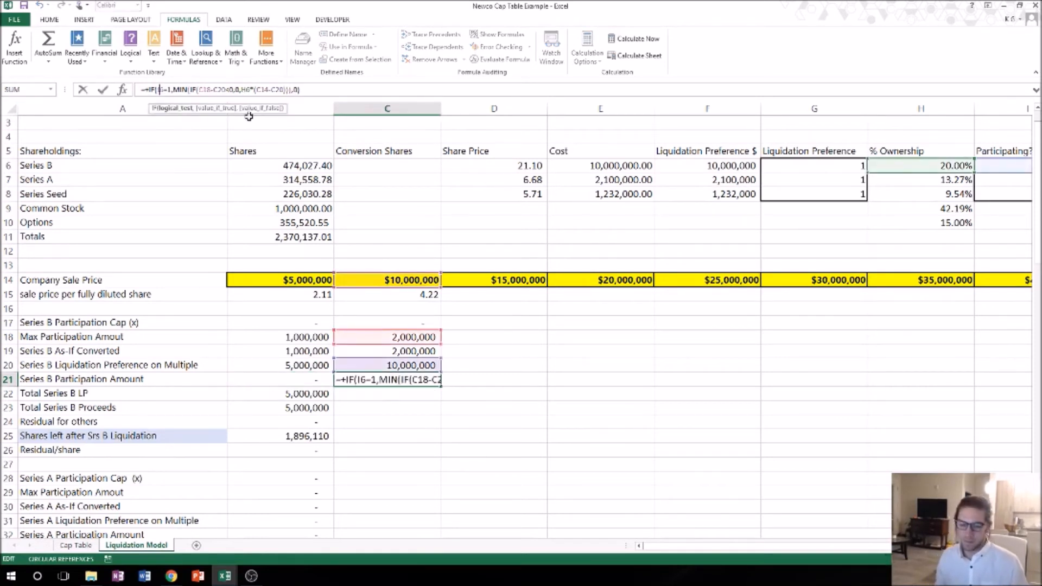
{"action": "key", "text": "F4"}
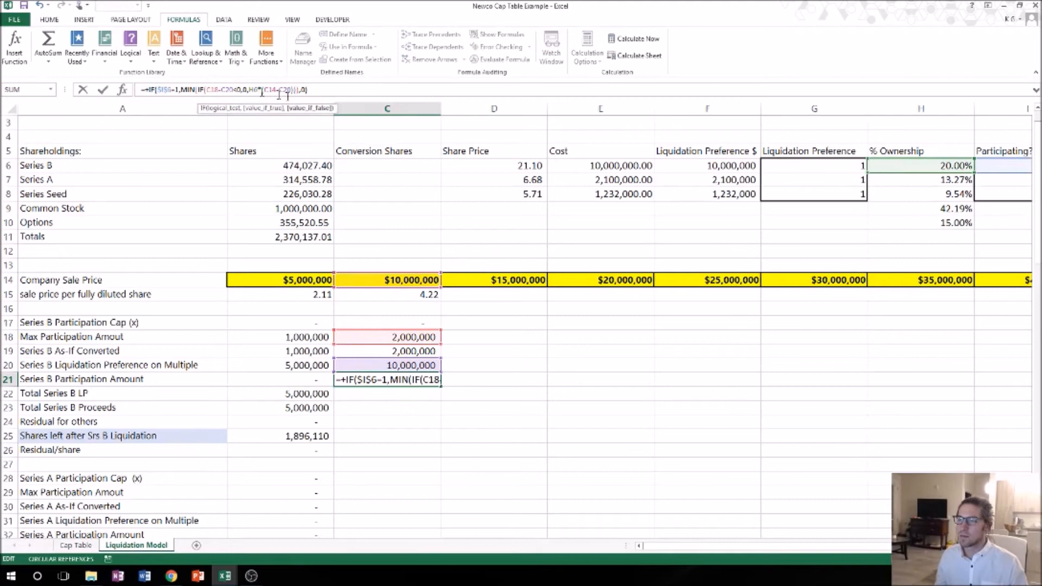
{"action": "key", "text": "Return"}
{"action": "key", "text": "Up"}
{"action": "key", "text": "Left"}
{"action": "key", "text": "Right"}
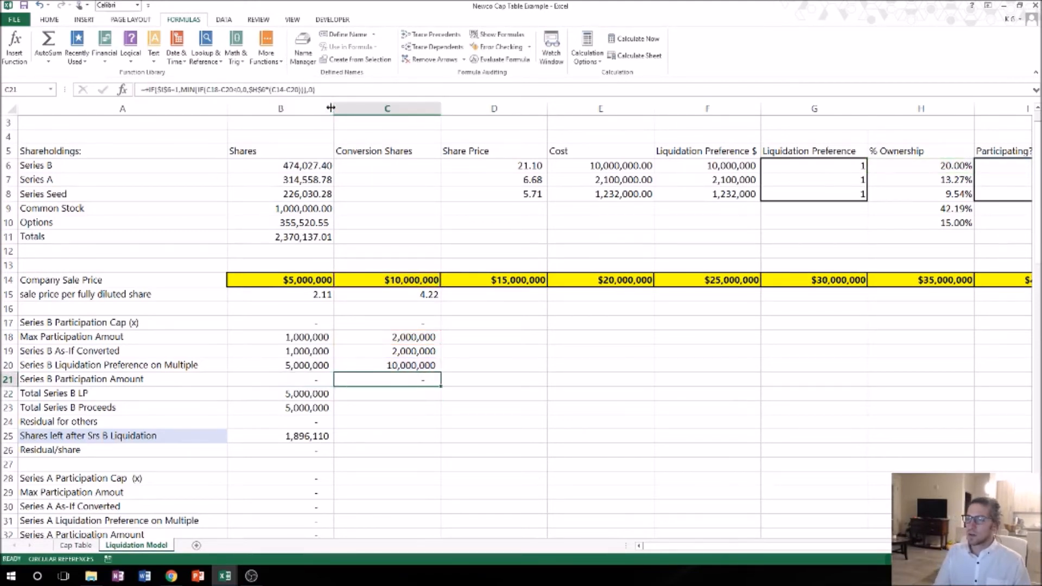
Step: Examine the Total Series B LP formula in B22 and the cells it references
{"action": "key", "text": "Down"}
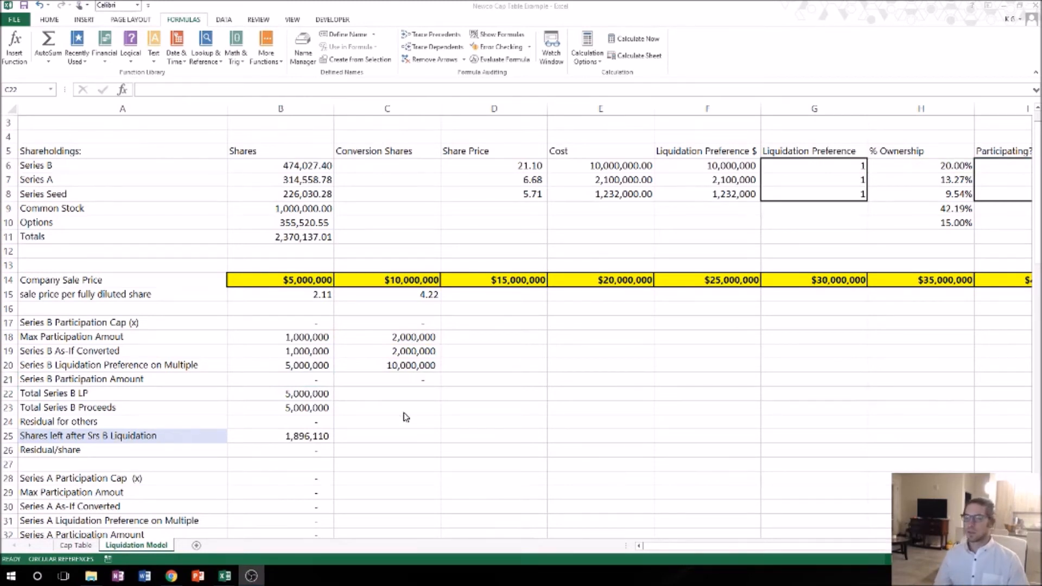
{"action": "left_click", "coordinate": [366, 418]}
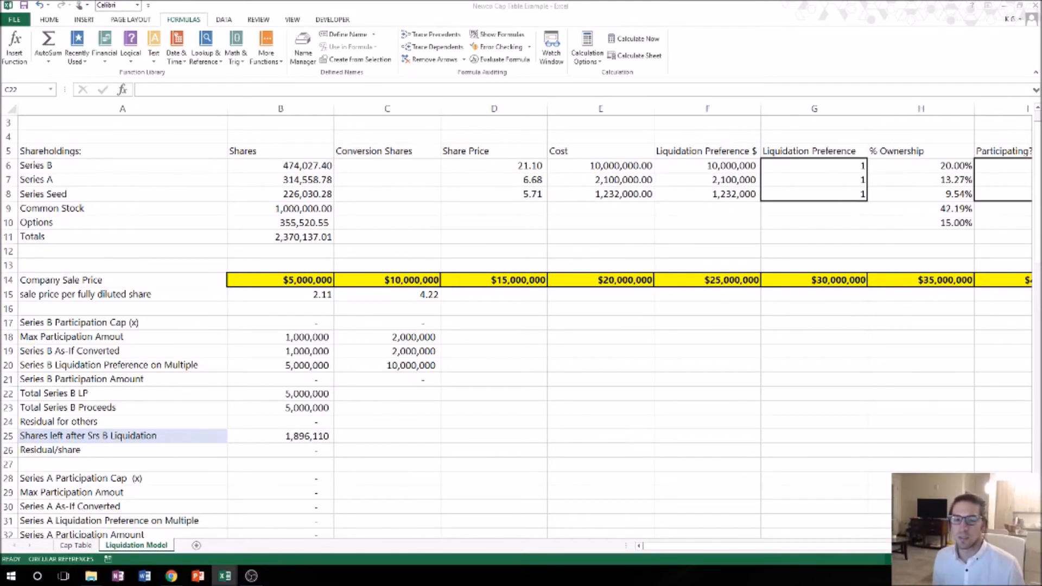
{"action": "left_click", "coordinate": [344, 396]}
{"action": "double_click", "coordinate": [312, 393]}
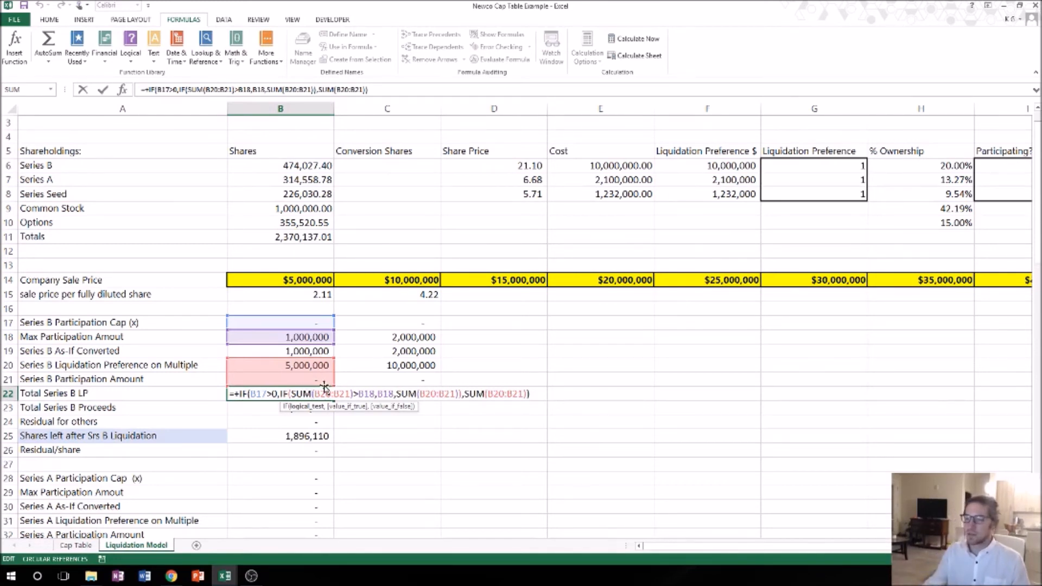
{"action": "key", "text": "Return"}
{"action": "key", "text": "Up"}
{"action": "key", "text": "Right"}
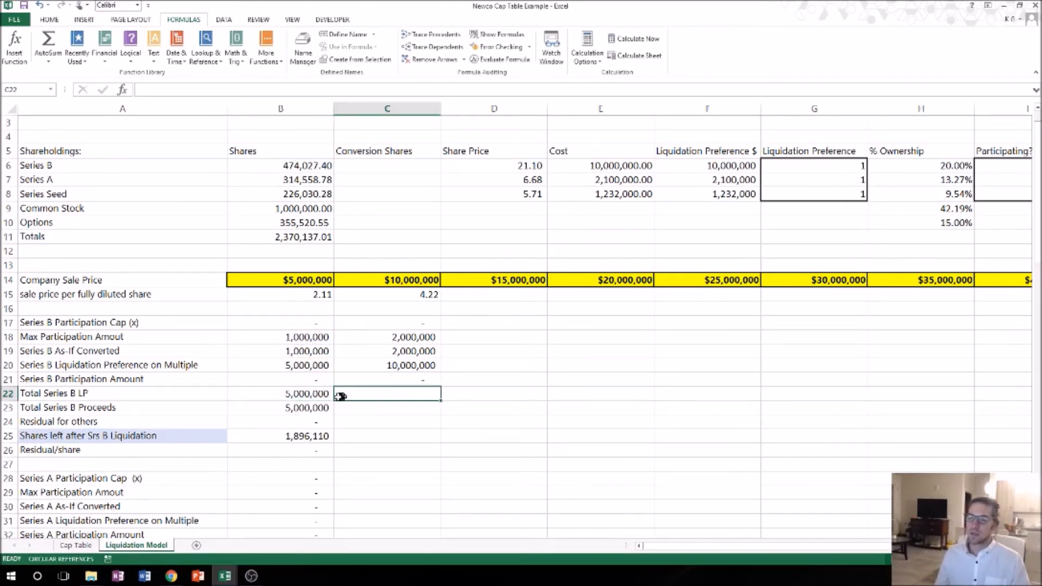
{"action": "double_click", "coordinate": [302, 394]}
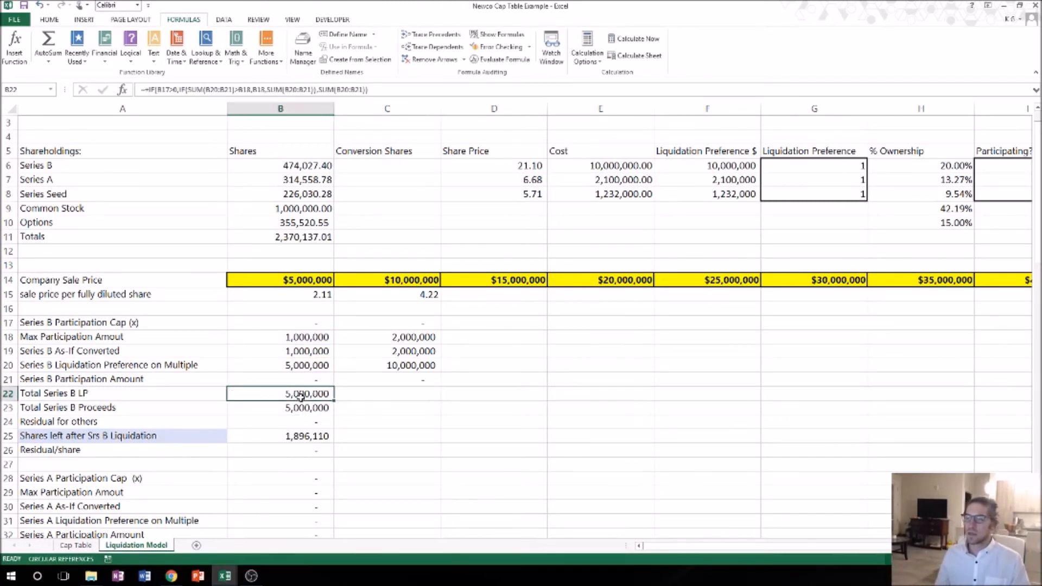
{"action": "left_click", "coordinate": [256, 400]}
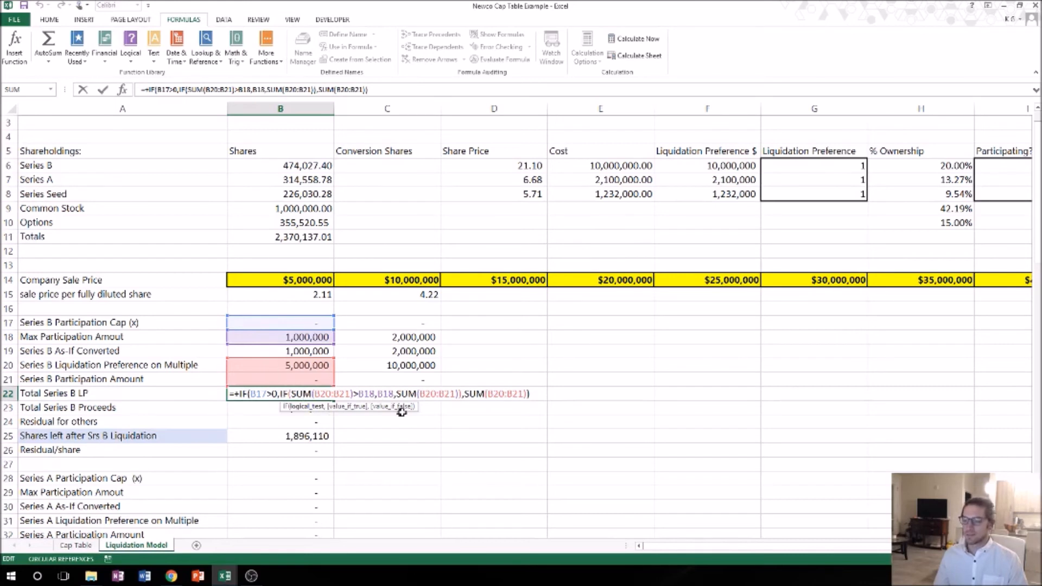
{"action": "key", "text": "Return"}
{"action": "key", "text": "Up"}
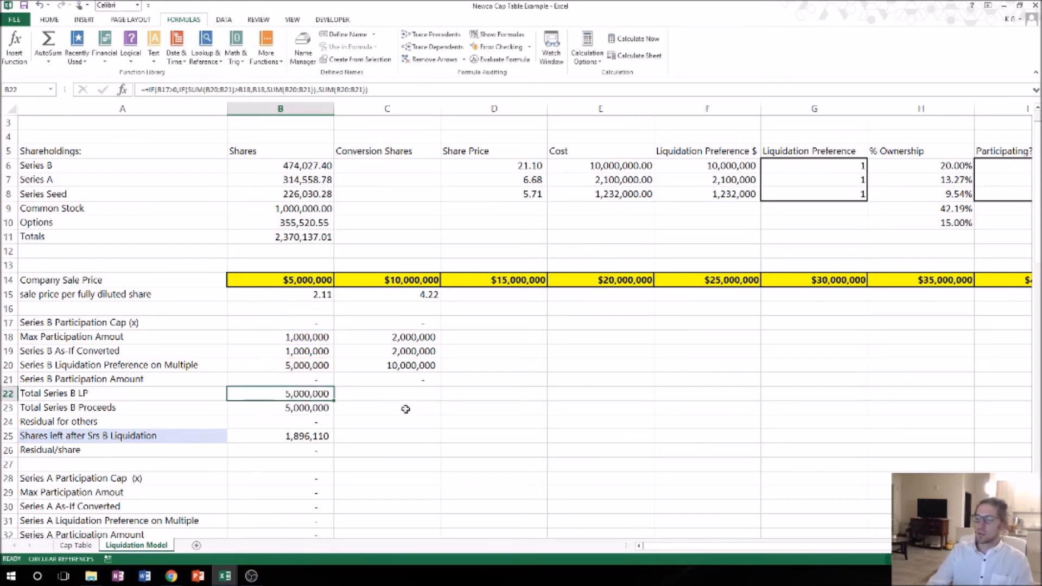
Step: Begin the Total Series B LP formula in C22 with IF(C17>0 and an opening nested IF as its value-if-true
{"action": "key", "text": "Right"}
{"action": "type", "text": "+IF("}
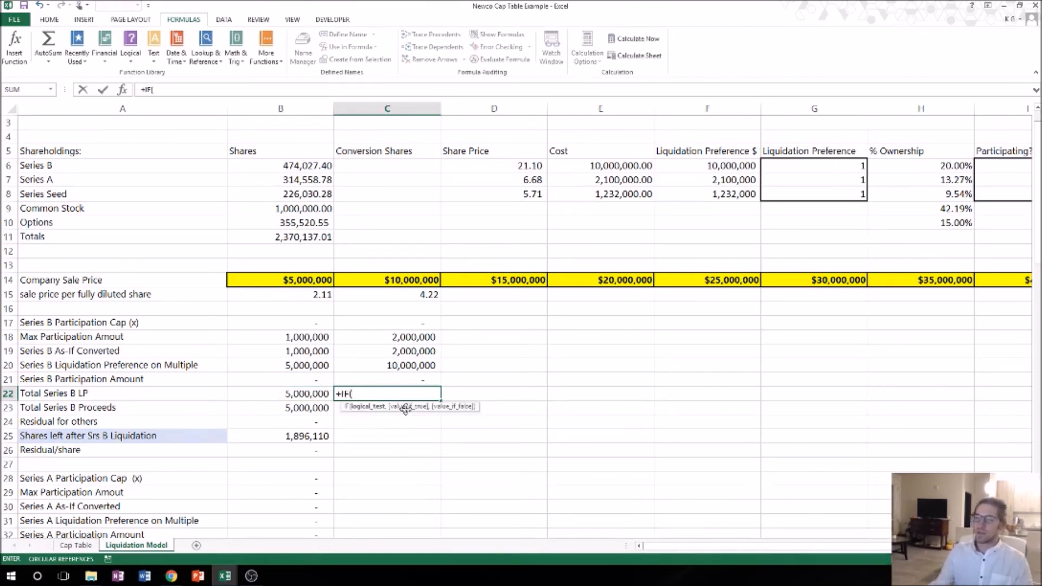
{"action": "left_click", "coordinate": [370, 321]}
{"action": "type", "text": ">"}
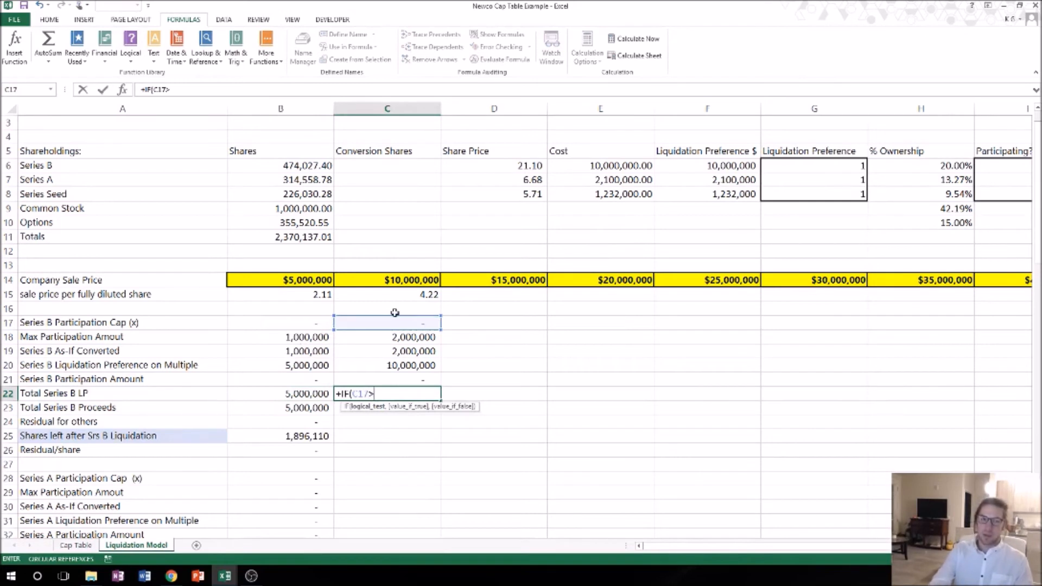
{"action": "type", "text": "0,IF("}
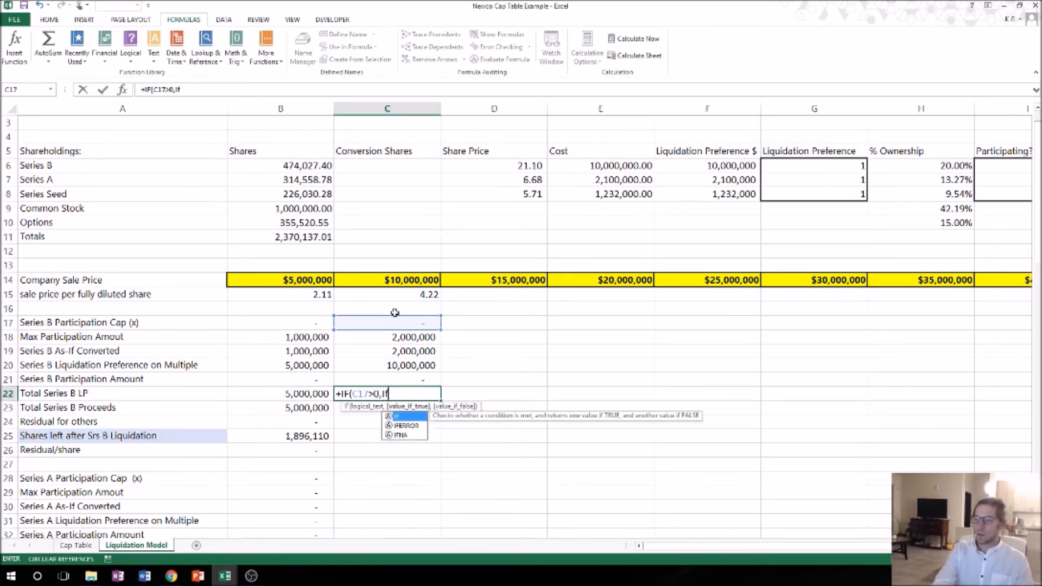
Step: Enter SUM(C20:C21)>C18 as the logical test of the nested IF in the C22 formula
{"action": "type", "text": "SUM("}
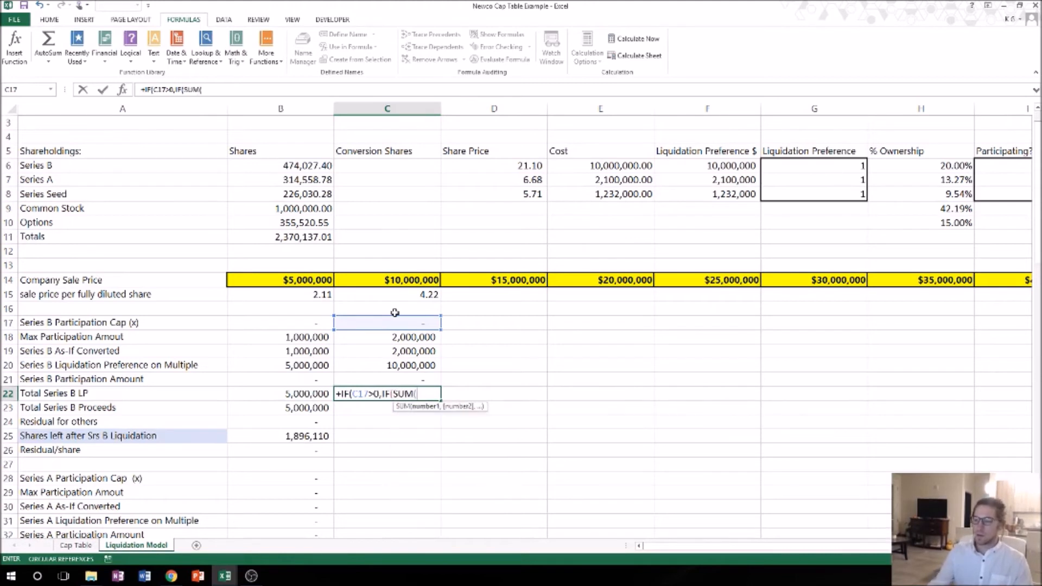
{"action": "left_click_drag", "start_coordinate": [380, 364], "coordinate": [384, 376]}
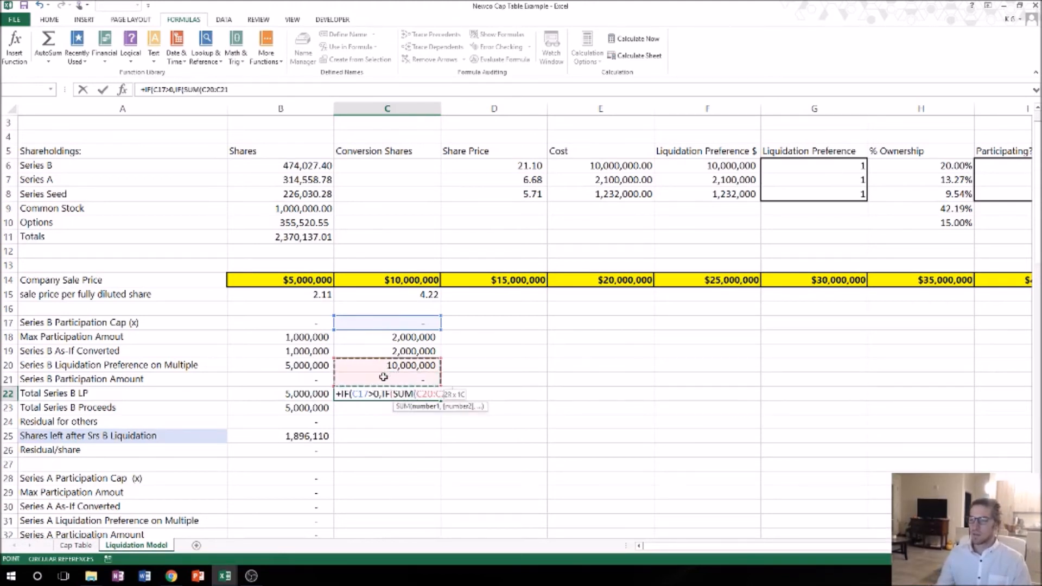
{"action": "type", "text": ")"}
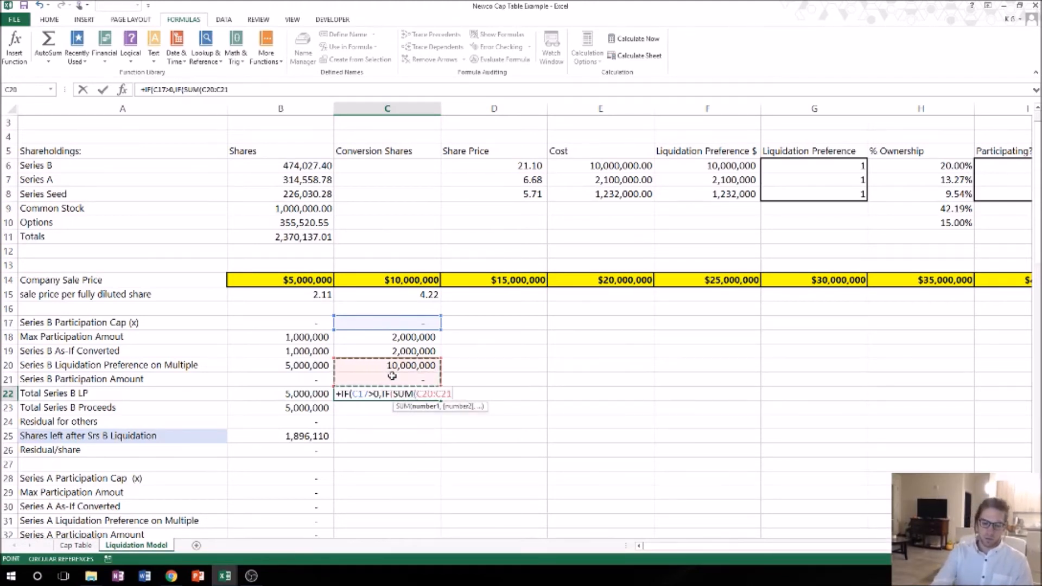
{"action": "type", "text": ">"}
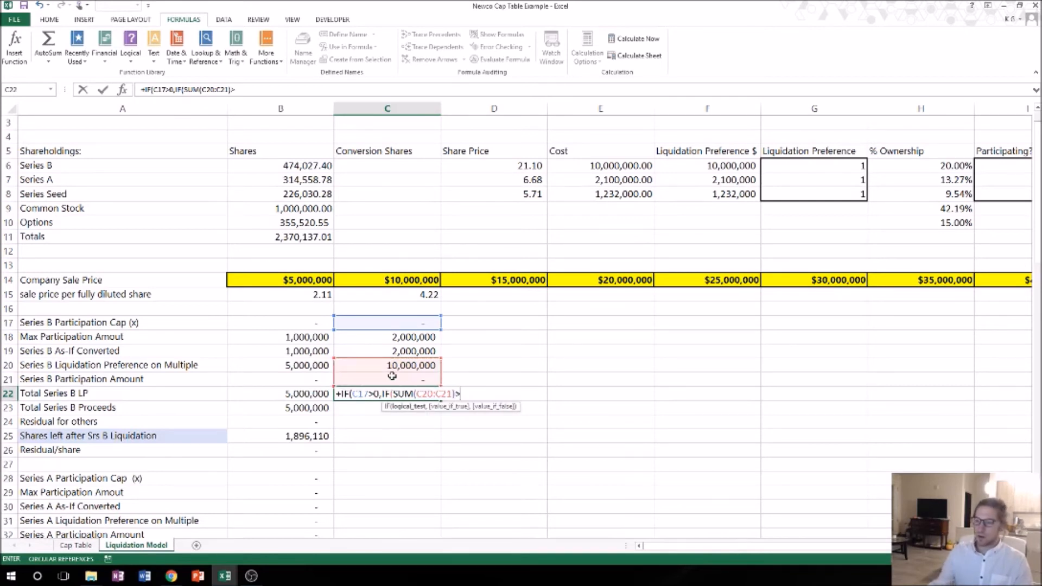
{"action": "left_click", "coordinate": [373, 333]}
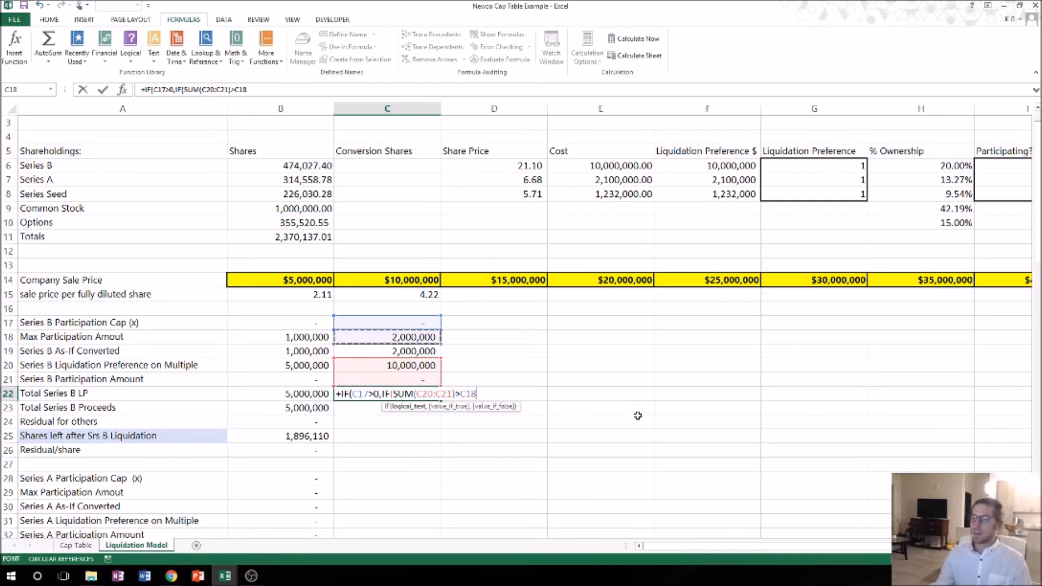
Step: Complete the nested IF in C22 with C18 as value-if-true and SUM(C20:C21) as value-if-false
{"action": "type", "text": ","}
{"action": "left_click", "coordinate": [408, 337]}
{"action": "type", "text": ",C18,"}
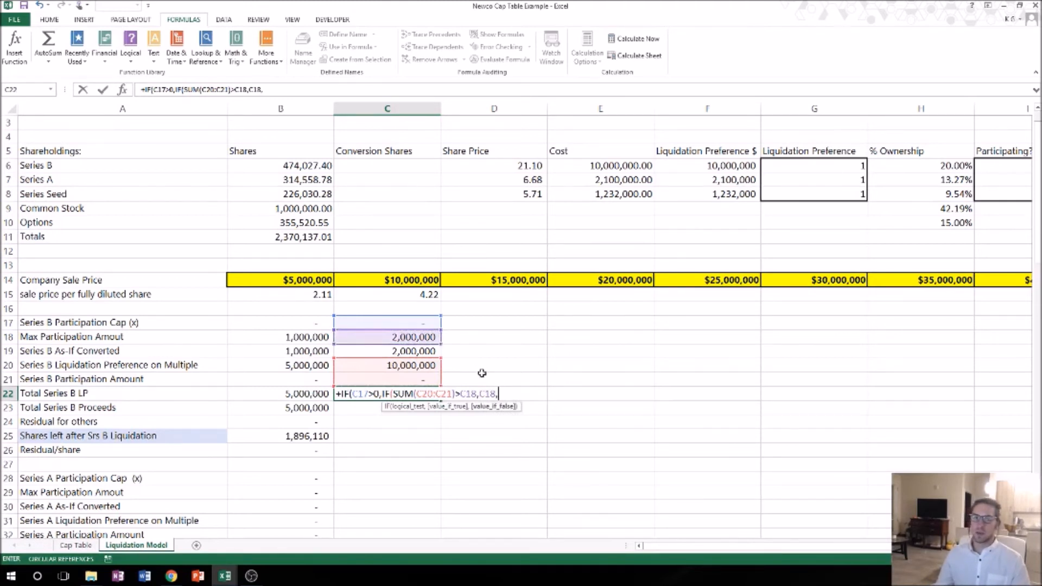
{"action": "type", "text": "SUM("}
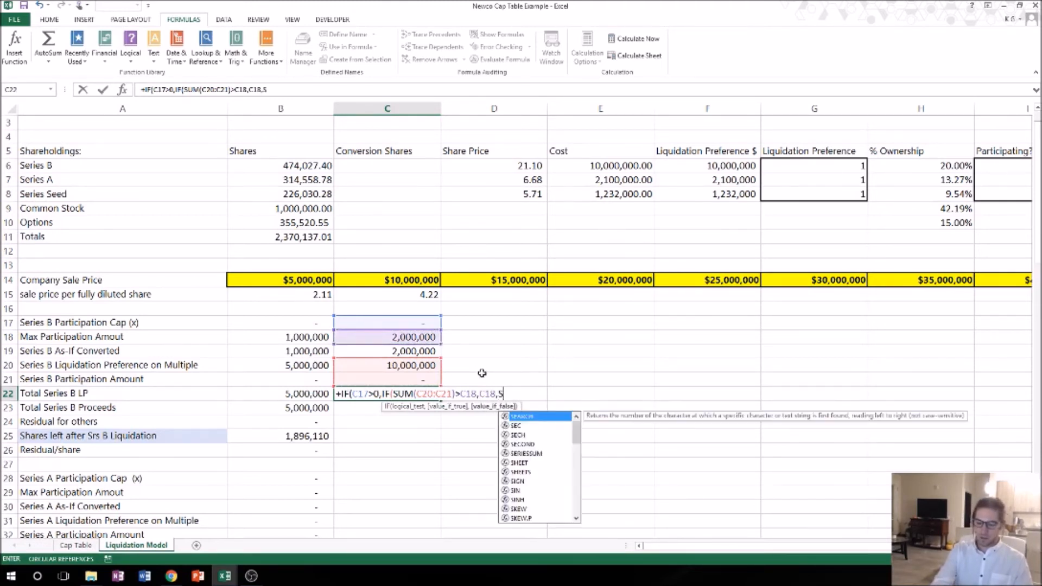
{"action": "left_click_drag", "start_coordinate": [411, 365], "coordinate": [411, 378]}
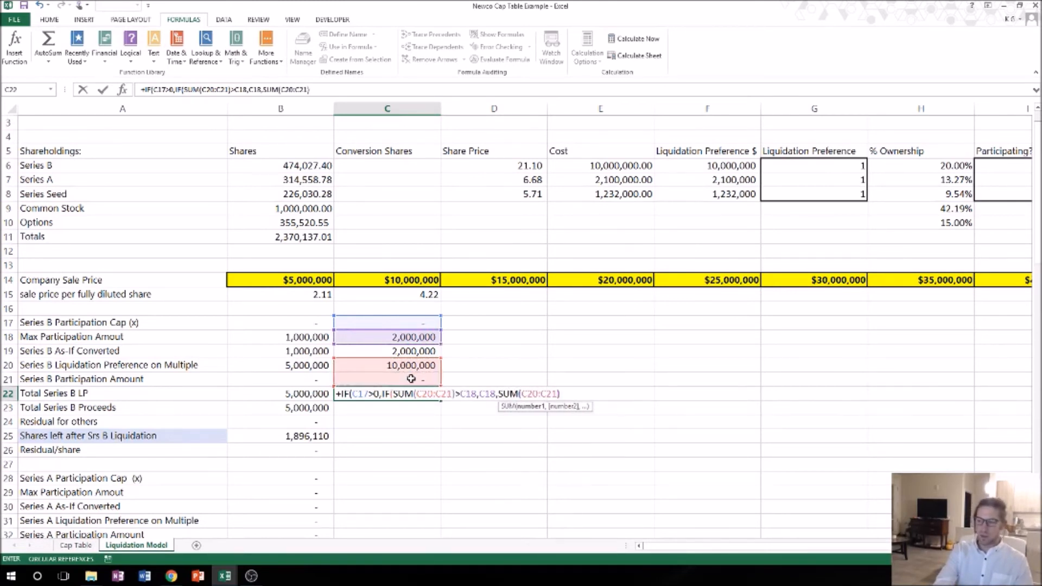
{"action": "type", "text": "),"}
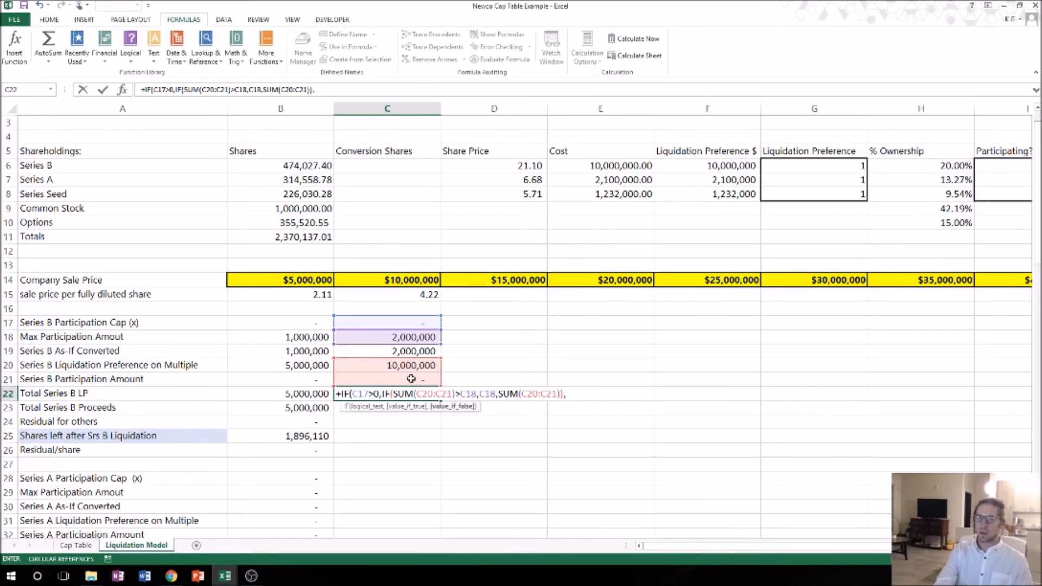
Step: Finish the Total Series B LP formula in C22 with SUM(C20:C21) as the outer IF's value-if-false, accepting the closing-parenthesis correction
{"action": "type", "text": "SUm"}
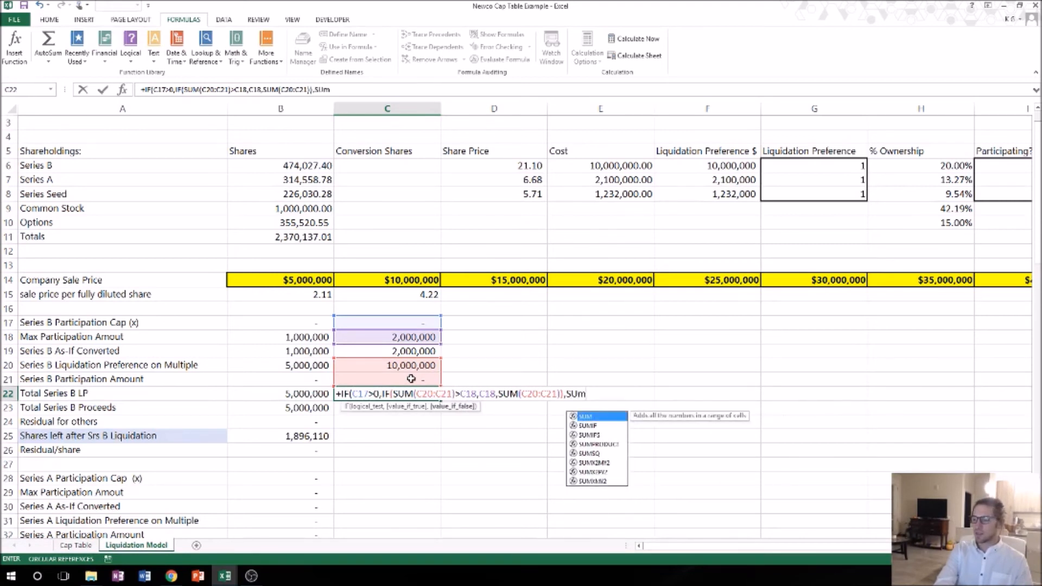
{"action": "key", "text": "Tab"}
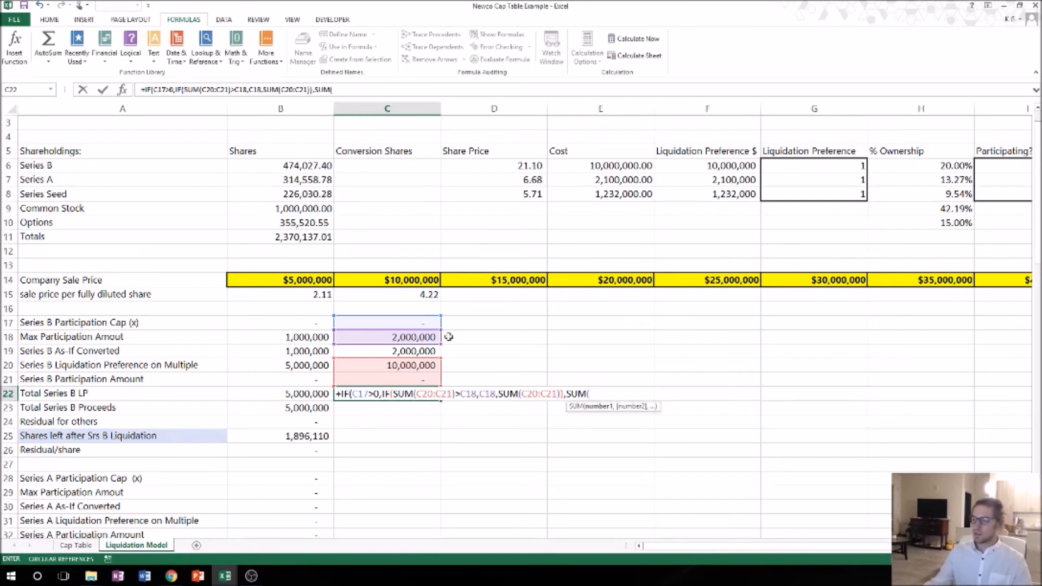
{"action": "left_click_drag", "start_coordinate": [418, 364], "coordinate": [415, 378]}
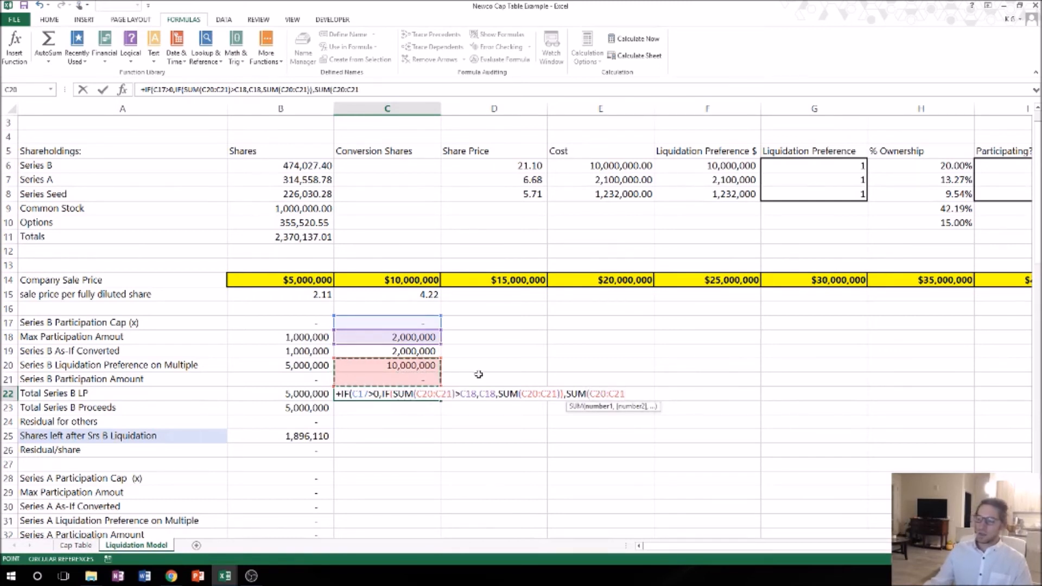
{"action": "type", "text": ")"}
{"action": "key", "text": "Return"}
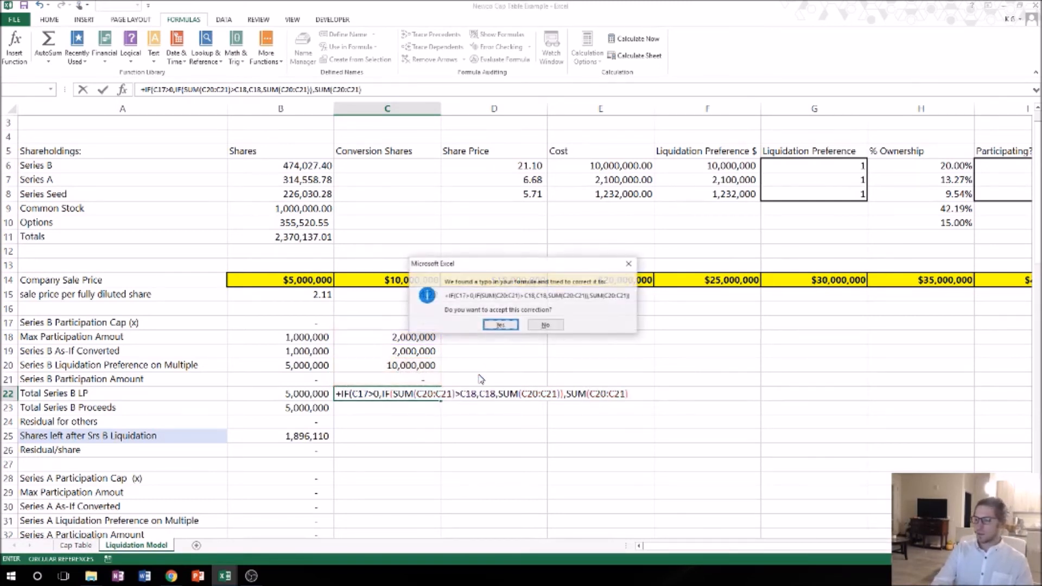
{"action": "key", "text": "Return"}
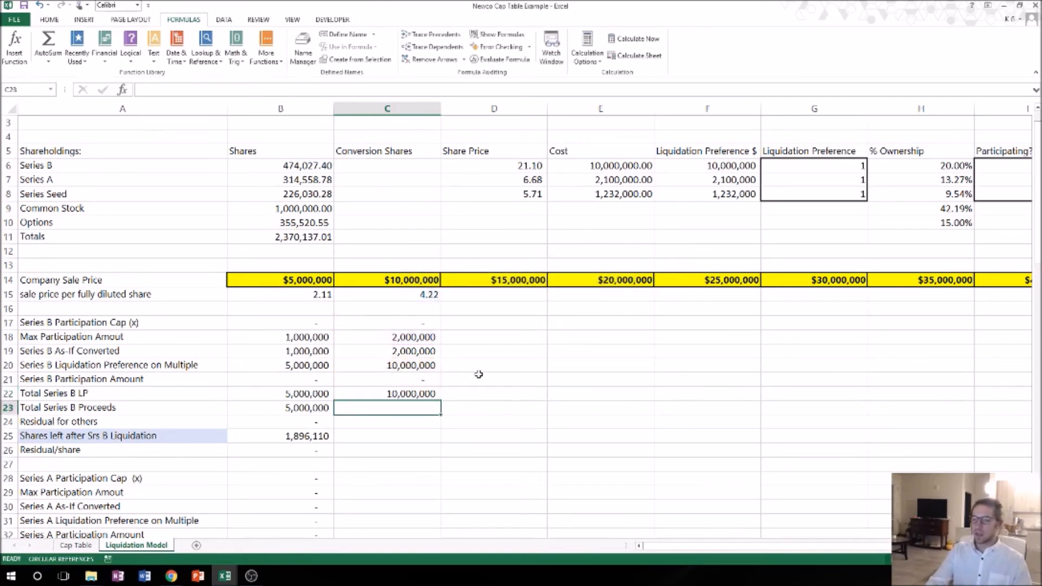
{"action": "key", "text": "Up"}
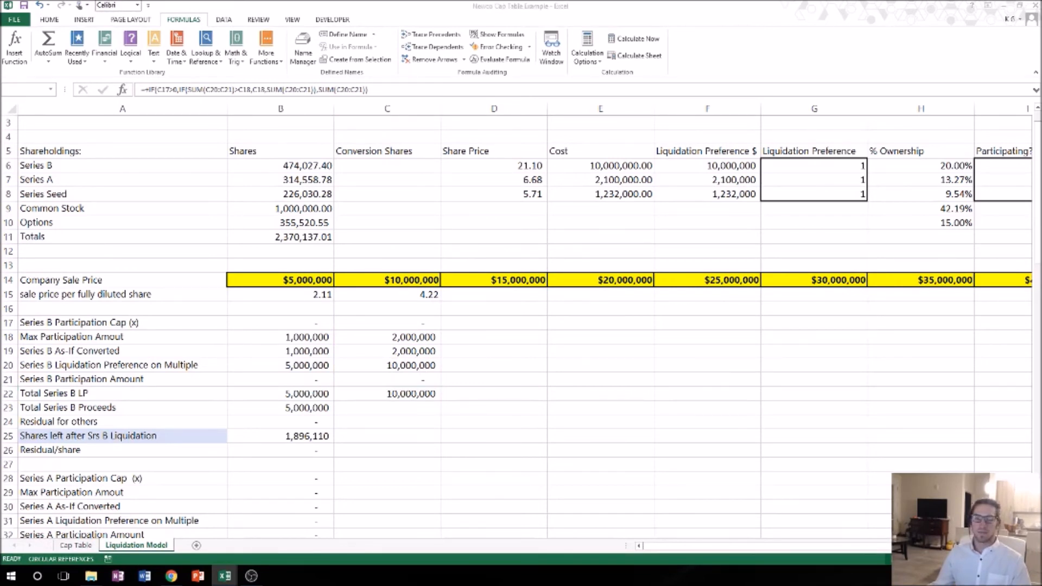
Step: Review the Total Series B Proceeds formula in B23 and enter its equivalent, +MAX(C22,C19), in C23
{"action": "left_click", "coordinate": [303, 408]}
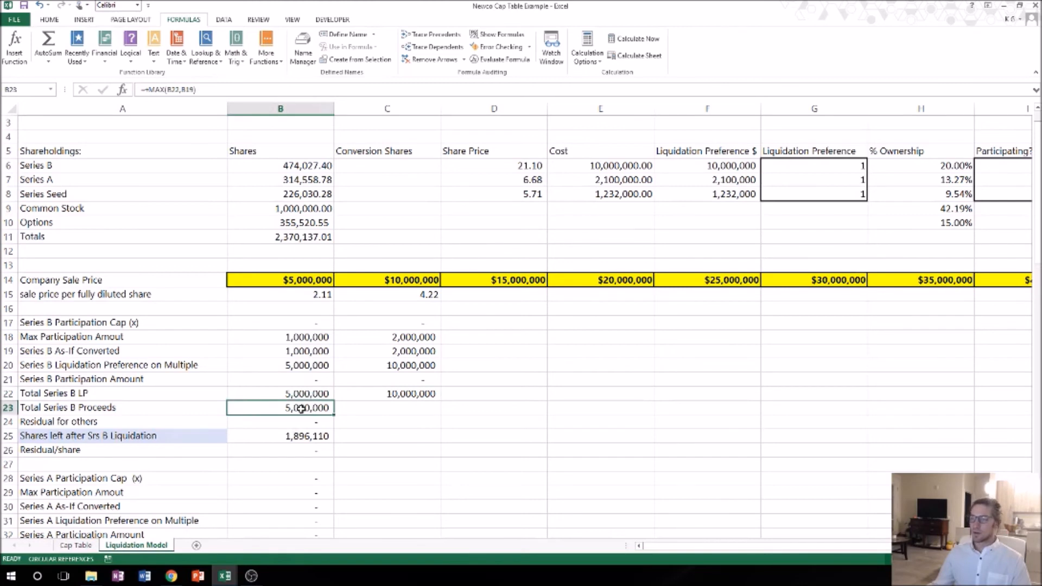
{"action": "double_click", "coordinate": [300, 407]}
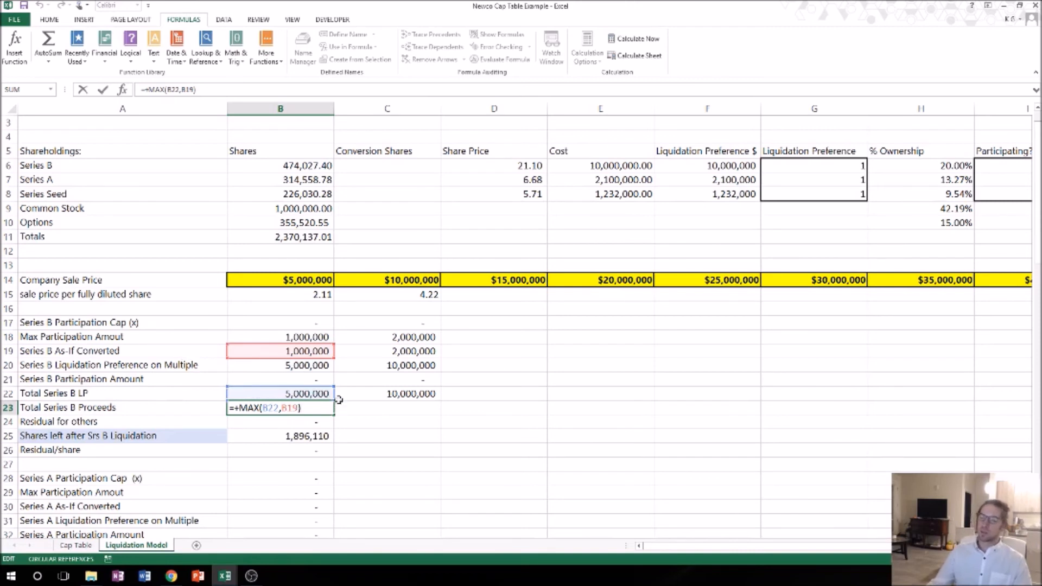
{"action": "key", "text": "Return"}
{"action": "key", "text": "Up"}
{"action": "key", "text": "Right"}
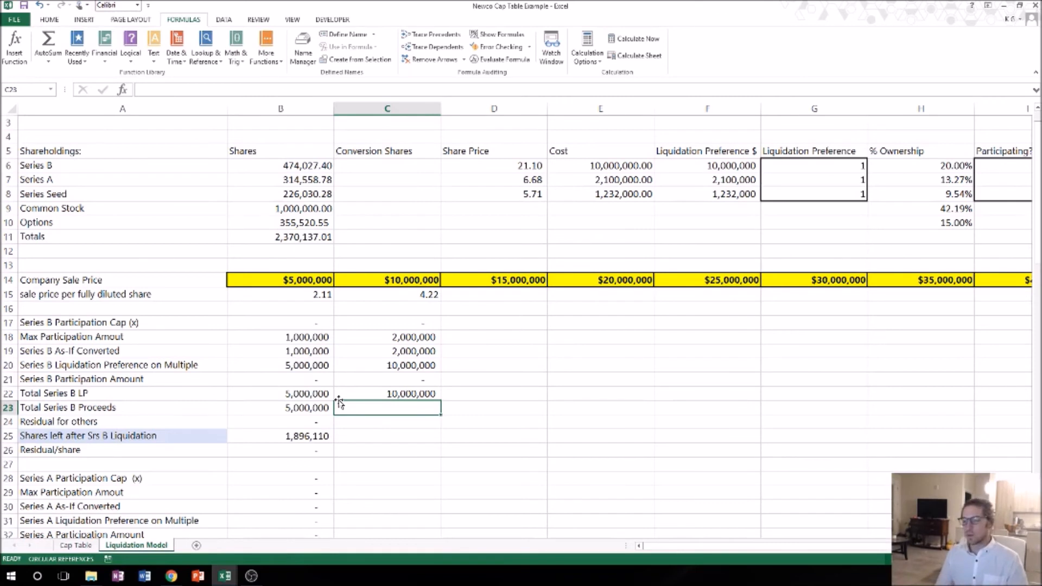
{"action": "type", "text": "+MAX("}
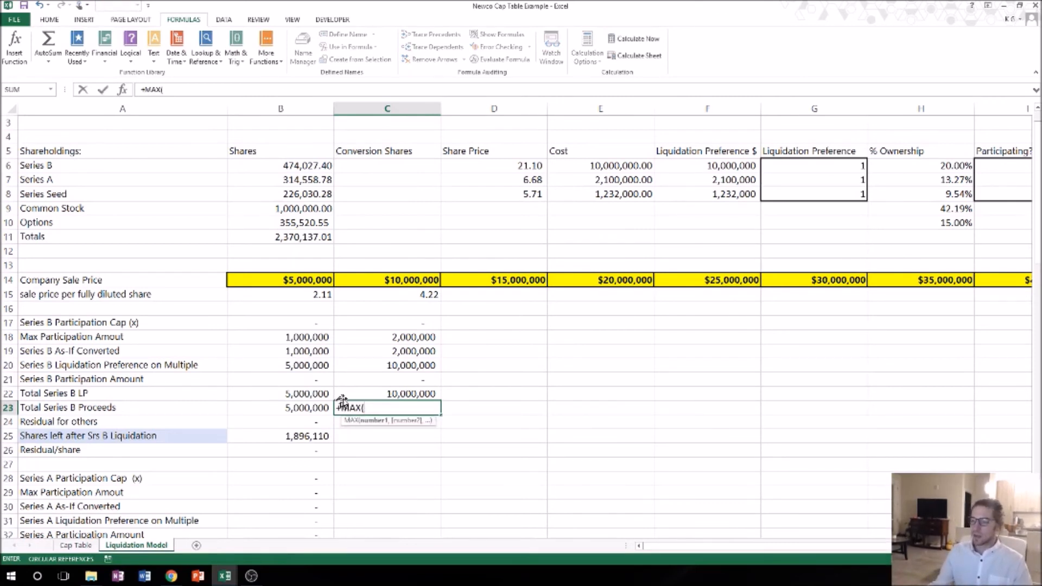
{"action": "left_click", "coordinate": [343, 393]}
{"action": "type", "text": ","}
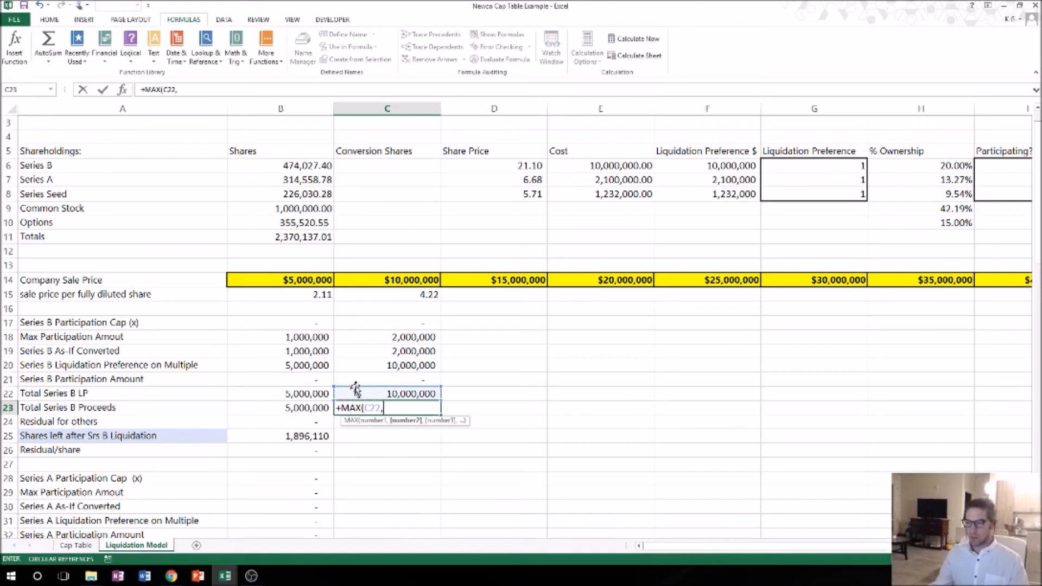
{"action": "left_click", "coordinate": [369, 354]}
{"action": "type", "text": ")"}
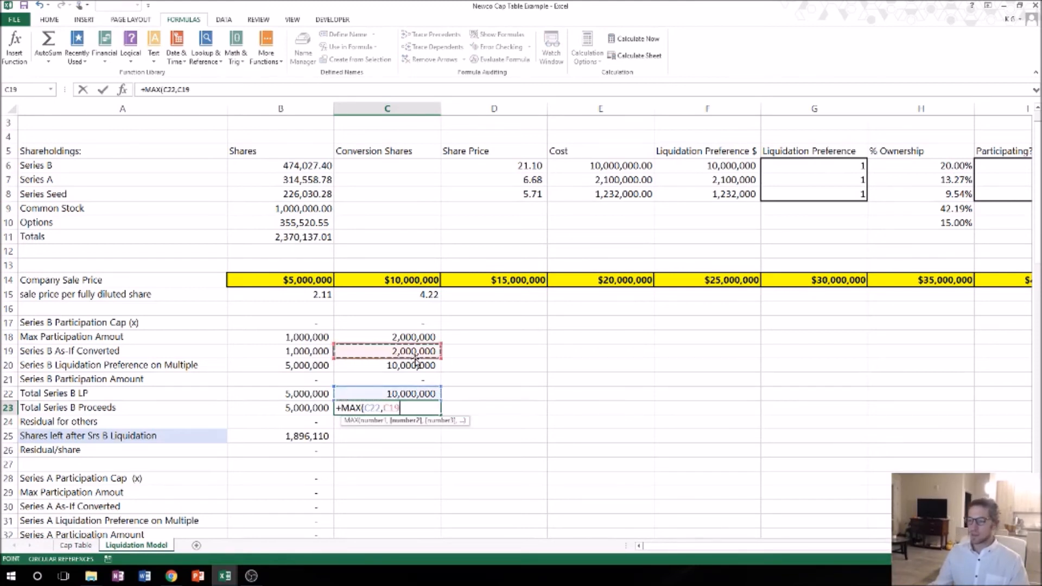
{"action": "key", "text": "ctrl+Return"}
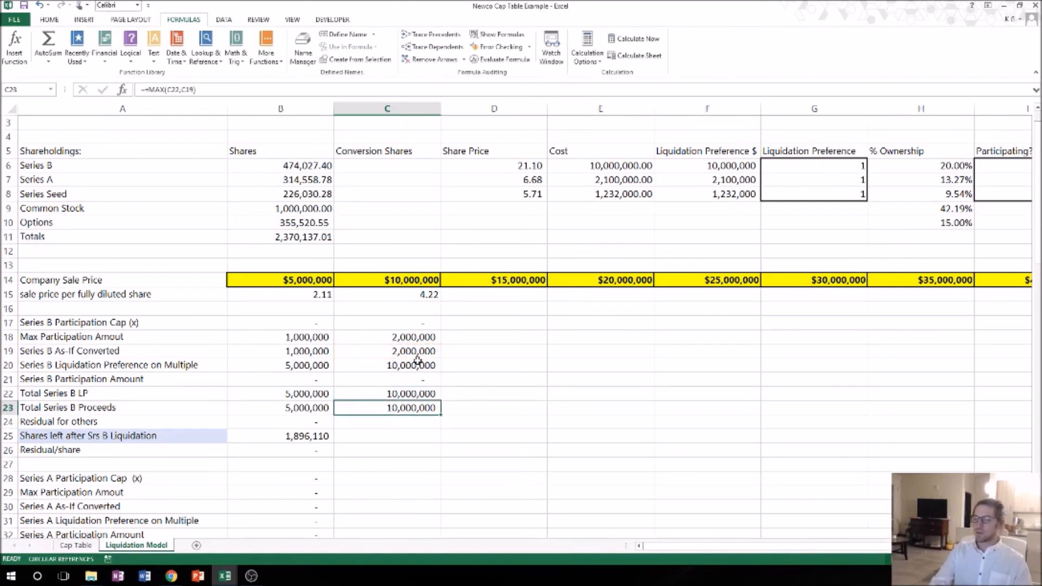
{"action": "key", "text": "Up"}
{"action": "key", "text": "Down"}
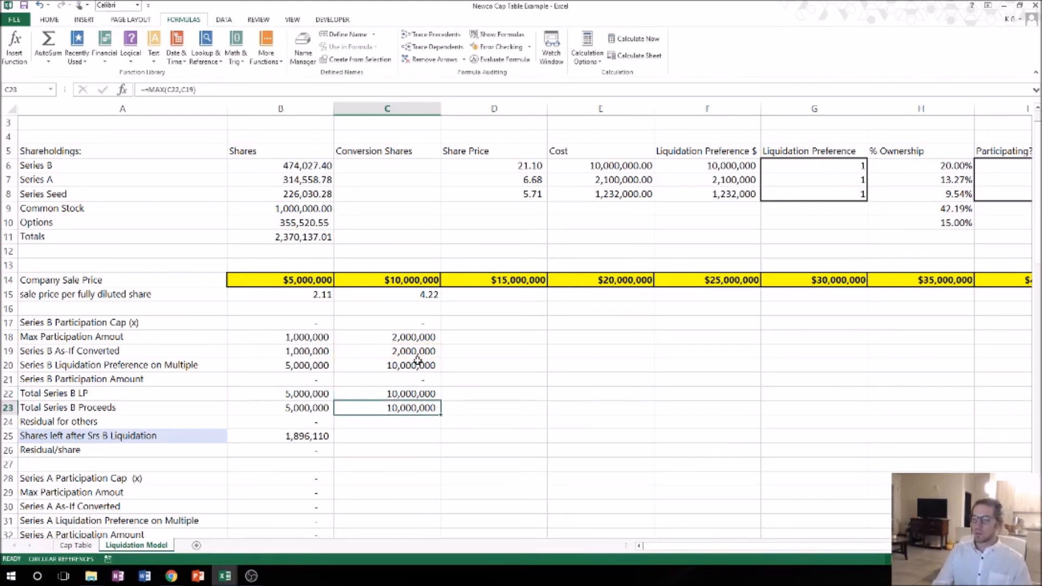
Step: Check the Residual for others formula in B24 and enter +C23-C14 in C24
{"action": "key", "text": "Down"}
{"action": "key", "text": "Left"}
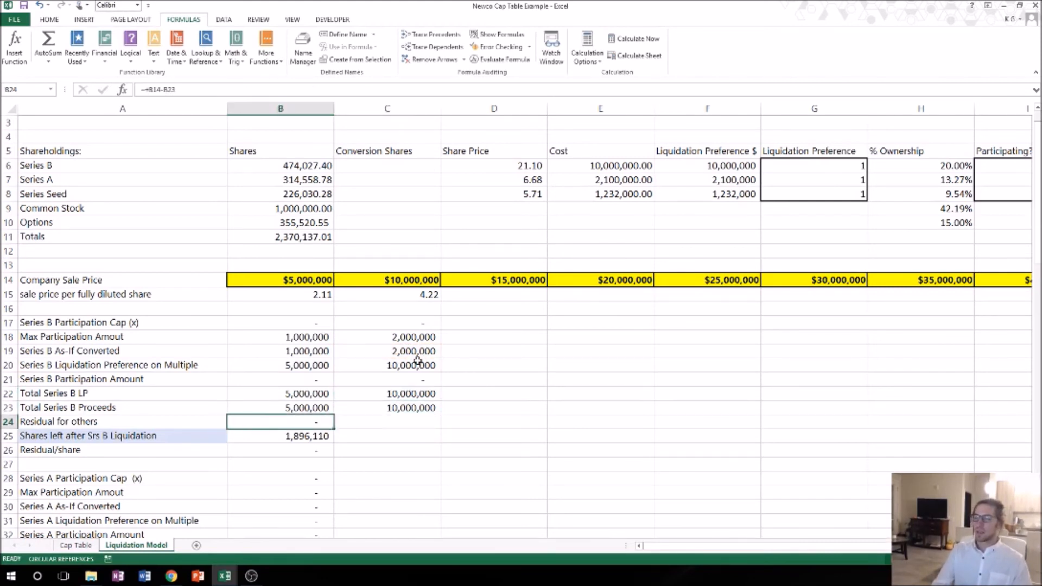
{"action": "double_click", "coordinate": [315, 422]}
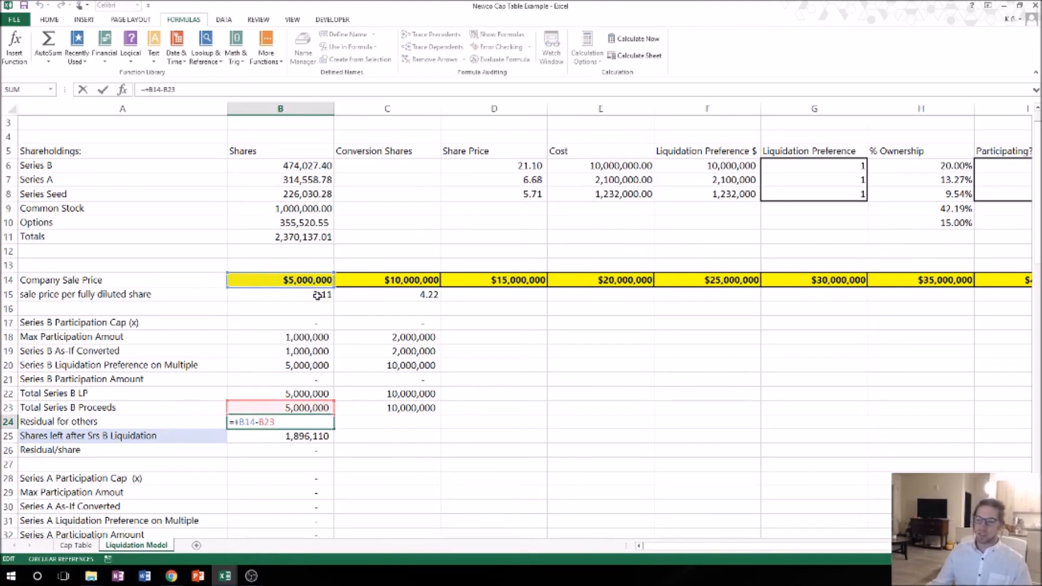
{"action": "key", "text": "Return"}
{"action": "left_click", "coordinate": [404, 425]}
{"action": "type", "text": "+"}
{"action": "key", "text": "Up"}
{"action": "type", "text": "-"}
{"action": "left_click", "coordinate": [394, 278]}
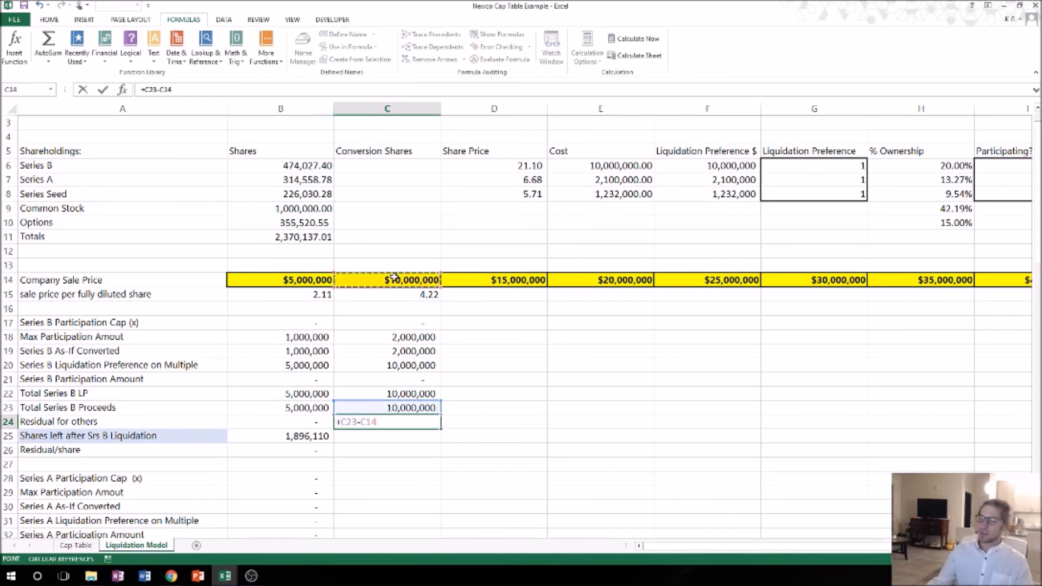
{"action": "key", "text": "Return"}
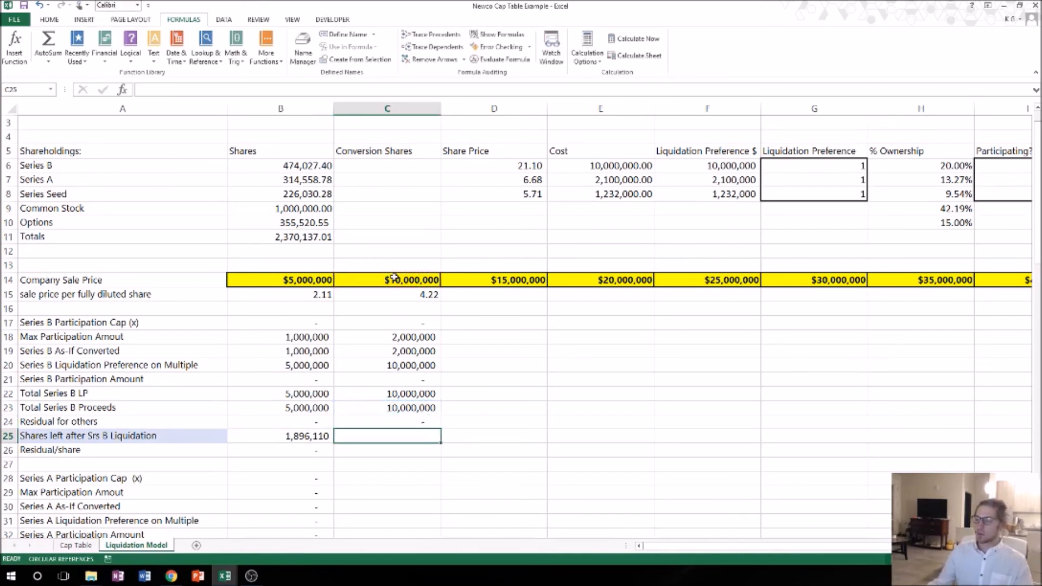
Step: Check the Shares left after Srs B Liquidation formula in B25 and enter +B11-B6 in C25
{"action": "left_click", "coordinate": [279, 432]}
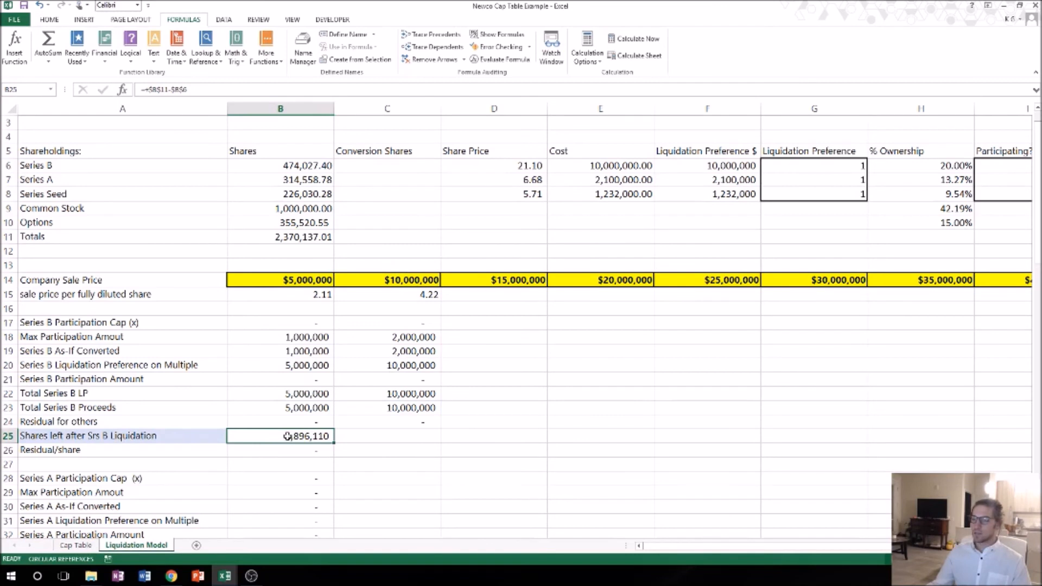
{"action": "double_click", "coordinate": [287, 435]}
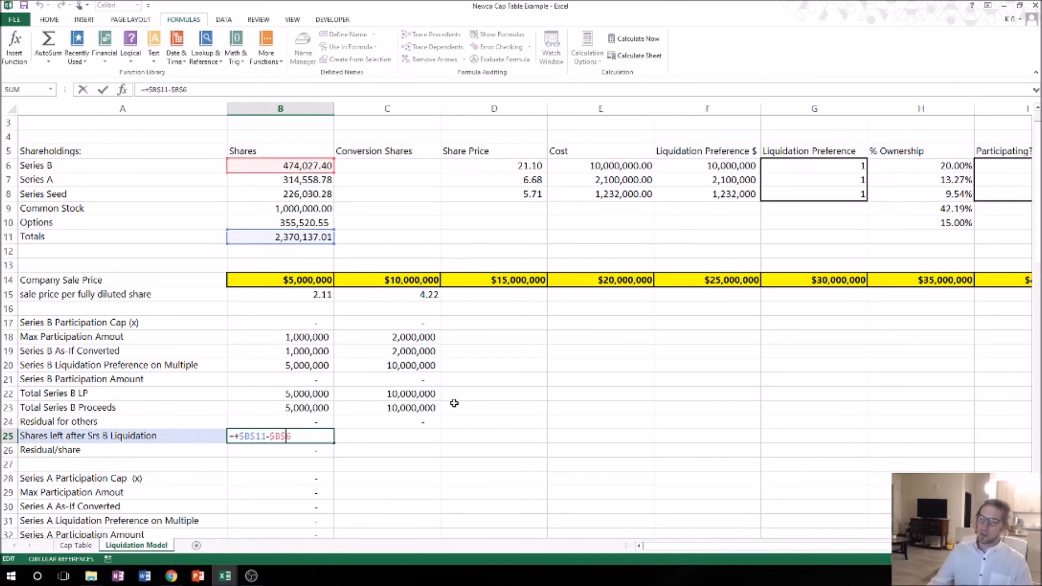
{"action": "key", "text": "Return"}
{"action": "key", "text": "Up"}
{"action": "key", "text": "Right"}
{"action": "type", "text": "+"}
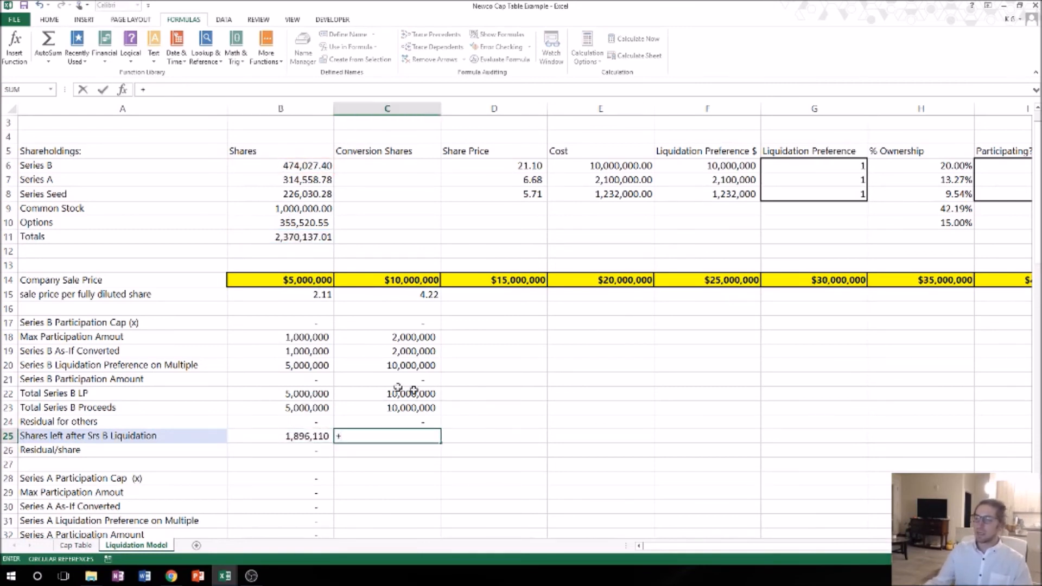
{"action": "left_click", "coordinate": [285, 239]}
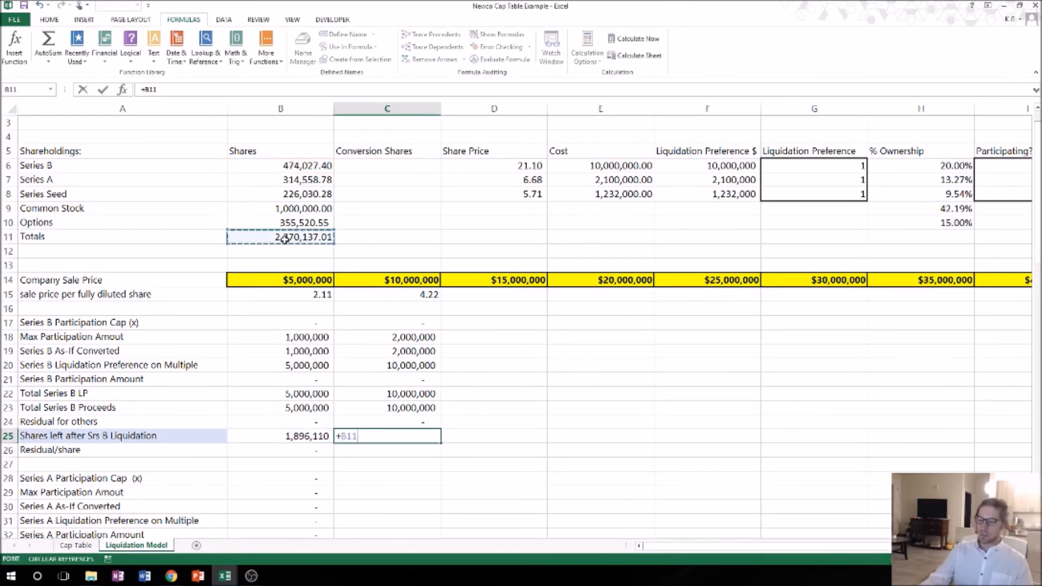
{"action": "type", "text": "-"}
{"action": "left_click", "coordinate": [293, 171]}
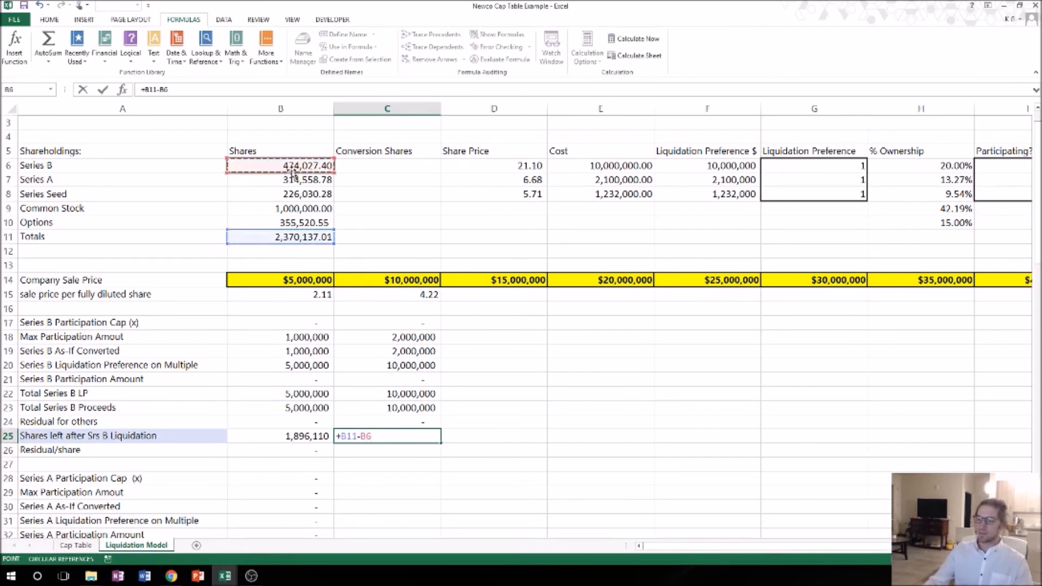
{"action": "key", "text": "Return"}
Step: Check the Residual/share formula in B26 and try C25/C24 as the formula in C26
{"action": "key", "text": "Left"}
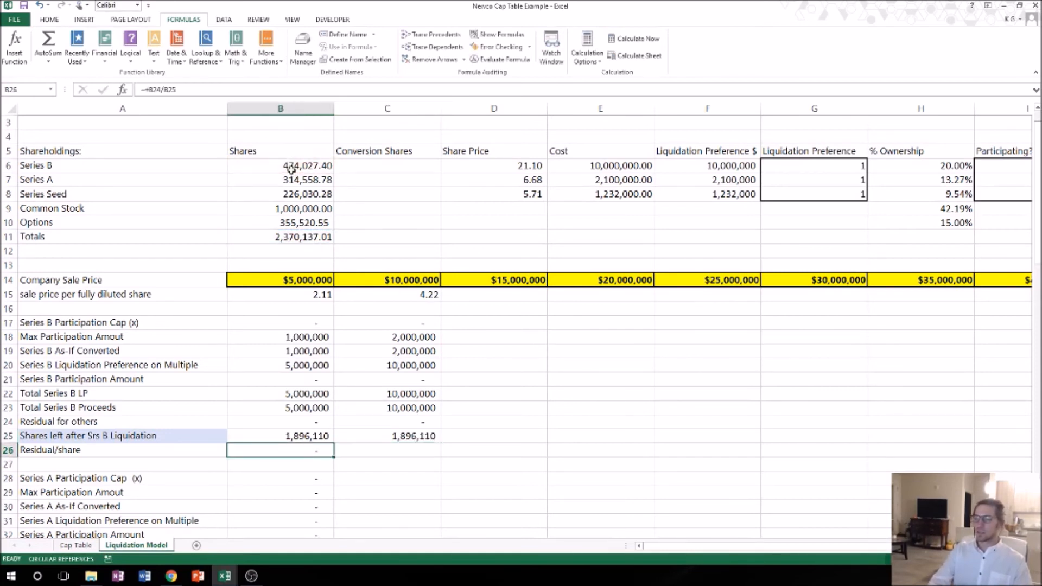
{"action": "key", "text": "Right"}
{"action": "key", "text": "Left"}
{"action": "key", "text": "Up"}
{"action": "key", "text": "Down"}
{"action": "key", "text": "F2"}
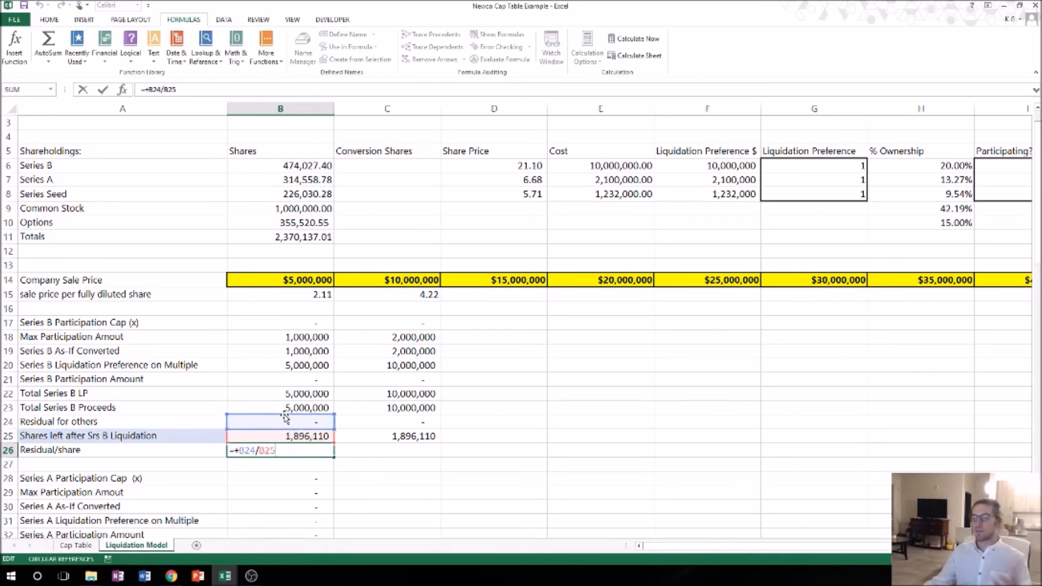
{"action": "left_click", "coordinate": [372, 450]}
{"action": "type", "text": "+"}
{"action": "key", "text": "Up"}
{"action": "type", "text": "/"}
{"action": "key", "text": "Up"}
{"action": "key", "text": "Up"}
{"action": "key", "text": "Return"}
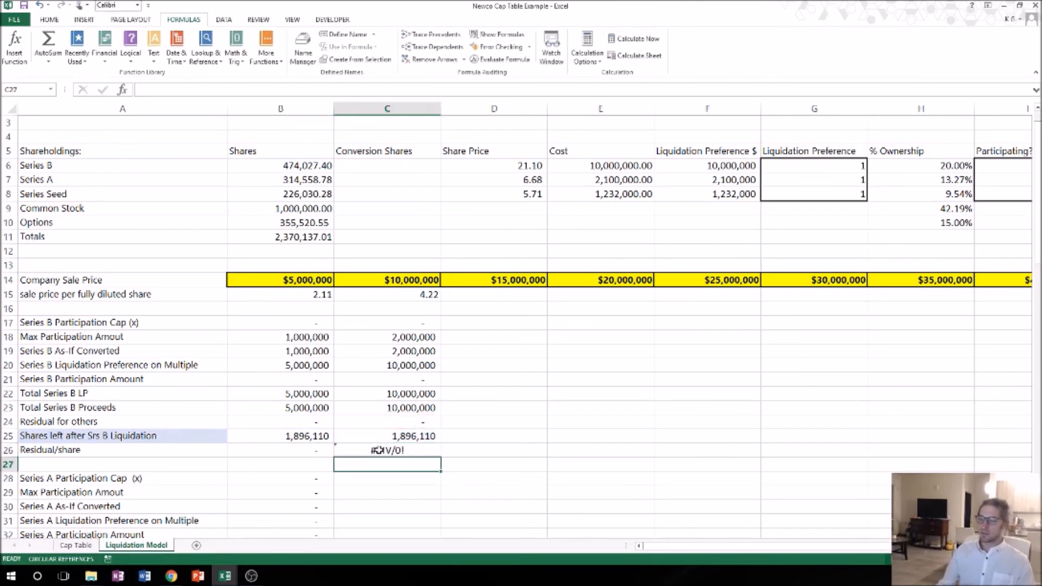
Step: Rewrite the Residual/share formula in C26 as +C24/C25
{"action": "key", "text": "Up"}
{"action": "key", "text": "F2"}
{"action": "key", "text": "BackSpace"}
{"action": "key", "text": "BackSpace"}
{"action": "key", "text": "BackSpace"}
{"action": "key", "text": "BackSpace"}
{"action": "key", "text": "BackSpace"}
{"action": "key", "text": "BackSpace"}
{"action": "key", "text": "BackSpace"}
{"action": "key", "text": "Up"}
{"action": "key", "text": "Up"}
{"action": "type", "text": "/"}
{"action": "key", "text": "Up"}
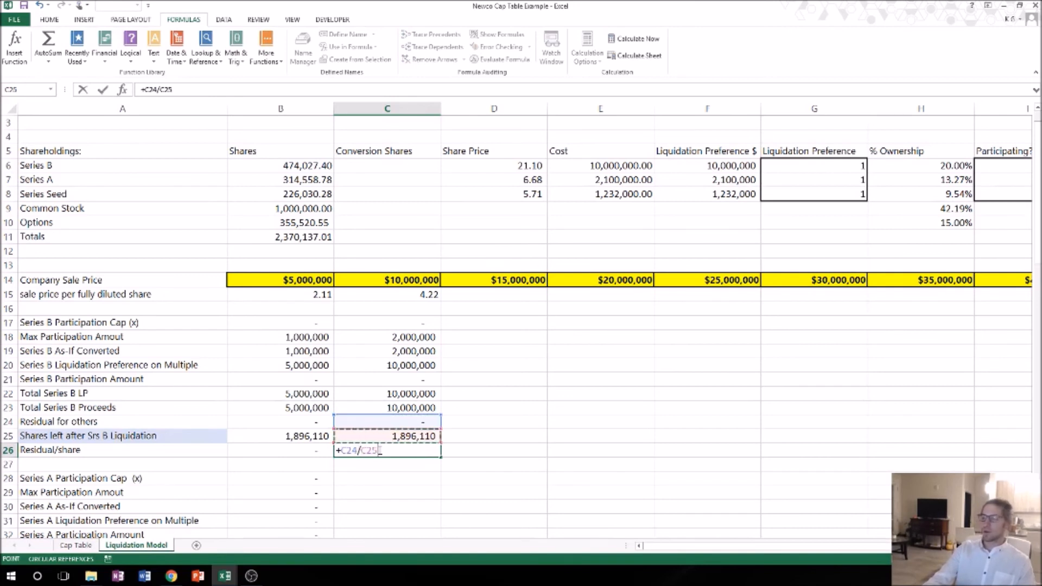
{"action": "key", "text": "Return"}
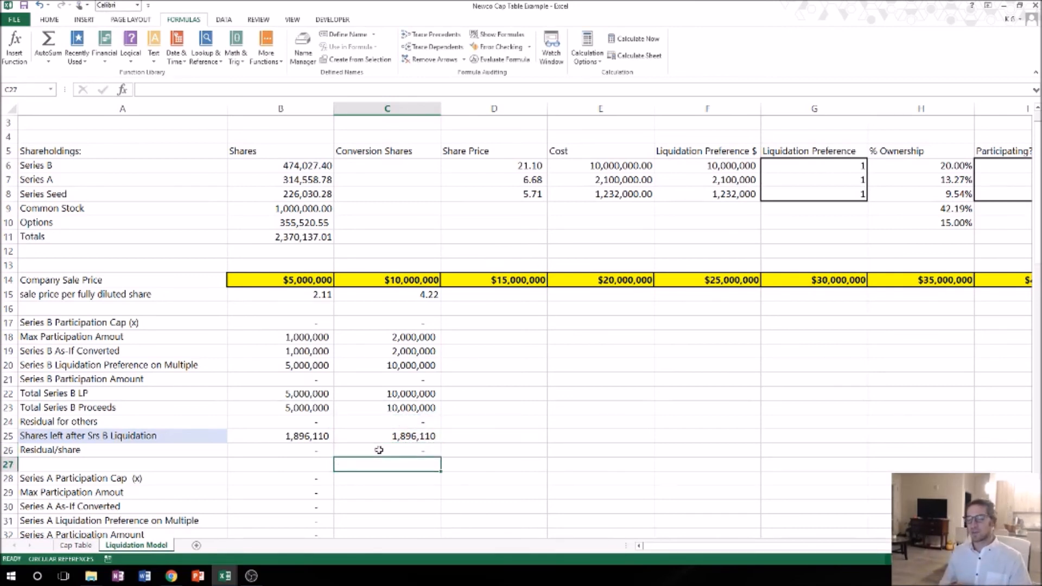
Step: Make the total shares reference in the C25 formula absolute as $B$11
{"action": "key", "text": "Up"}
{"action": "key", "text": "Up"}
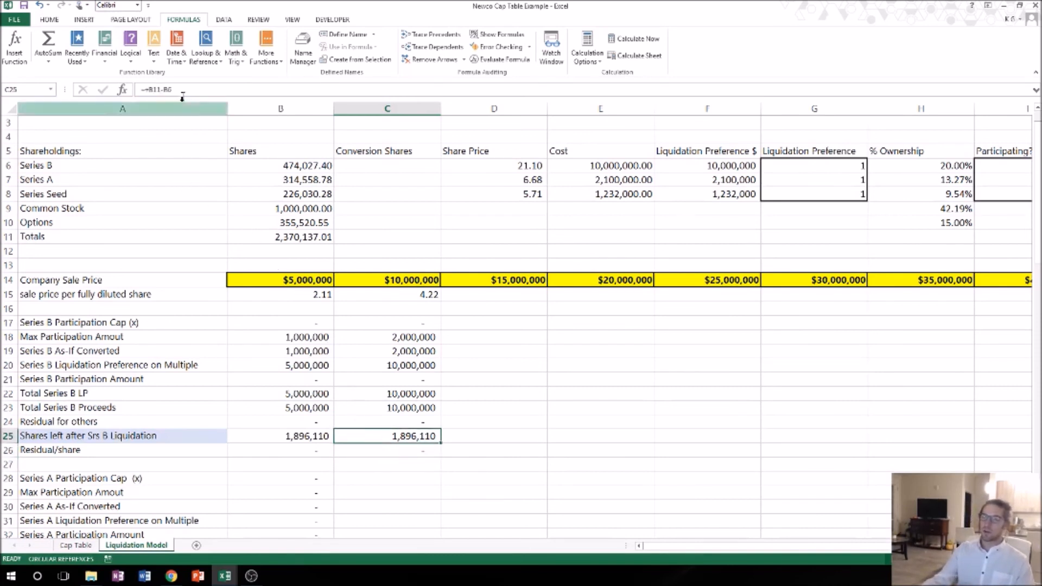
{"action": "left_click", "coordinate": [155, 90]}
{"action": "key", "text": "F4"}
{"action": "key", "text": "End"}
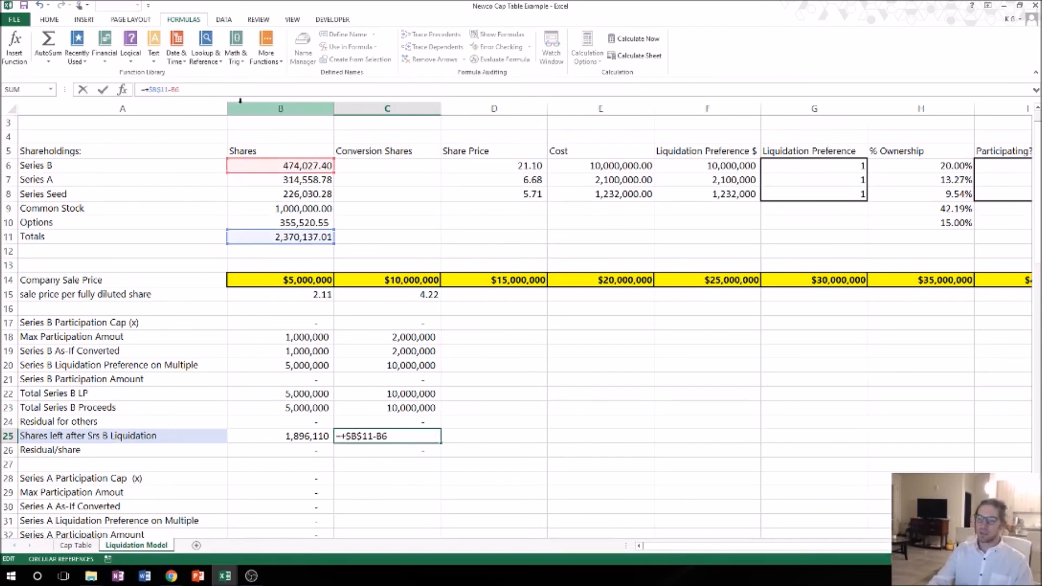
{"action": "key", "text": "Return"}
Step: Make the Series B shares reference in the C25 formula absolute as $B$6
{"action": "key", "text": "Up"}
{"action": "key", "text": "Up"}
{"action": "key", "text": "Up"}
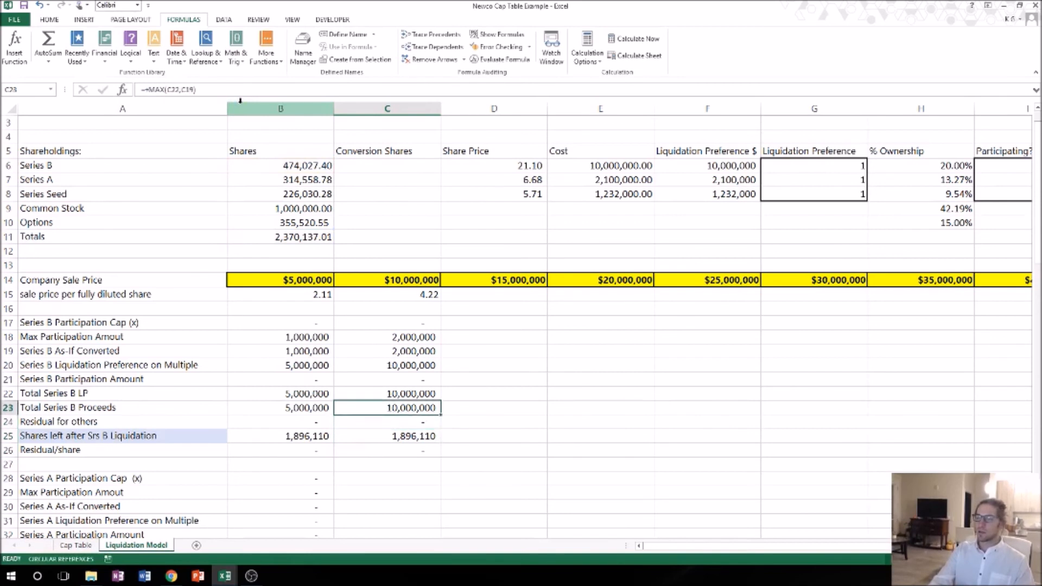
Step: Compare the Series B formulas in C22, C21 and C20 with their column B counterparts, checking which references are locked
{"action": "key", "text": "Up"}
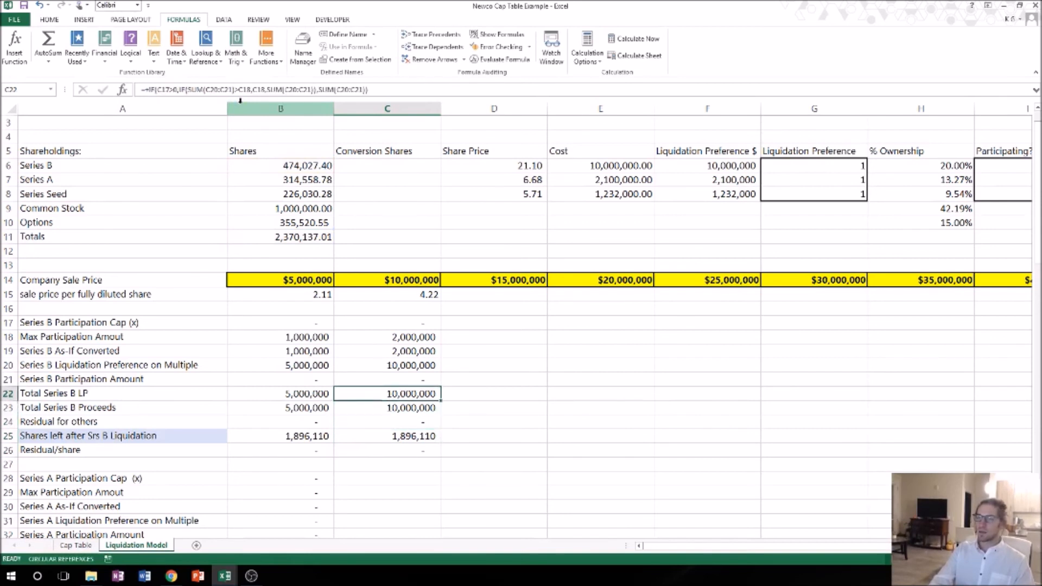
{"action": "key", "text": "Left"}
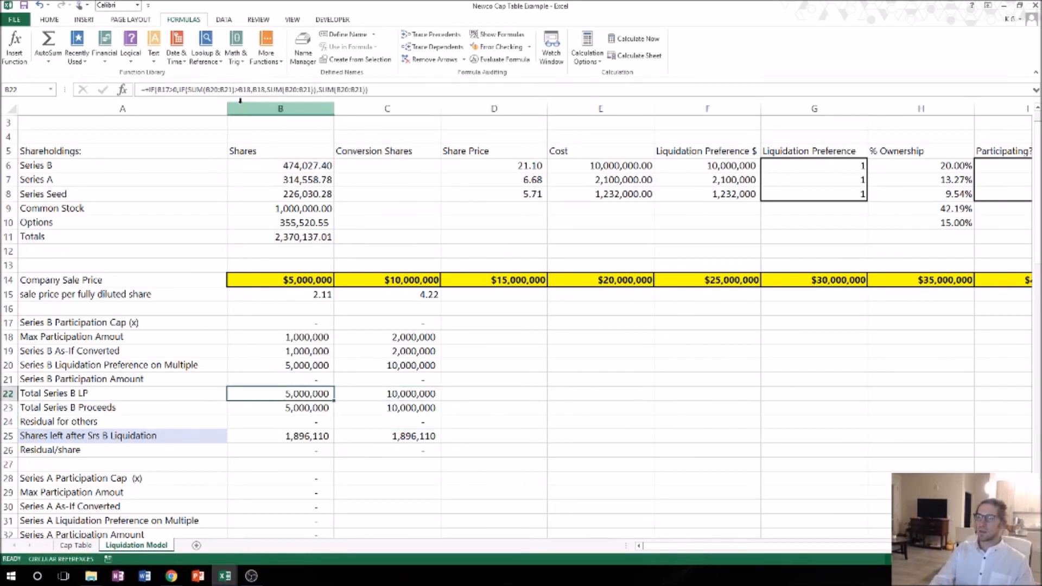
{"action": "key", "text": "Right"}
{"action": "key", "text": "Up"}
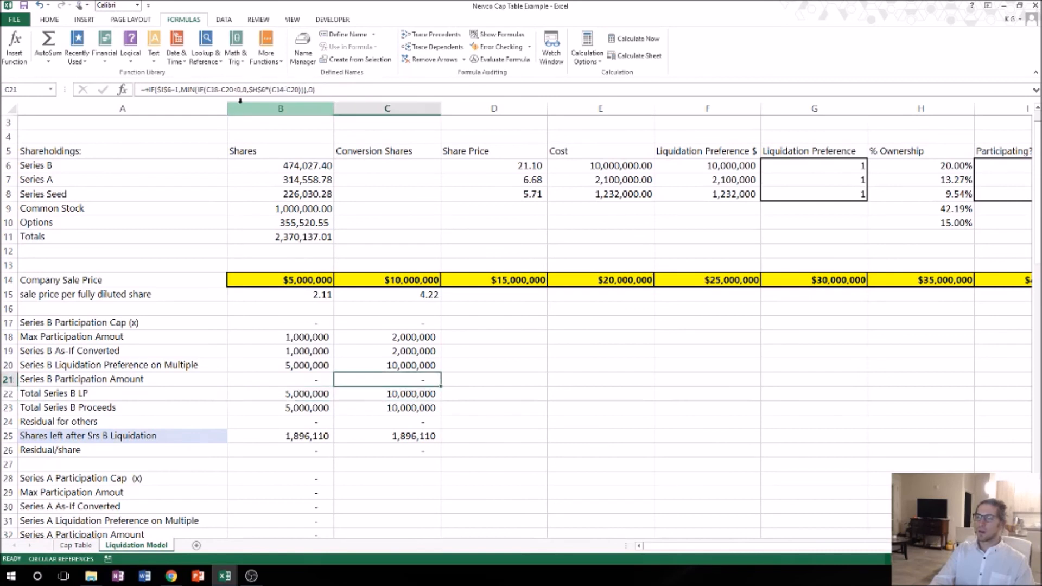
{"action": "key", "text": "Left"}
{"action": "key", "text": "Right"}
{"action": "key", "text": "Up"}
{"action": "key", "text": "Left"}
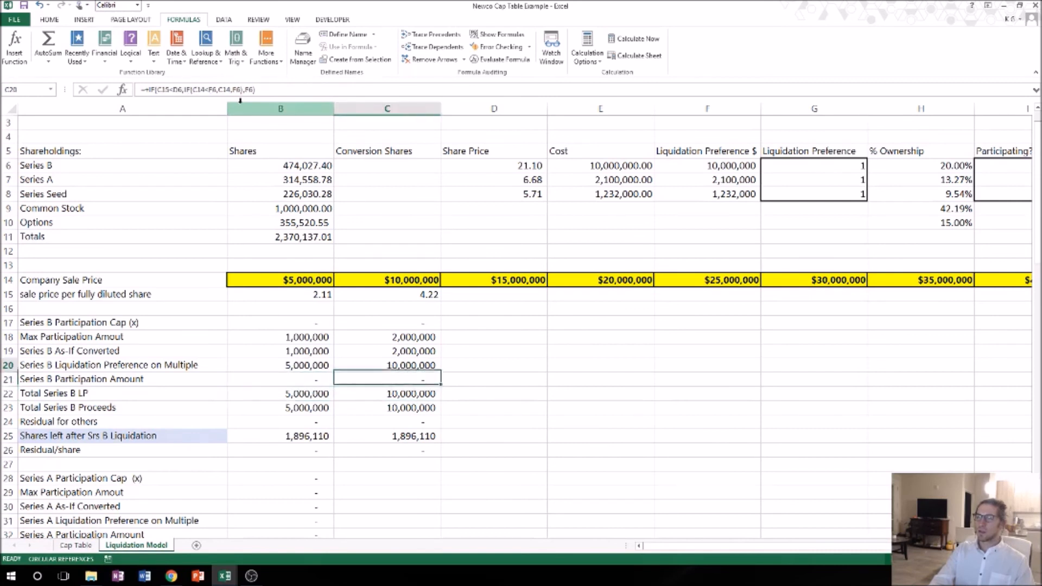
{"action": "key", "text": "Right"}
{"action": "key", "text": "Left"}
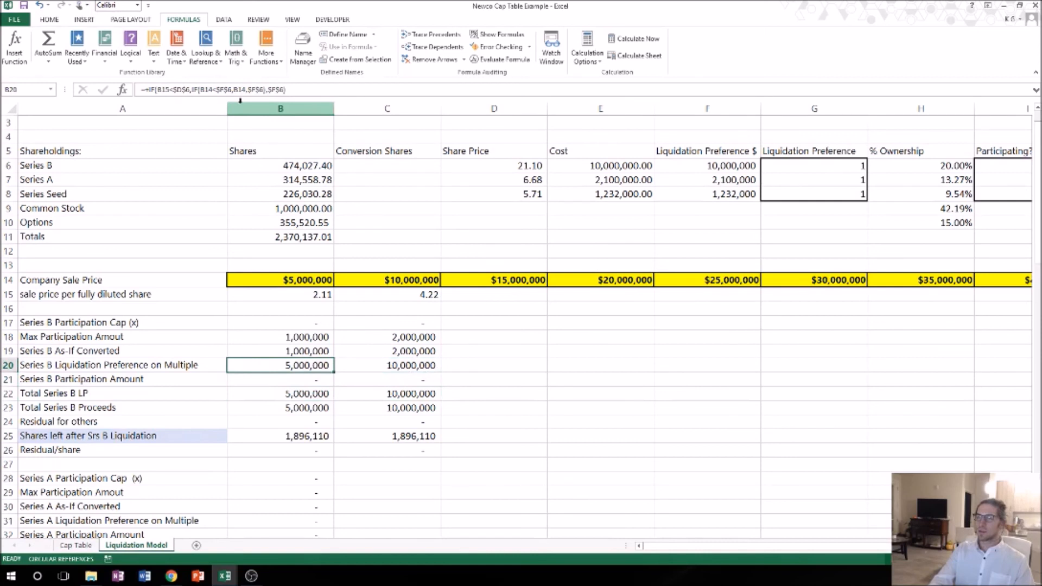
{"action": "key", "text": "Right"}
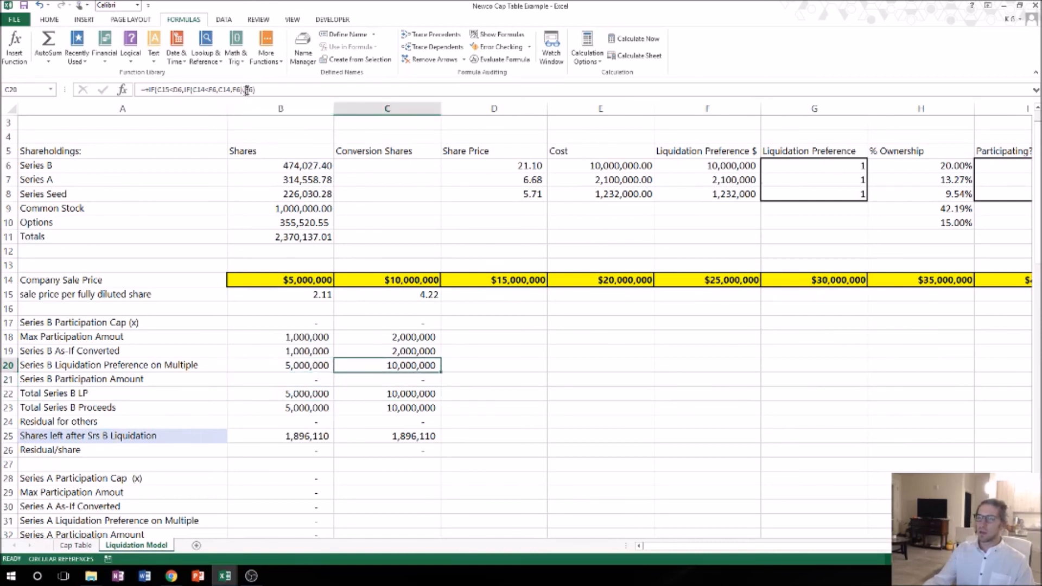
Step: Make the share price and liquidation preference references in the C20 formula absolute as $D$6 and $F$6
{"action": "key", "text": "F2"}
{"action": "key", "text": "F4"}
{"action": "left_click", "coordinate": [239, 90]}
{"action": "key", "text": "F4"}
{"action": "left_click", "coordinate": [180, 89]}
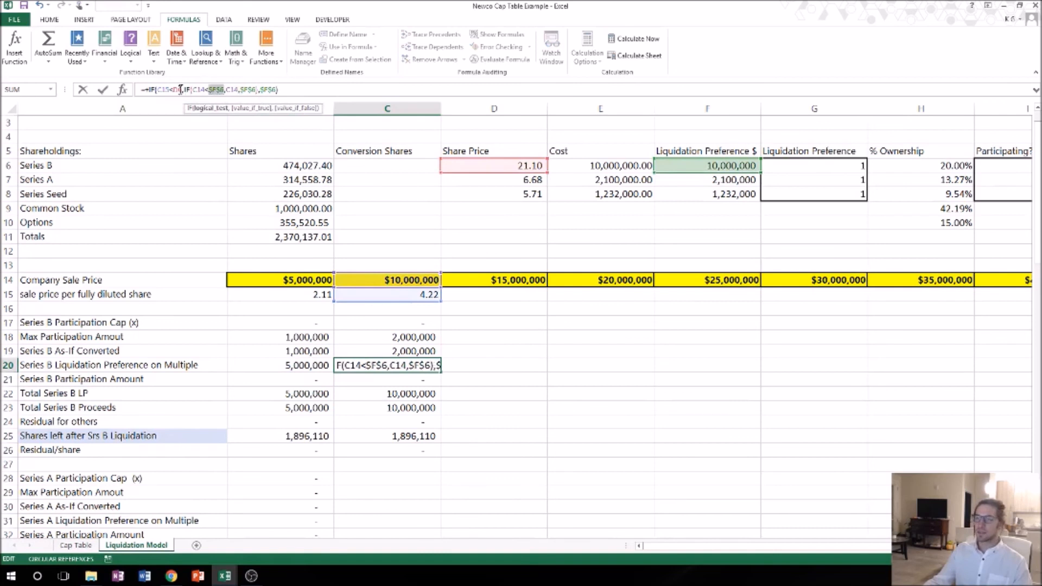
{"action": "key", "text": "F4"}
{"action": "key", "text": "Return"}
Step: Fill the formulas in C15:C26 across to column L, through the $300,000,000 sale price
{"action": "key", "text": "Up"}
{"action": "key", "text": "Up"}
{"action": "key", "text": "Up"}
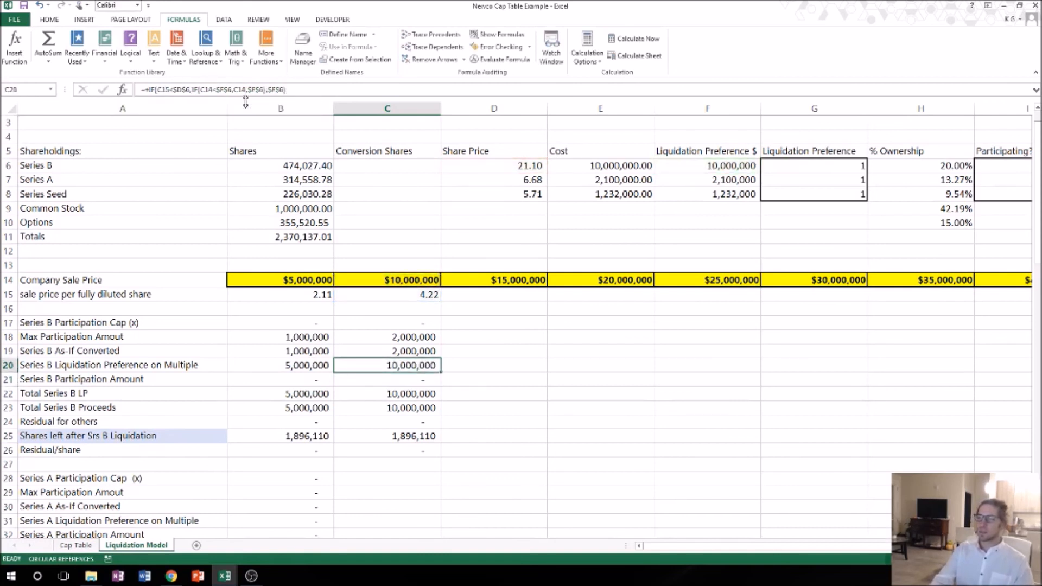
{"action": "key", "text": "Up"}
{"action": "key", "text": "Up"}
{"action": "key", "text": "Up"}
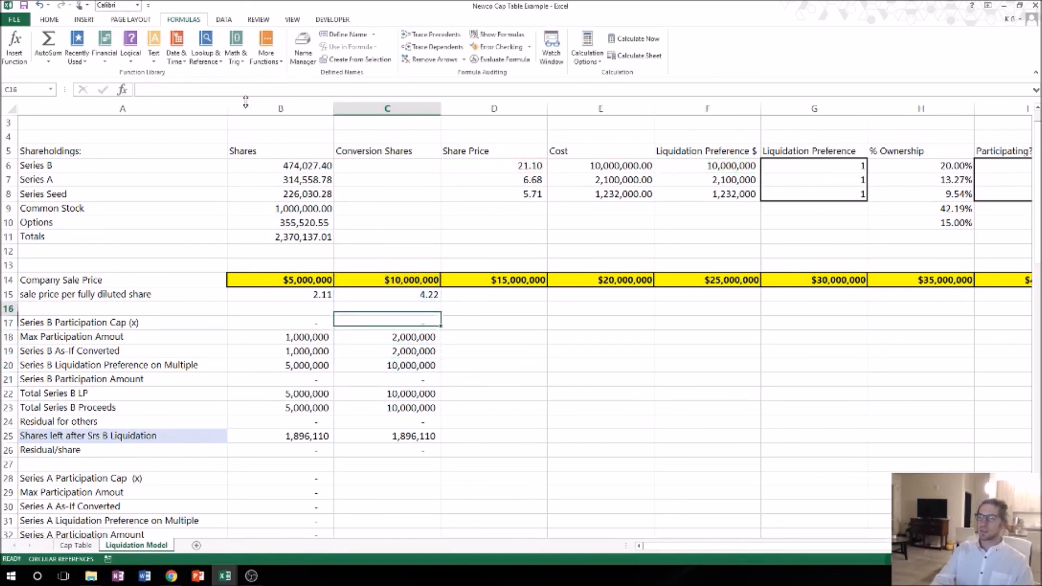
{"action": "key", "text": "shift+Down"}
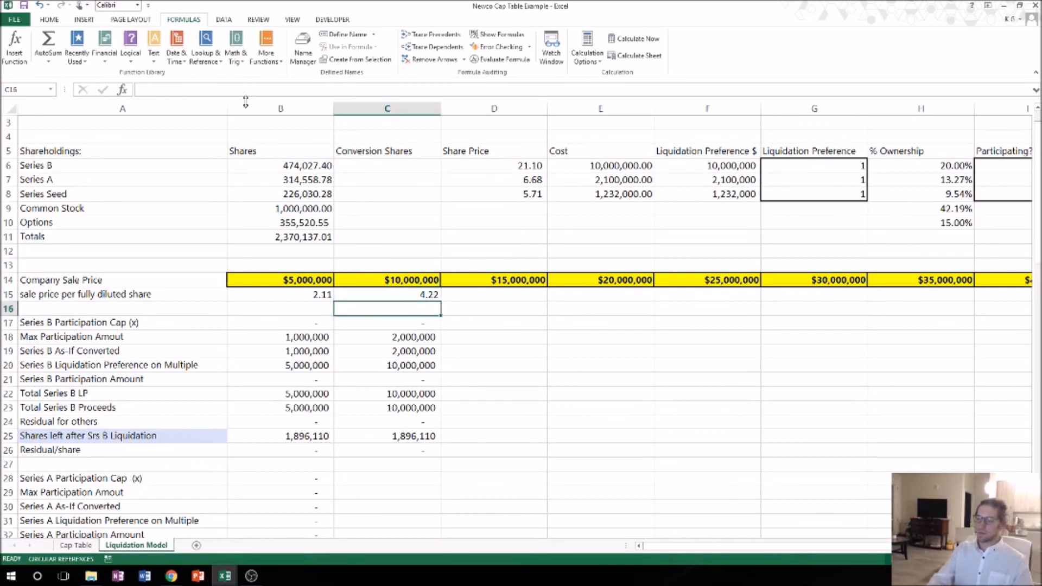
{"action": "key", "text": "shift+Down"}
{"action": "key", "text": "shift+Down"}
{"action": "key", "text": "shift+Down"}
{"action": "key", "text": "shift+Down"}
{"action": "key", "text": "shift+Down"}
{"action": "key", "text": "shift+Down"}
{"action": "key", "text": "shift+Down"}
{"action": "key", "text": "shift+Down"}
{"action": "key", "text": "shift+Down"}
{"action": "key", "text": "shift+Down"}
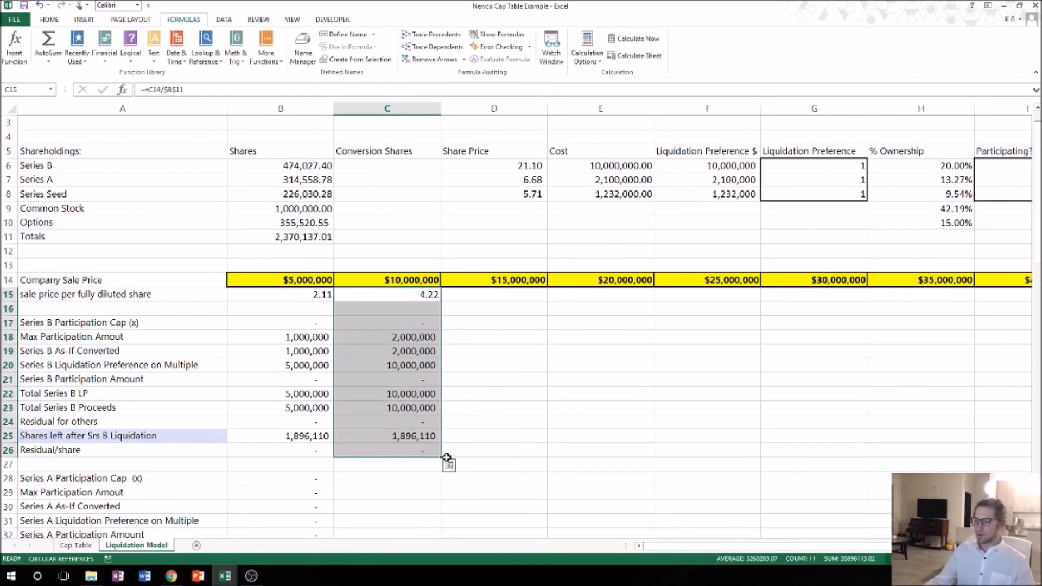
{"action": "left_click_drag", "start_coordinate": [442, 459], "coordinate": [950, 445]}
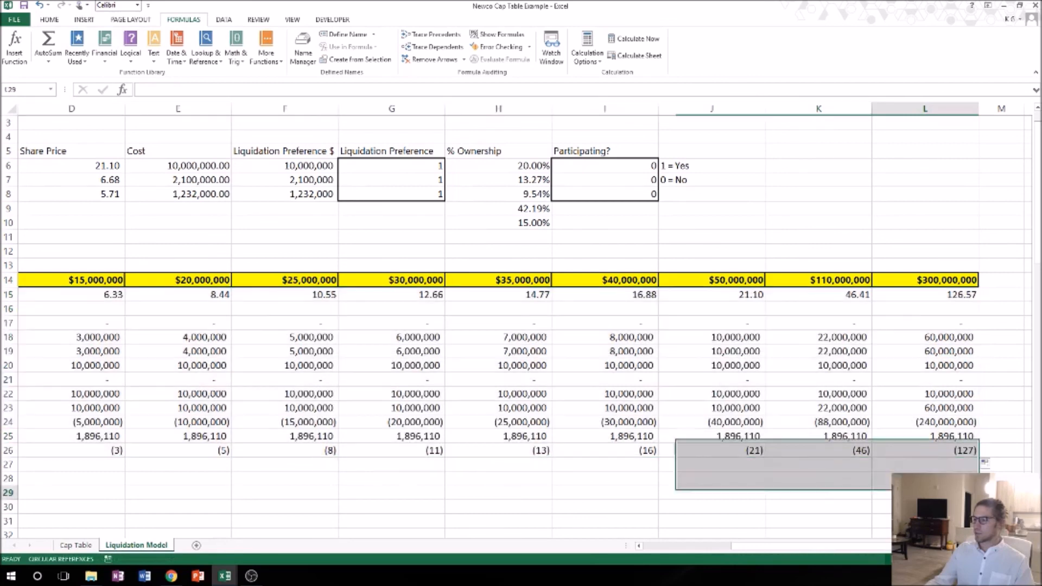
{"action": "left_click", "coordinate": [882, 492]}
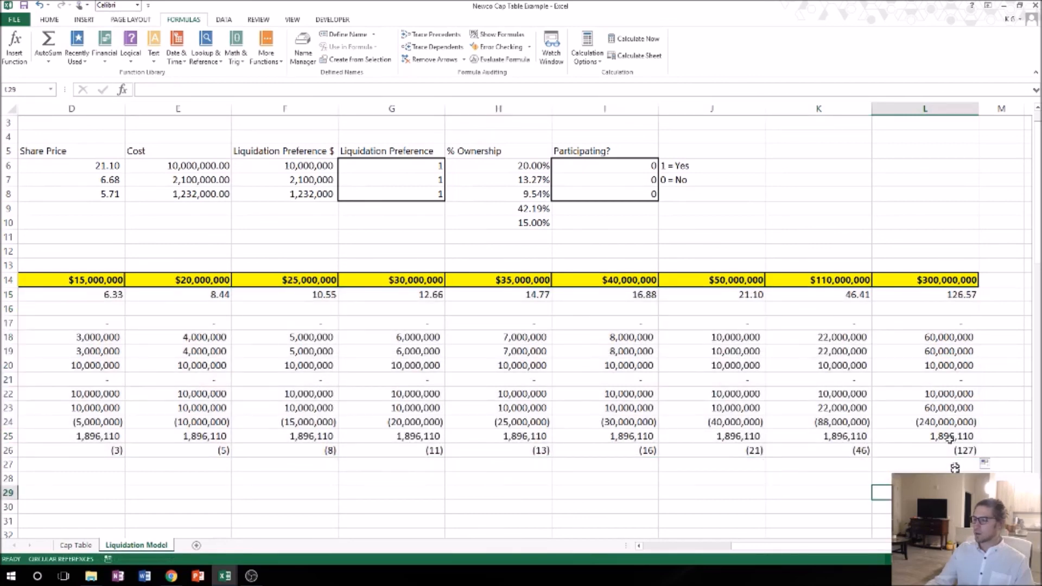
{"action": "scroll", "coordinate": [580, 464], "scroll_direction": "left", "scroll_amount": 3}
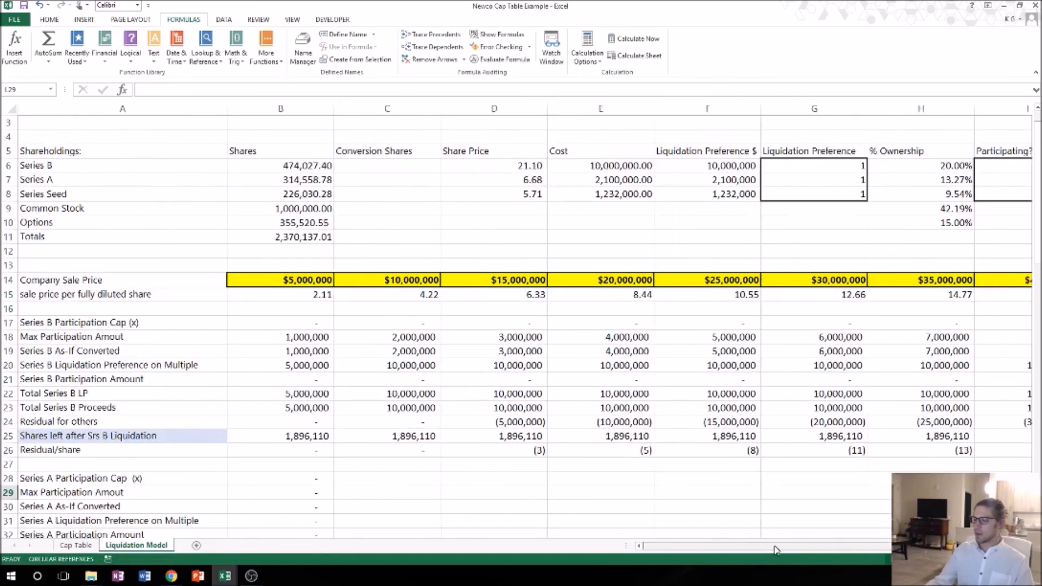
Step: Rewrite the Residual for others formula in C24 as +C14-C23
{"action": "left_click", "coordinate": [488, 423]}
{"action": "left_click", "coordinate": [413, 419]}
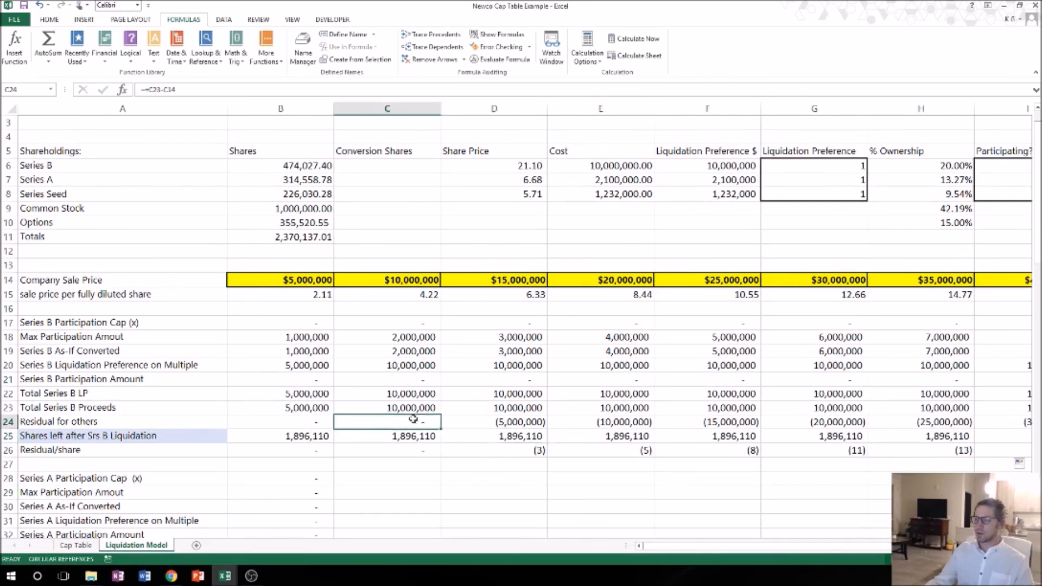
{"action": "double_click", "coordinate": [426, 422]}
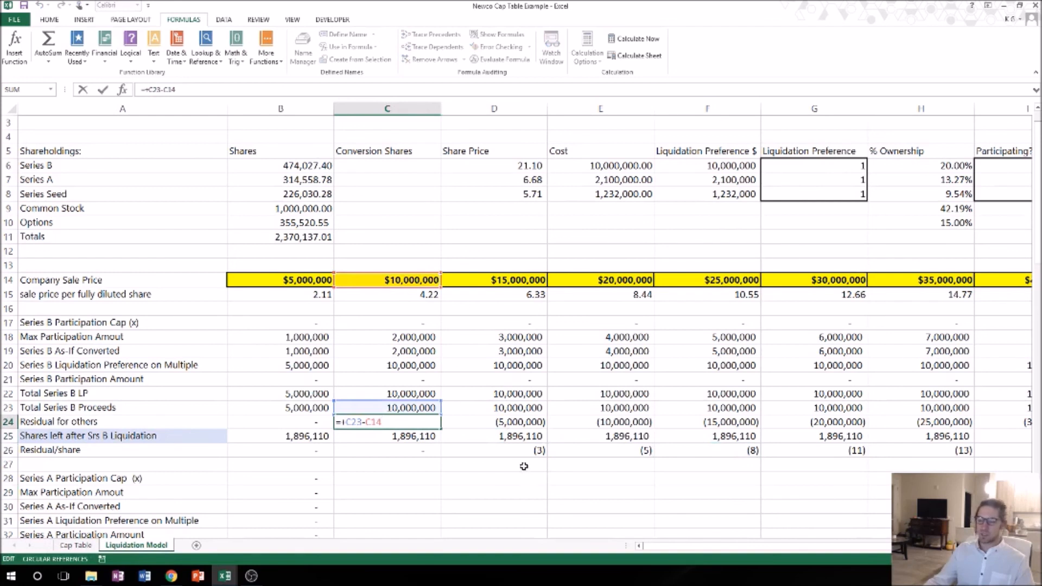
{"action": "key", "text": "BackSpace"}
{"action": "key", "text": "BackSpace"}
{"action": "key", "text": "BackSpace"}
{"action": "key", "text": "BackSpace"}
{"action": "key", "text": "BackSpace"}
{"action": "key", "text": "BackSpace"}
{"action": "key", "text": "BackSpace"}
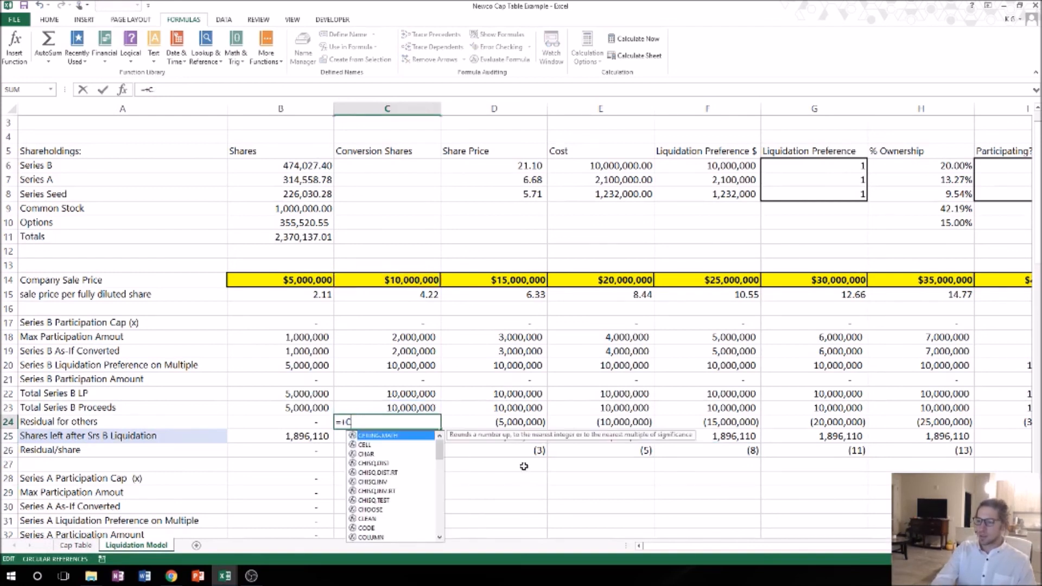
{"action": "left_click", "coordinate": [414, 281]}
{"action": "type", "text": "-"}
{"action": "left_click", "coordinate": [432, 408]}
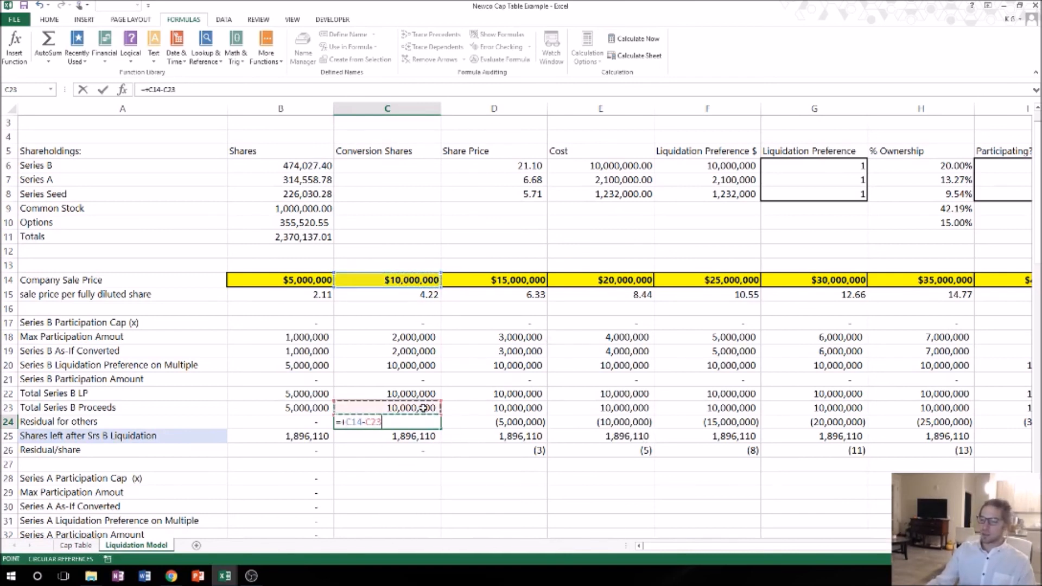
{"action": "key", "text": "Return"}
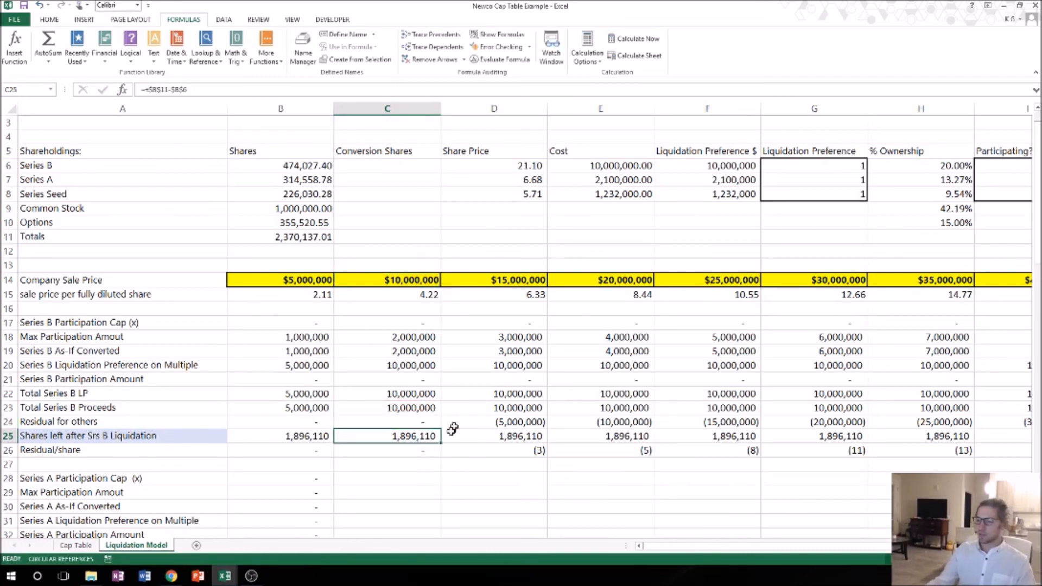
Step: Fill the Residual for others formula from C24 across row 24 to column L
{"action": "left_click", "coordinate": [428, 419]}
{"action": "left_click_drag", "start_coordinate": [439, 430], "coordinate": [956, 425]}
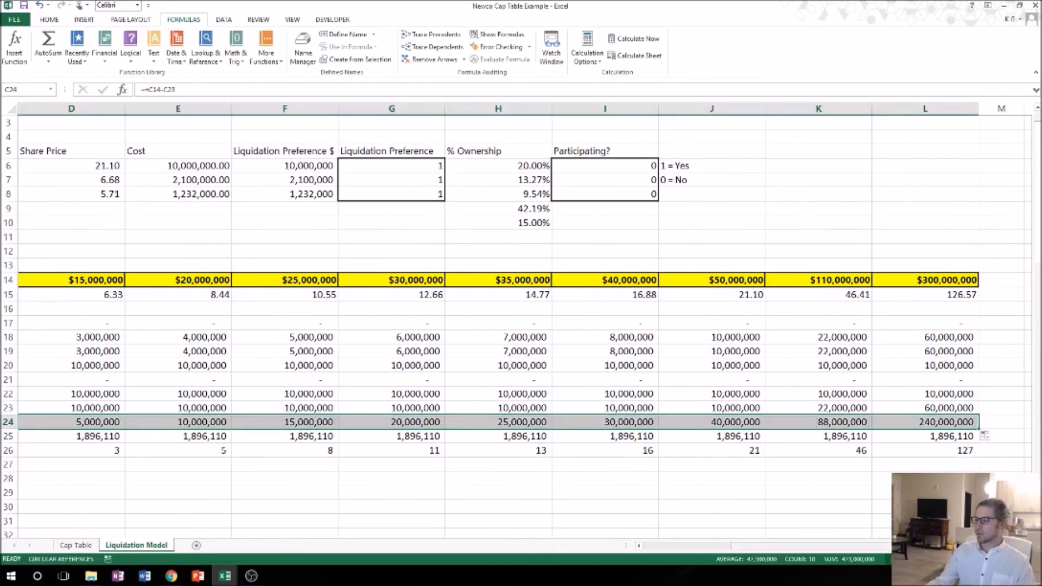
{"action": "scroll", "coordinate": [336, 417], "scroll_direction": "left", "scroll_amount": 3}
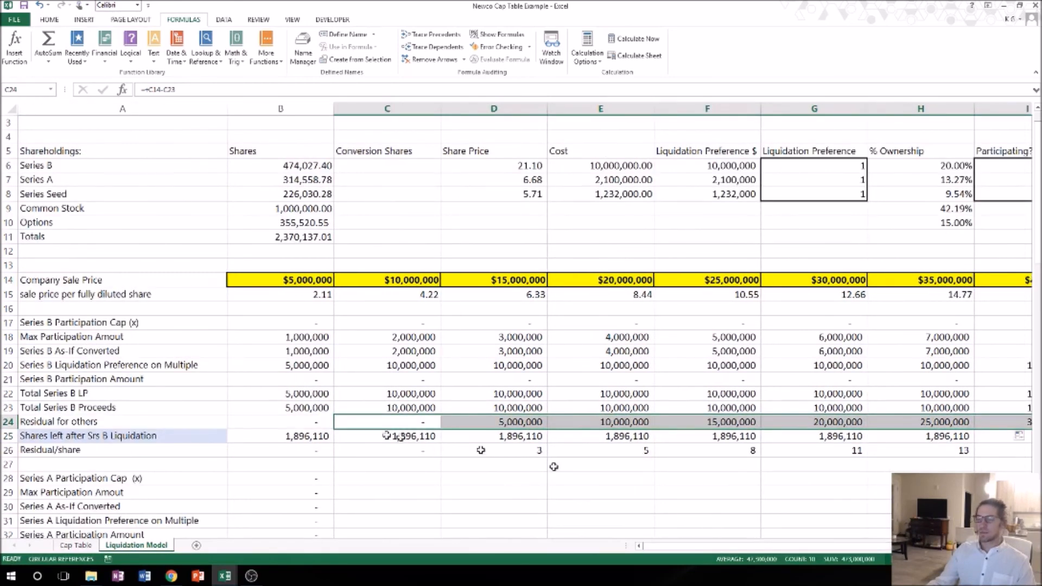